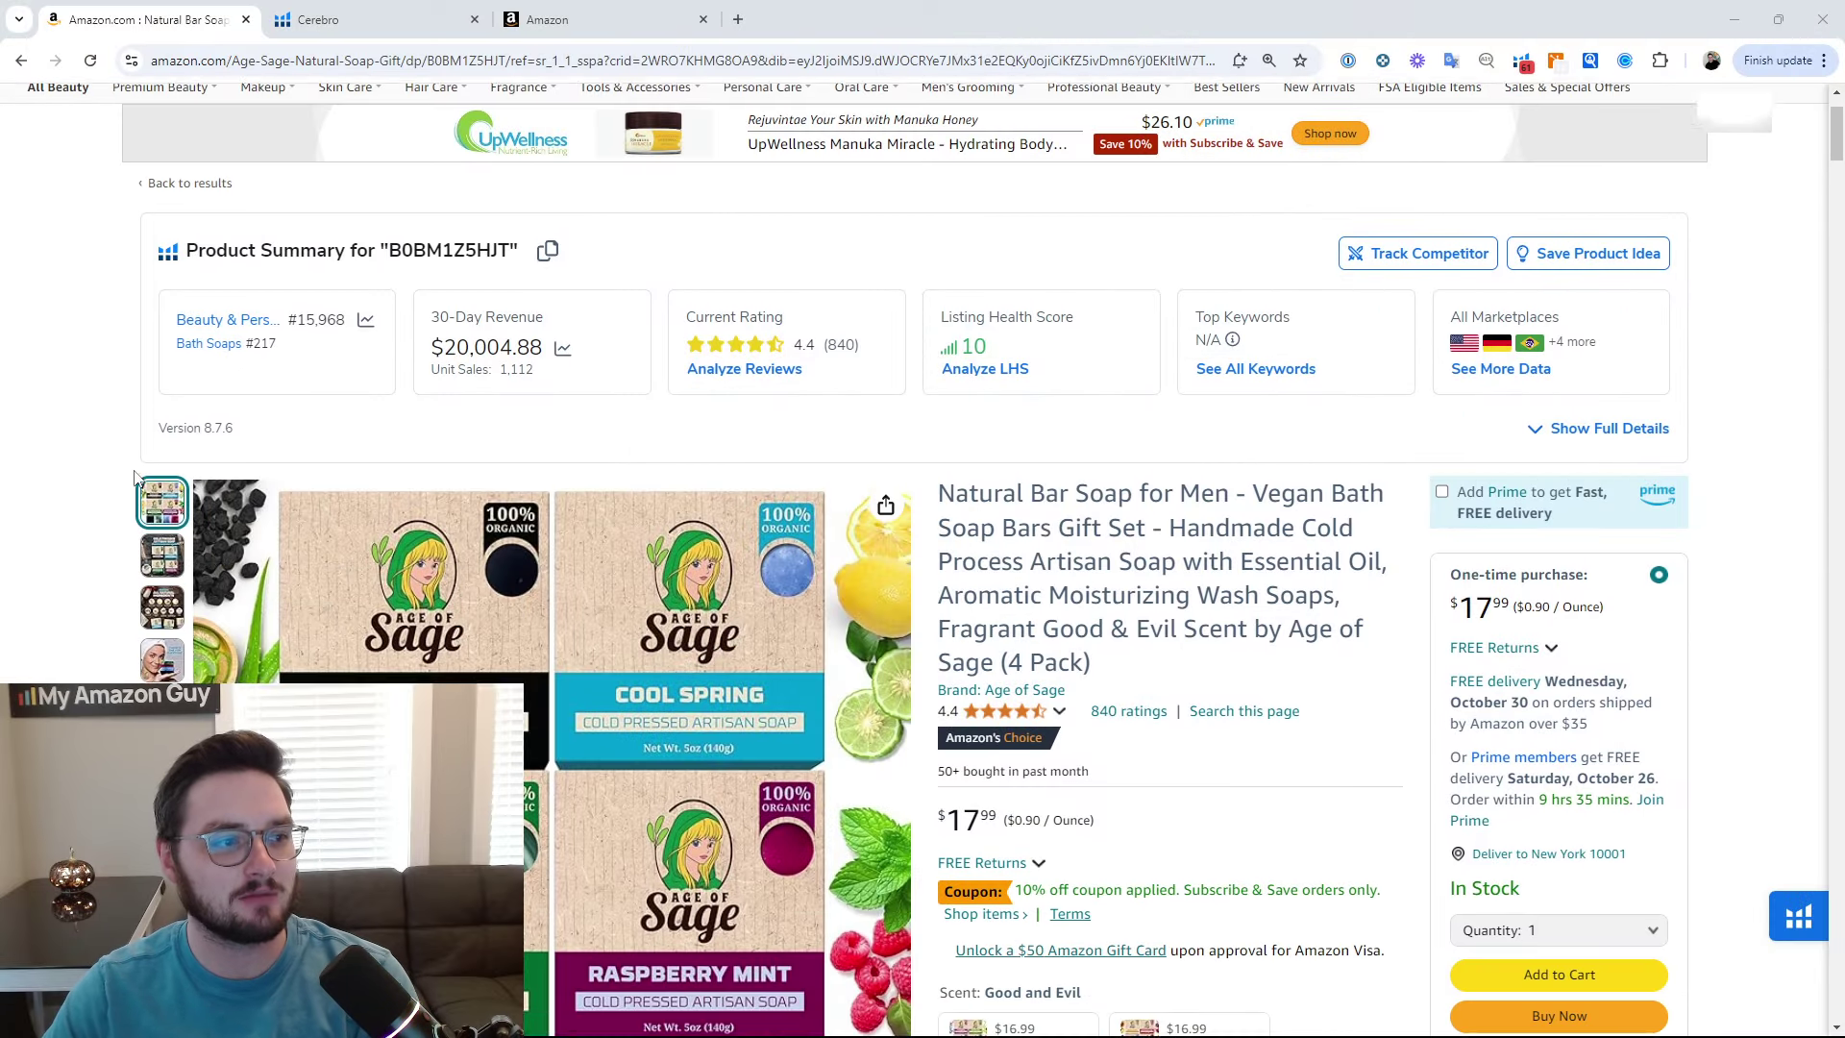
{"action": "scroll", "coordinate": [135, 476], "scroll_direction": "down", "scroll_amount": 2}
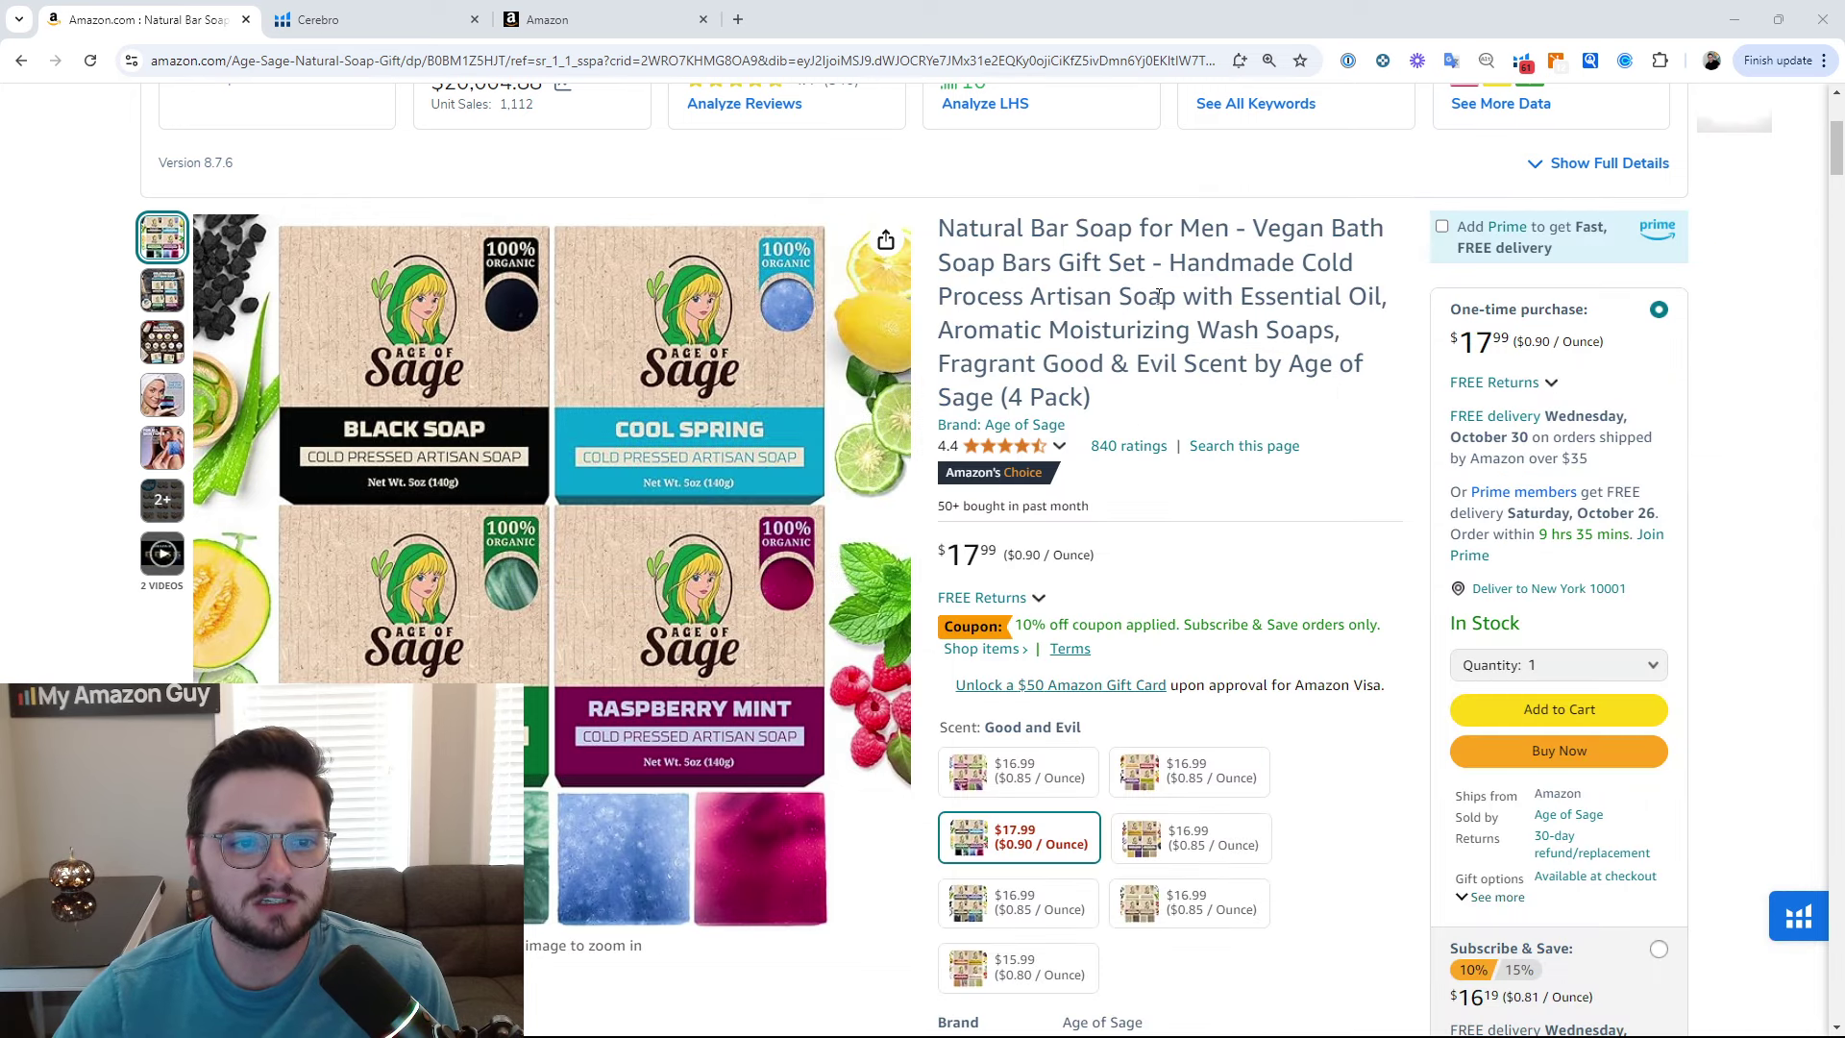
Scroll to the listing's Product details and select the ASIN B0BM1Z5HJT for copying.
{"action": "scroll", "coordinate": [912, 558], "scroll_direction": "down", "scroll_amount": 15}
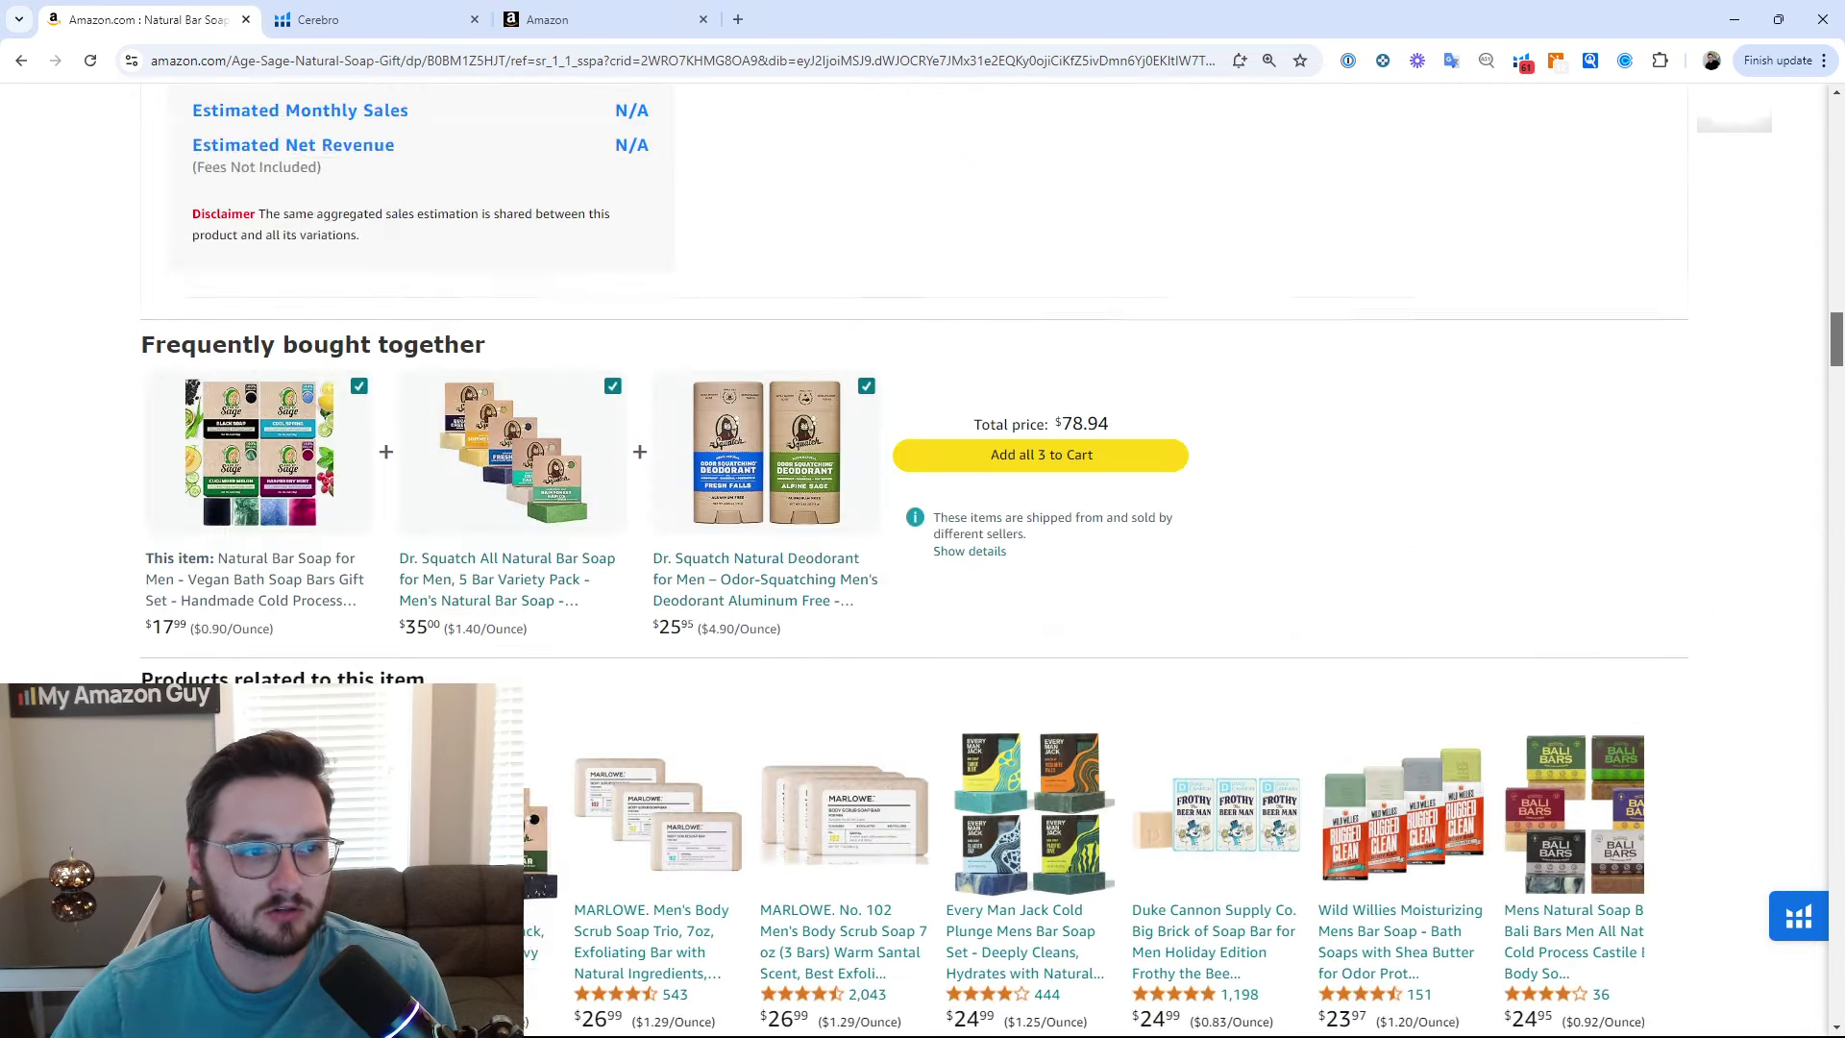
{"action": "scroll", "coordinate": [1829, 639], "scroll_direction": "down", "scroll_amount": 20}
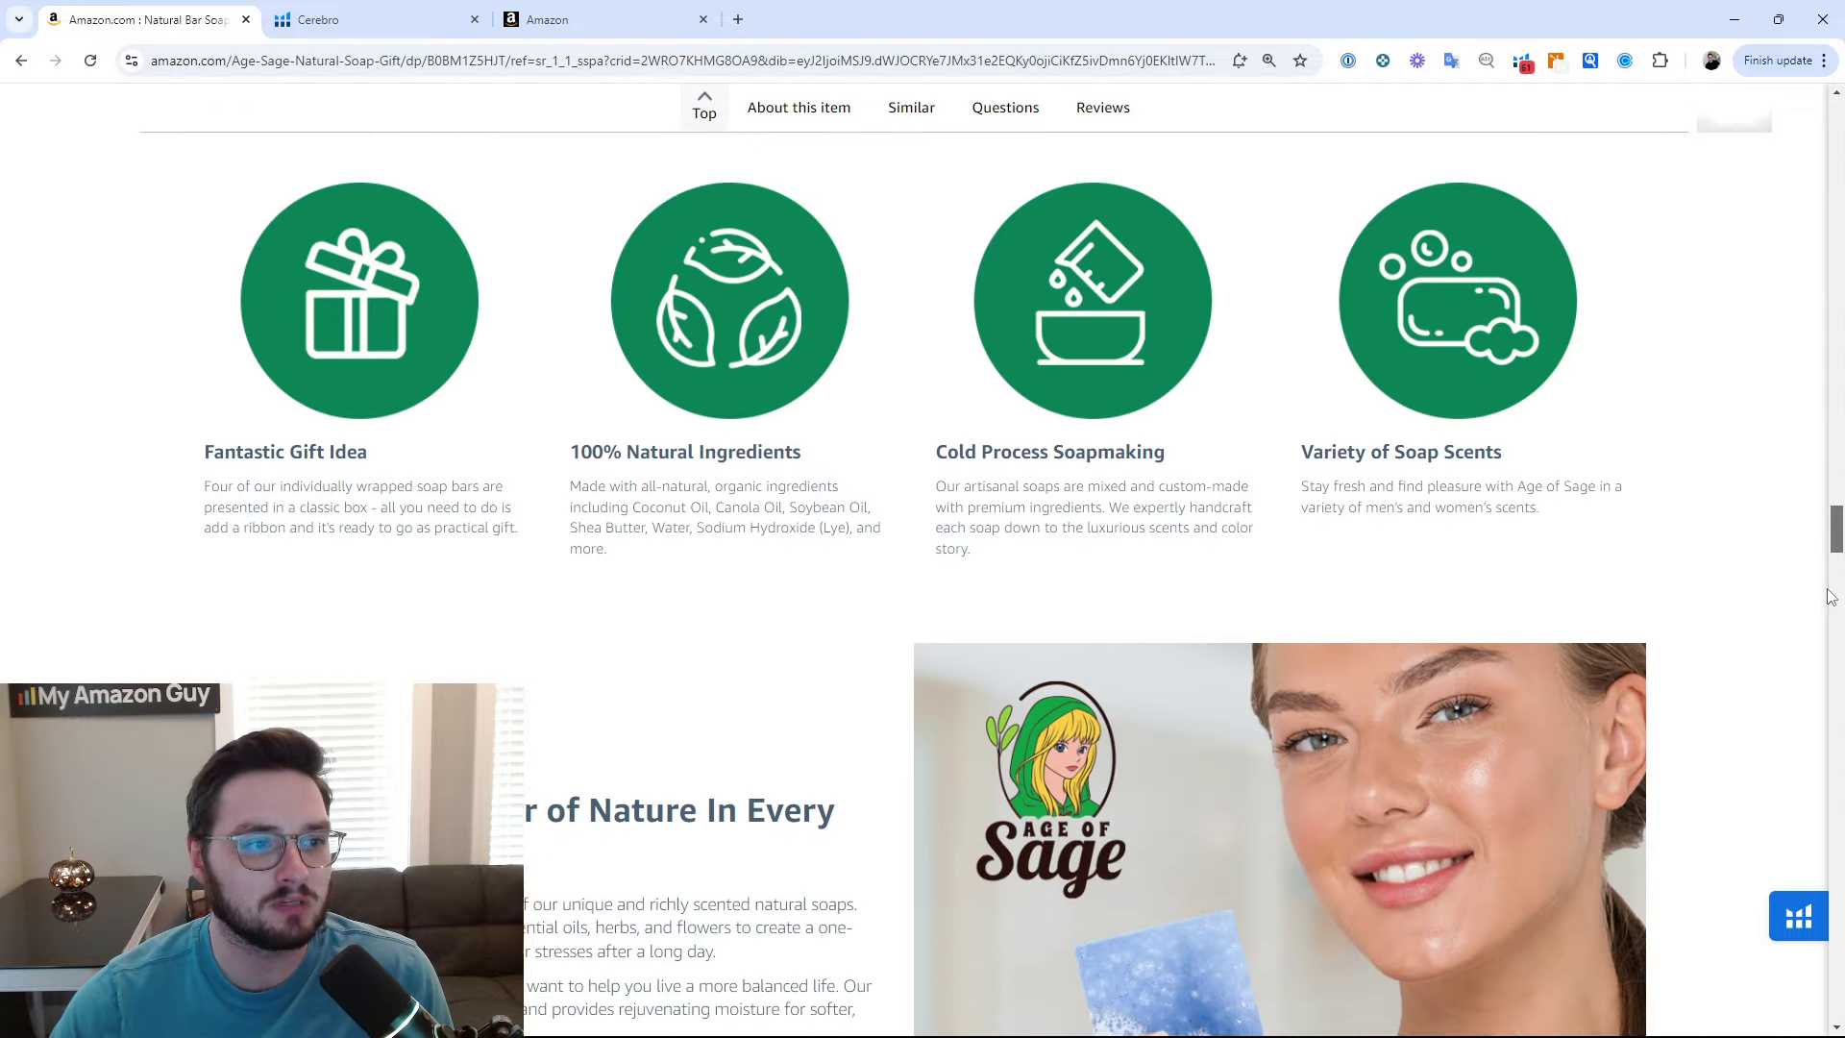
{"action": "scroll", "coordinate": [1828, 639], "scroll_direction": "down", "scroll_amount": 15}
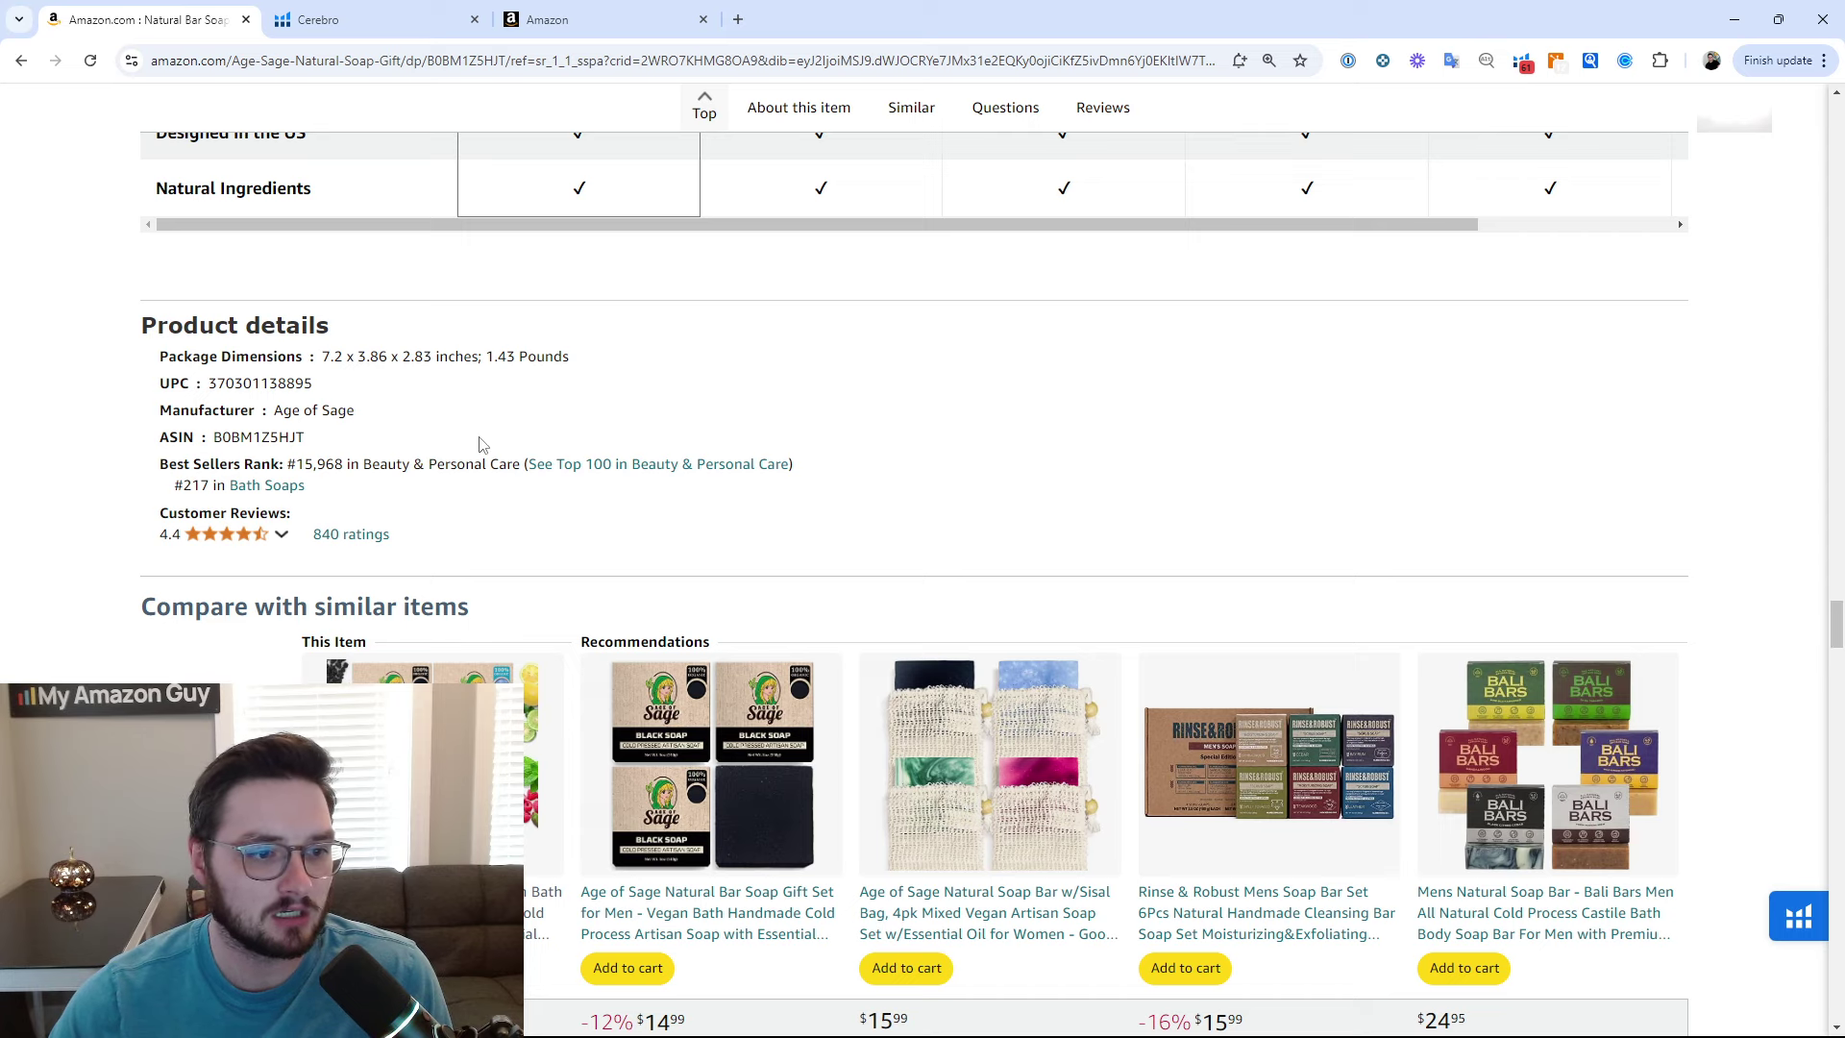
{"action": "scroll", "coordinate": [480, 444], "scroll_direction": "down", "scroll_amount": 20}
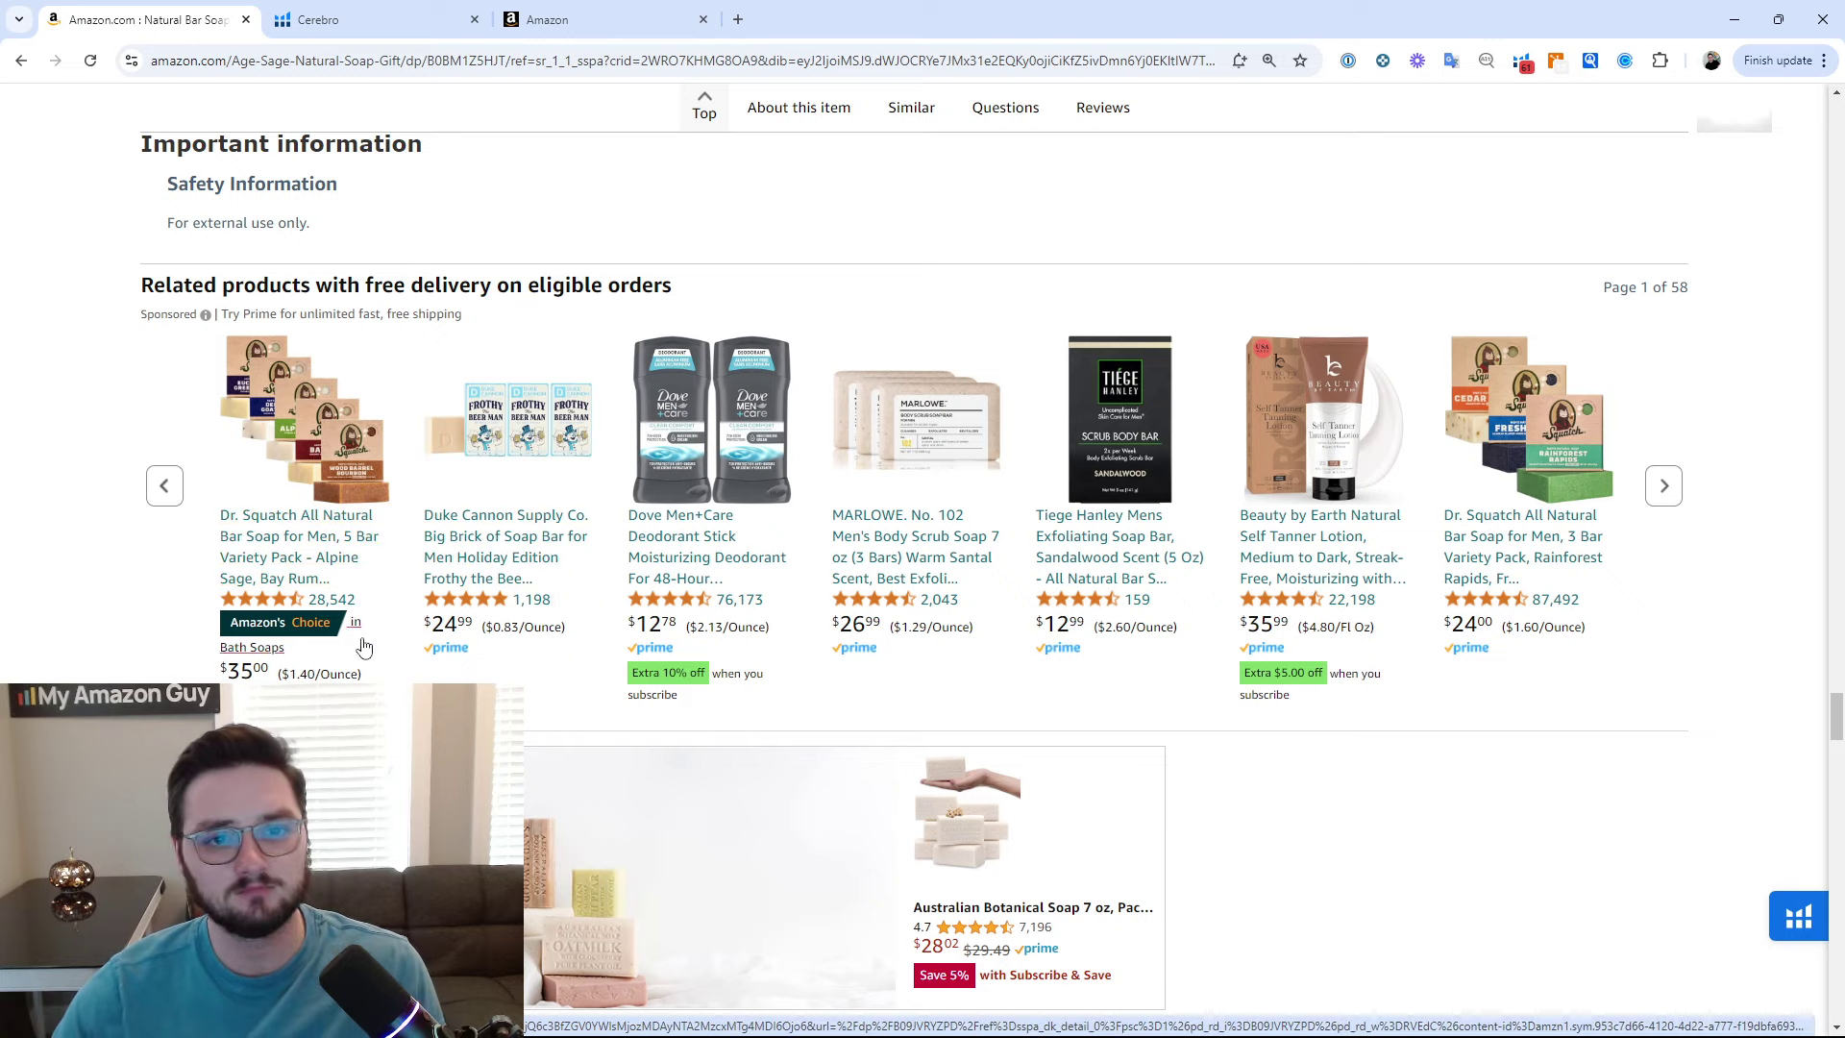
{"action": "scroll", "coordinate": [496, 452], "scroll_direction": "up", "scroll_amount": 18}
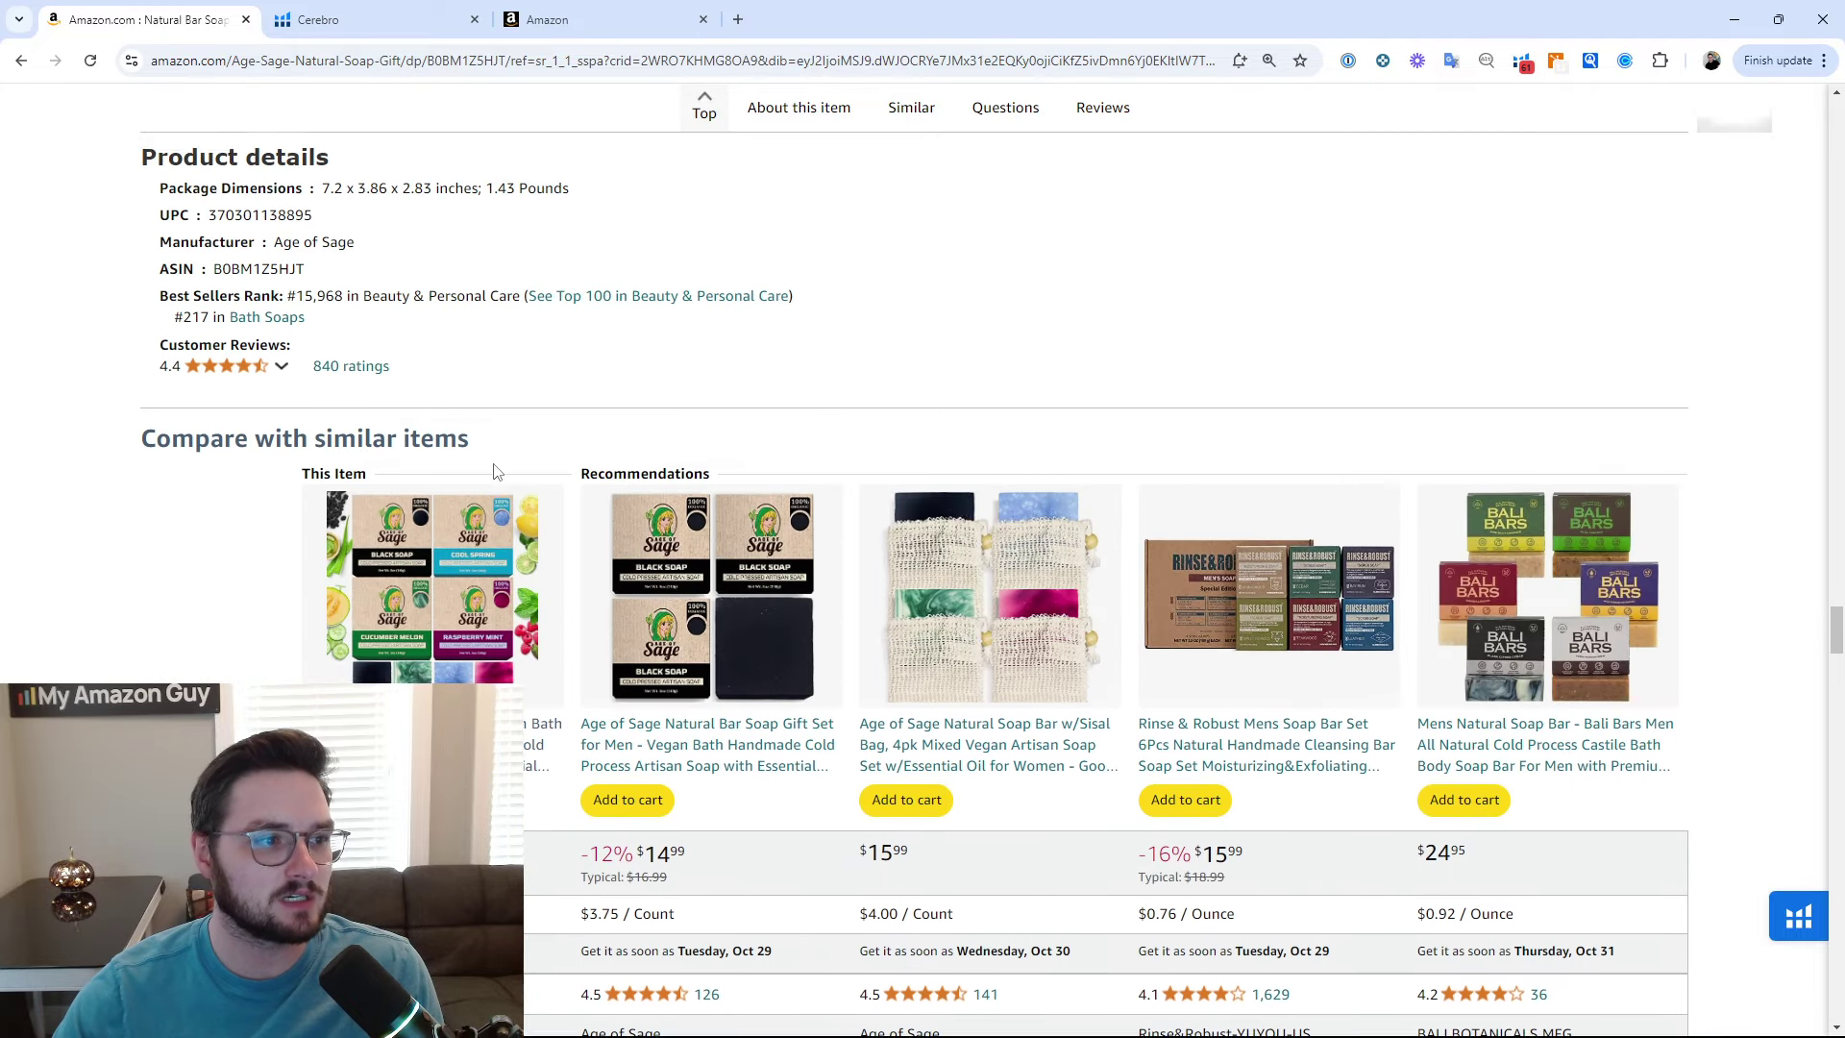
{"action": "scroll", "coordinate": [496, 471], "scroll_direction": "up", "scroll_amount": 3}
{"action": "double_click", "coordinate": [263, 534]}
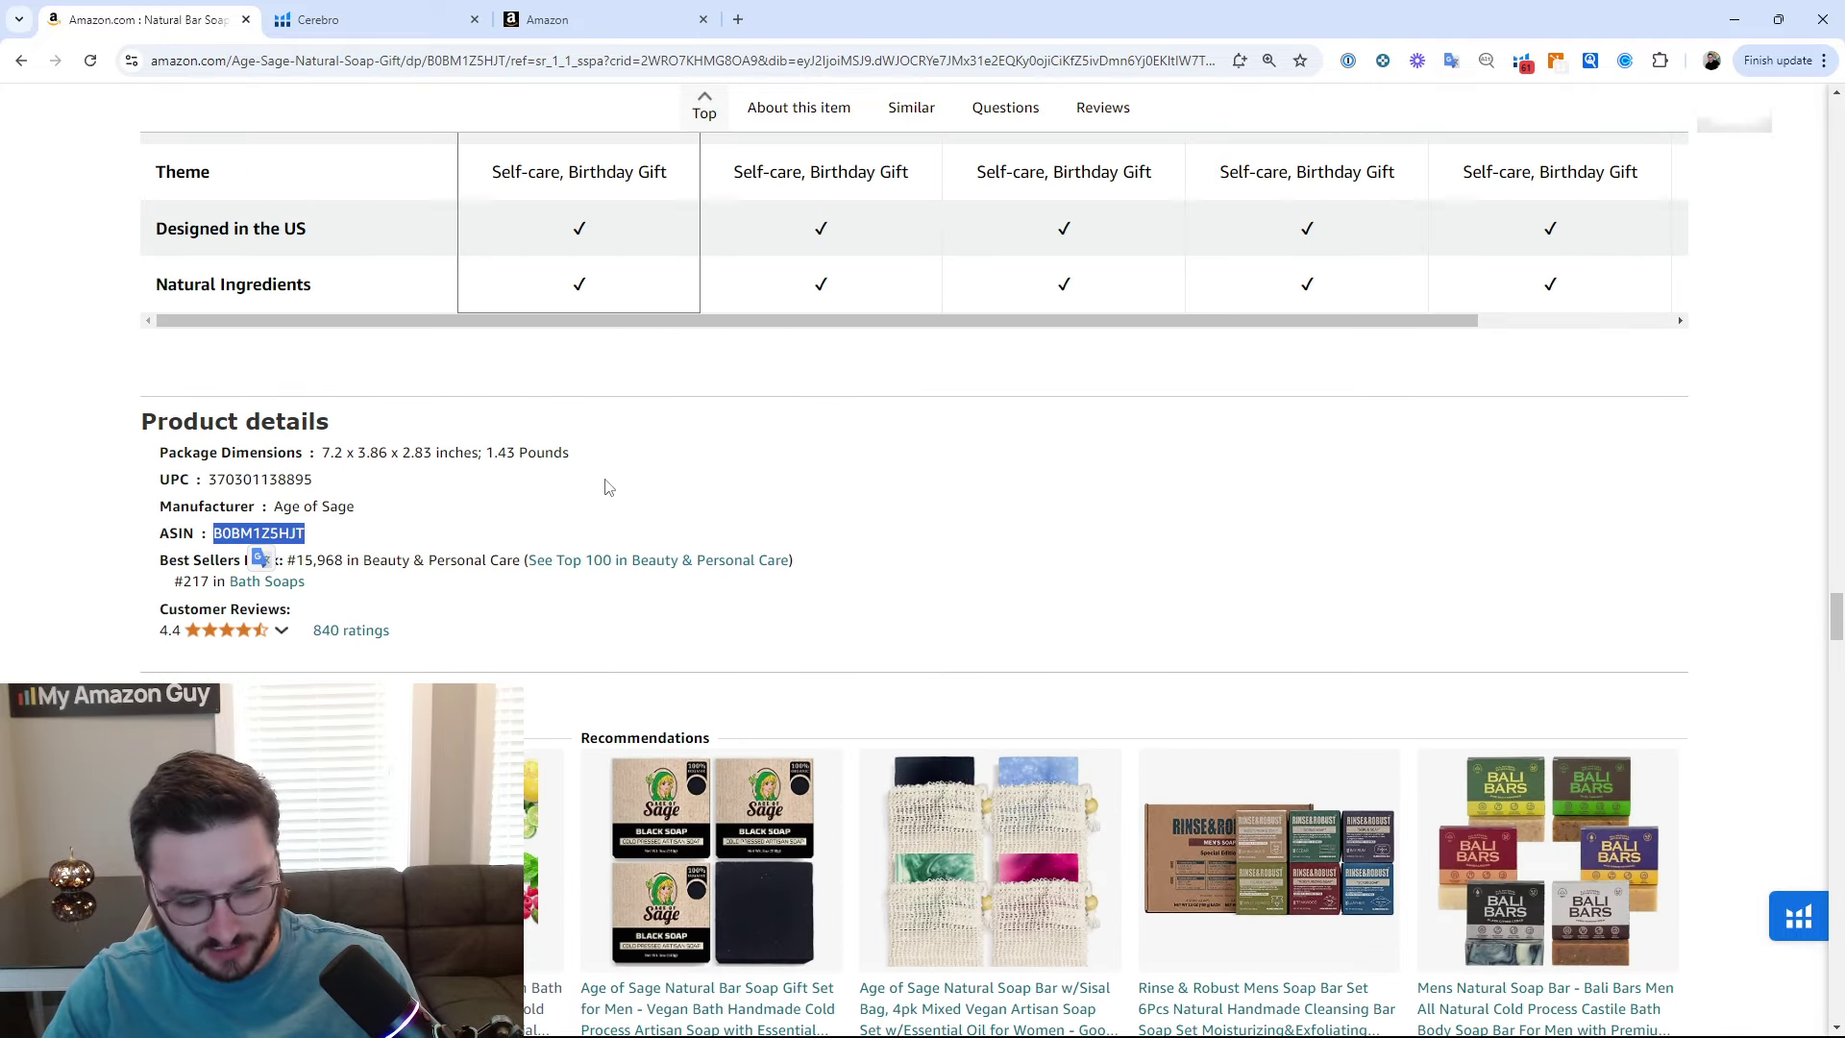
Bring up Cerebro's keyword table for ASIN B0BM1Z5HJT, listing 4,451 keywords with suggested bids.
{"action": "left_click", "coordinate": [375, 11]}
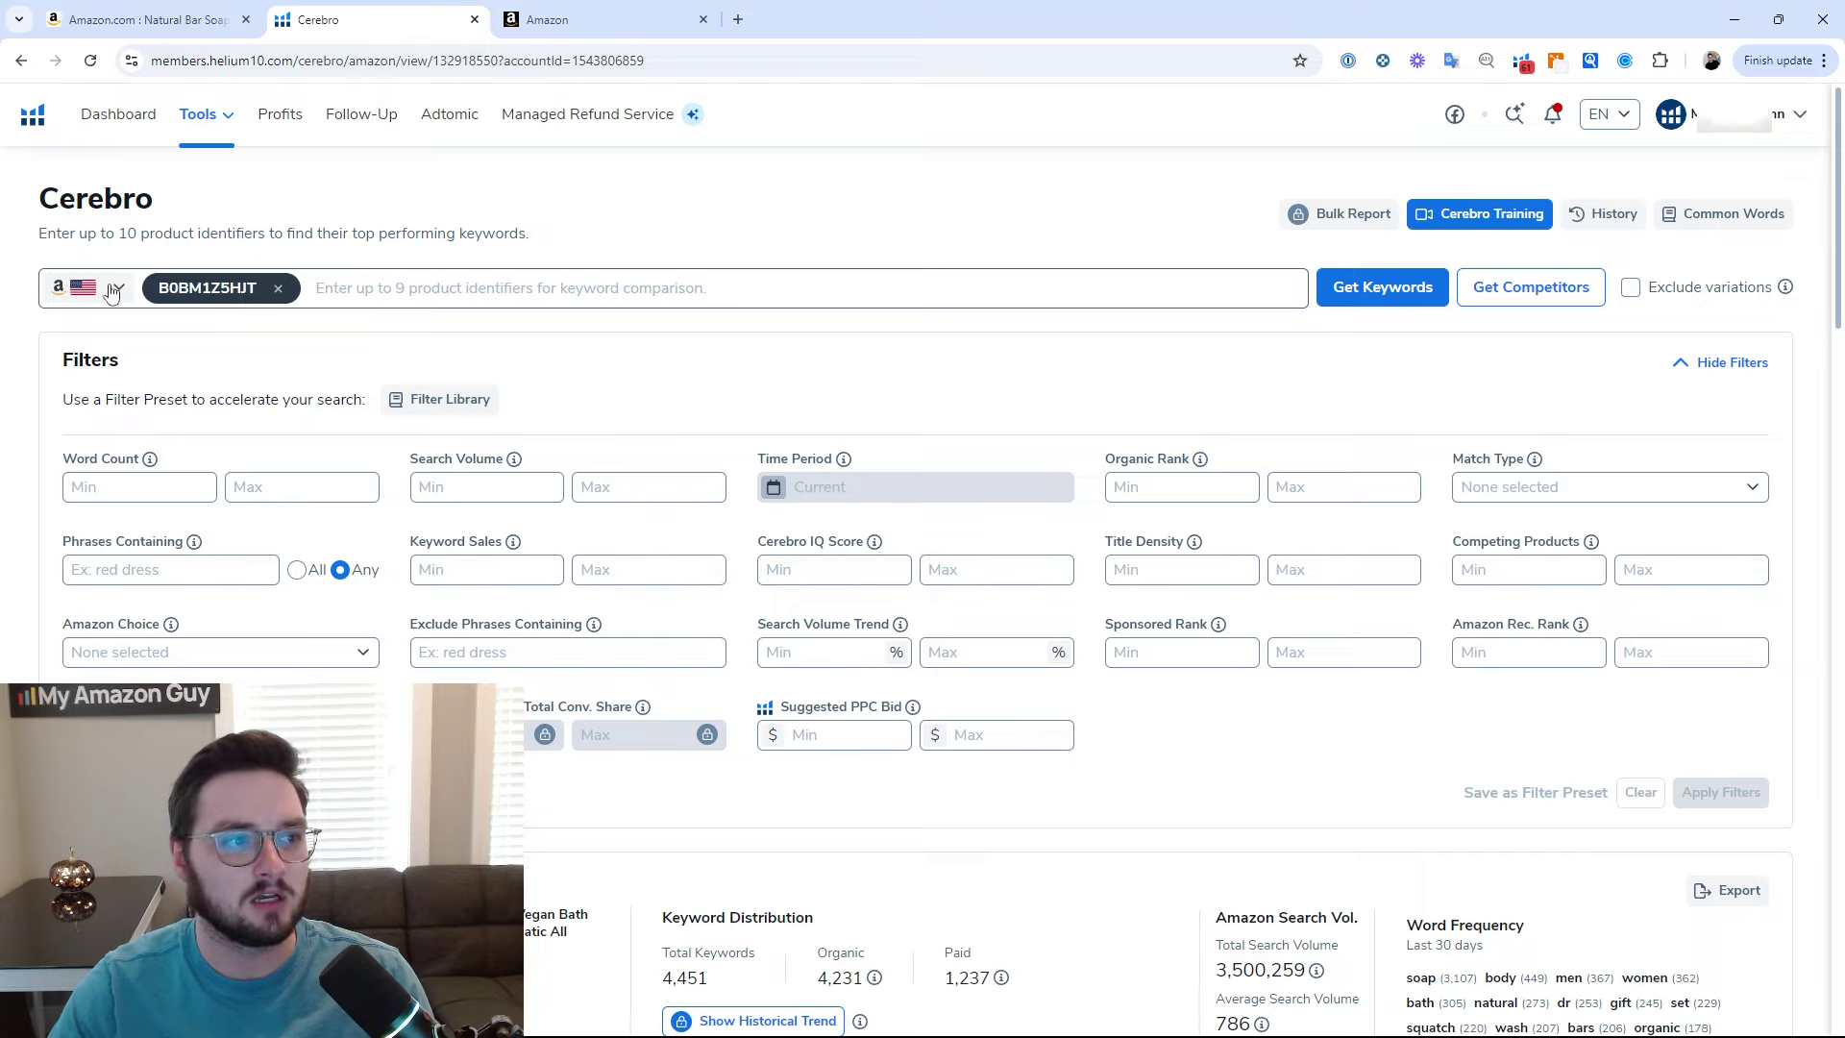
{"action": "left_click_drag", "start_coordinate": [194, 198], "coordinate": [19, 198]}
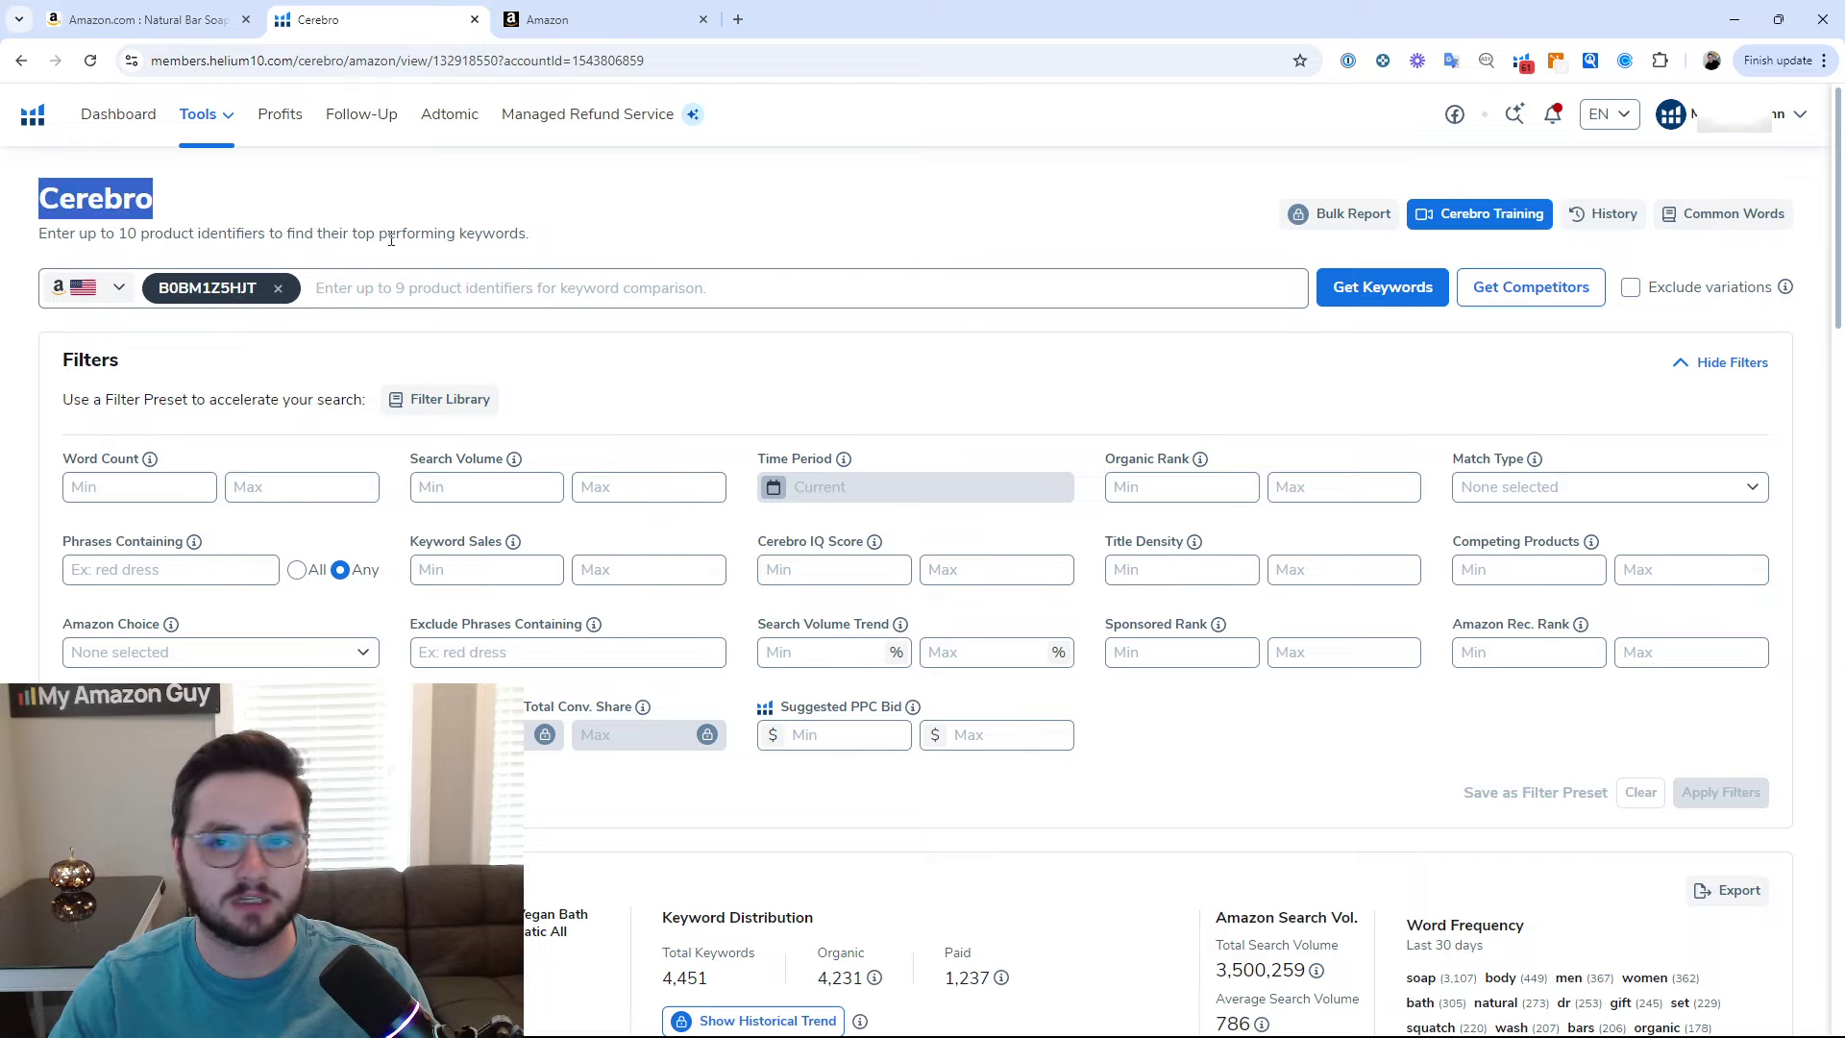
{"action": "left_click", "coordinate": [449, 207]}
{"action": "scroll", "coordinate": [450, 207], "scroll_direction": "down", "scroll_amount": 8}
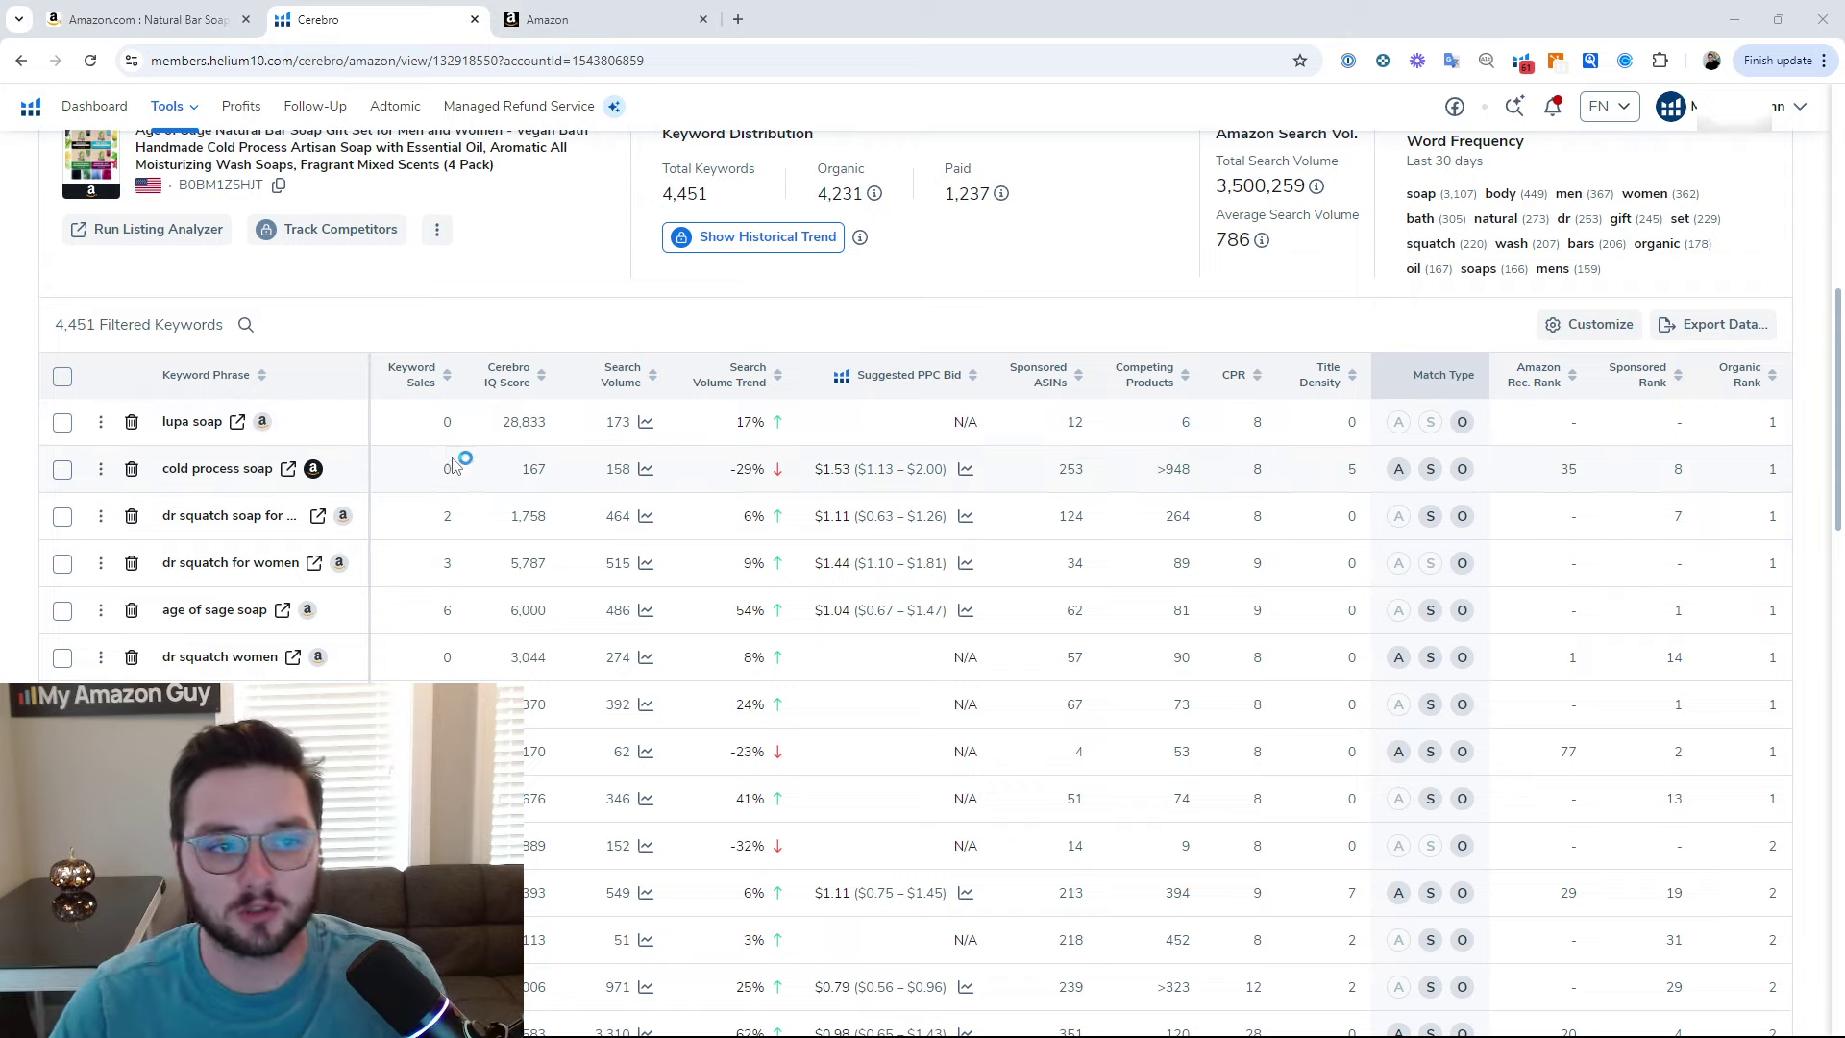
Sort Cerebro's keywords by Sponsored Rank and browse the results.
{"action": "left_click", "coordinate": [1655, 378]}
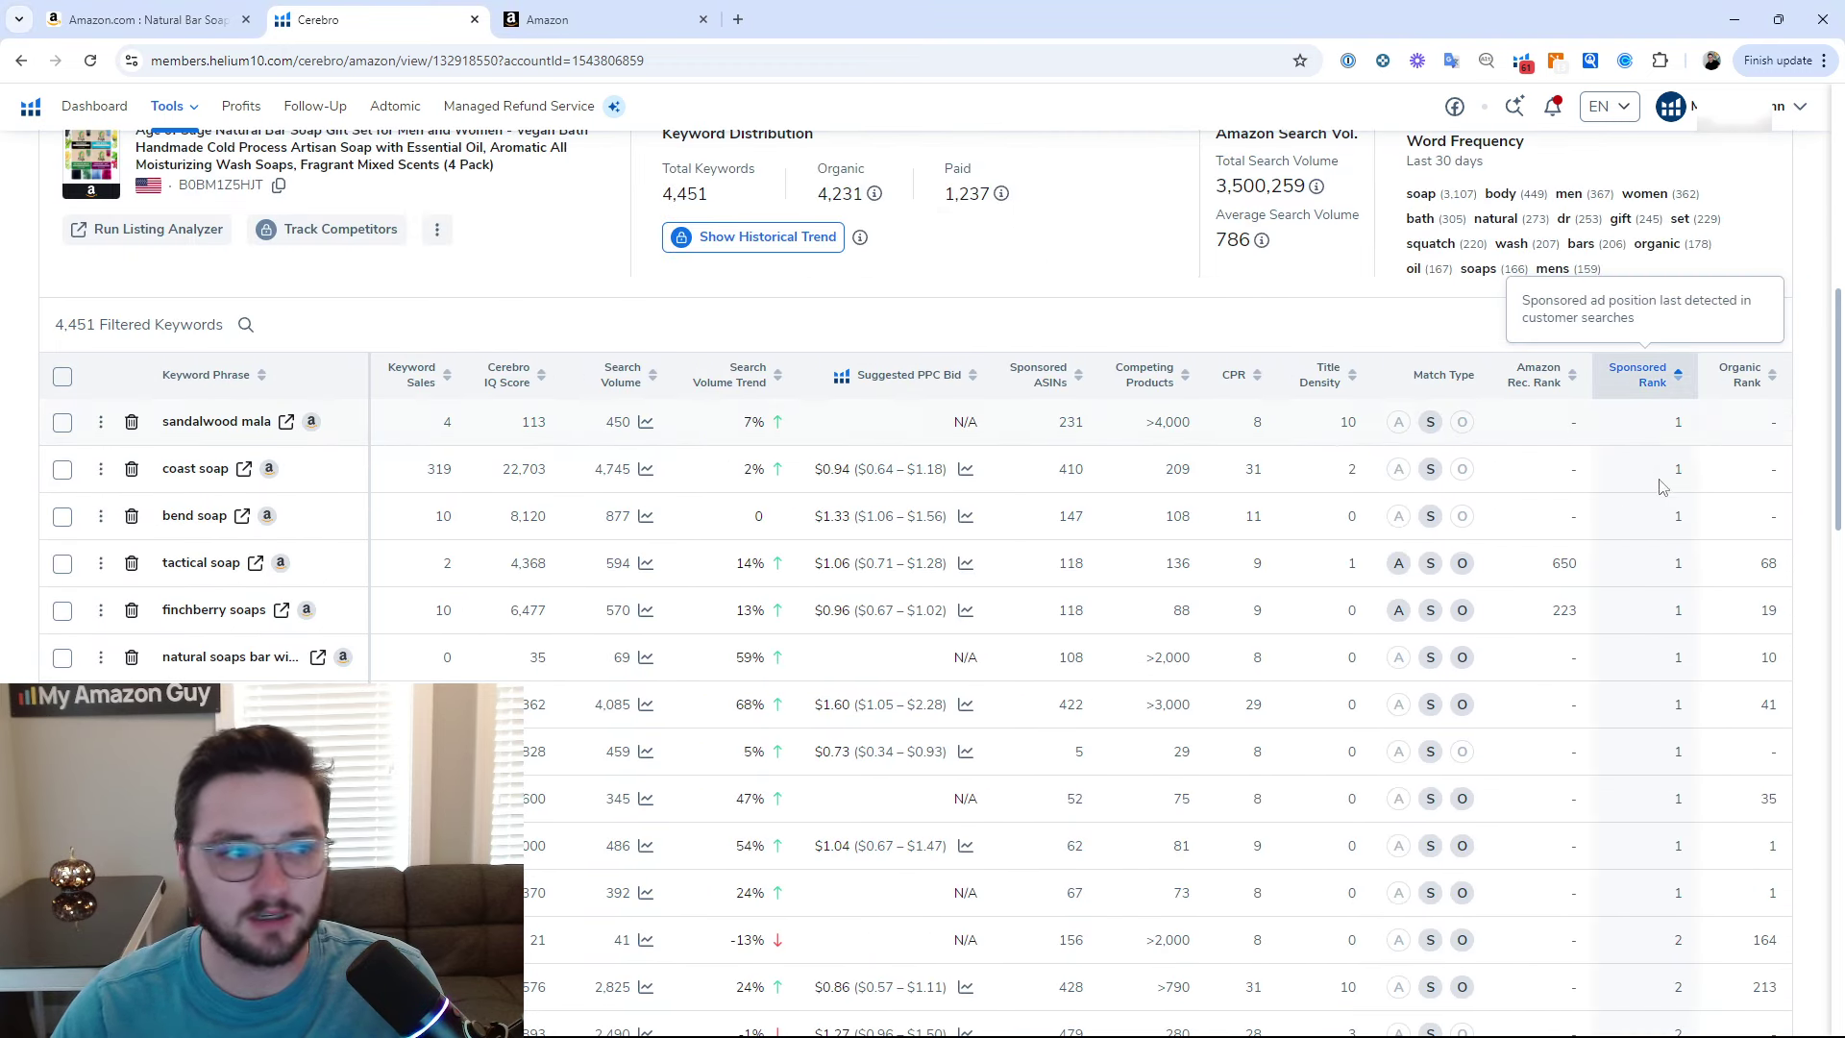
{"action": "left_click_drag", "start_coordinate": [169, 416], "coordinate": [265, 418]}
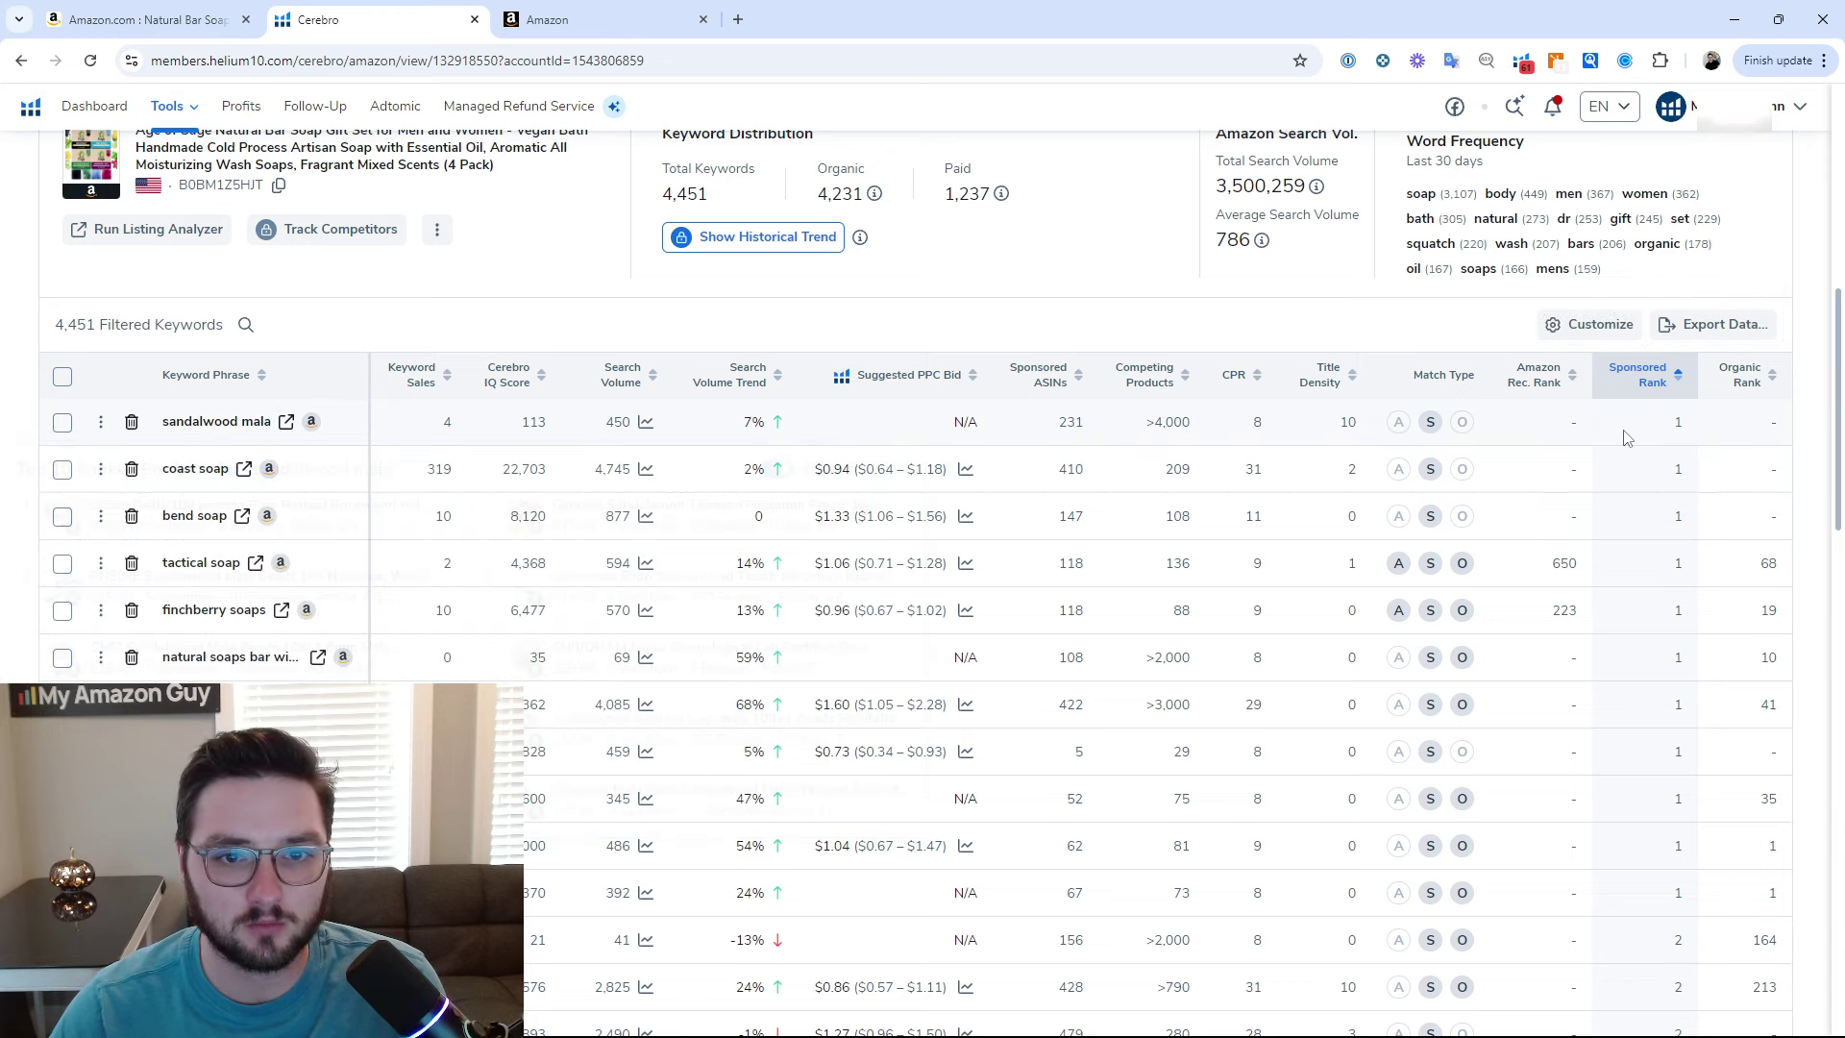
{"action": "scroll", "coordinate": [1667, 572], "scroll_direction": "down", "scroll_amount": 6}
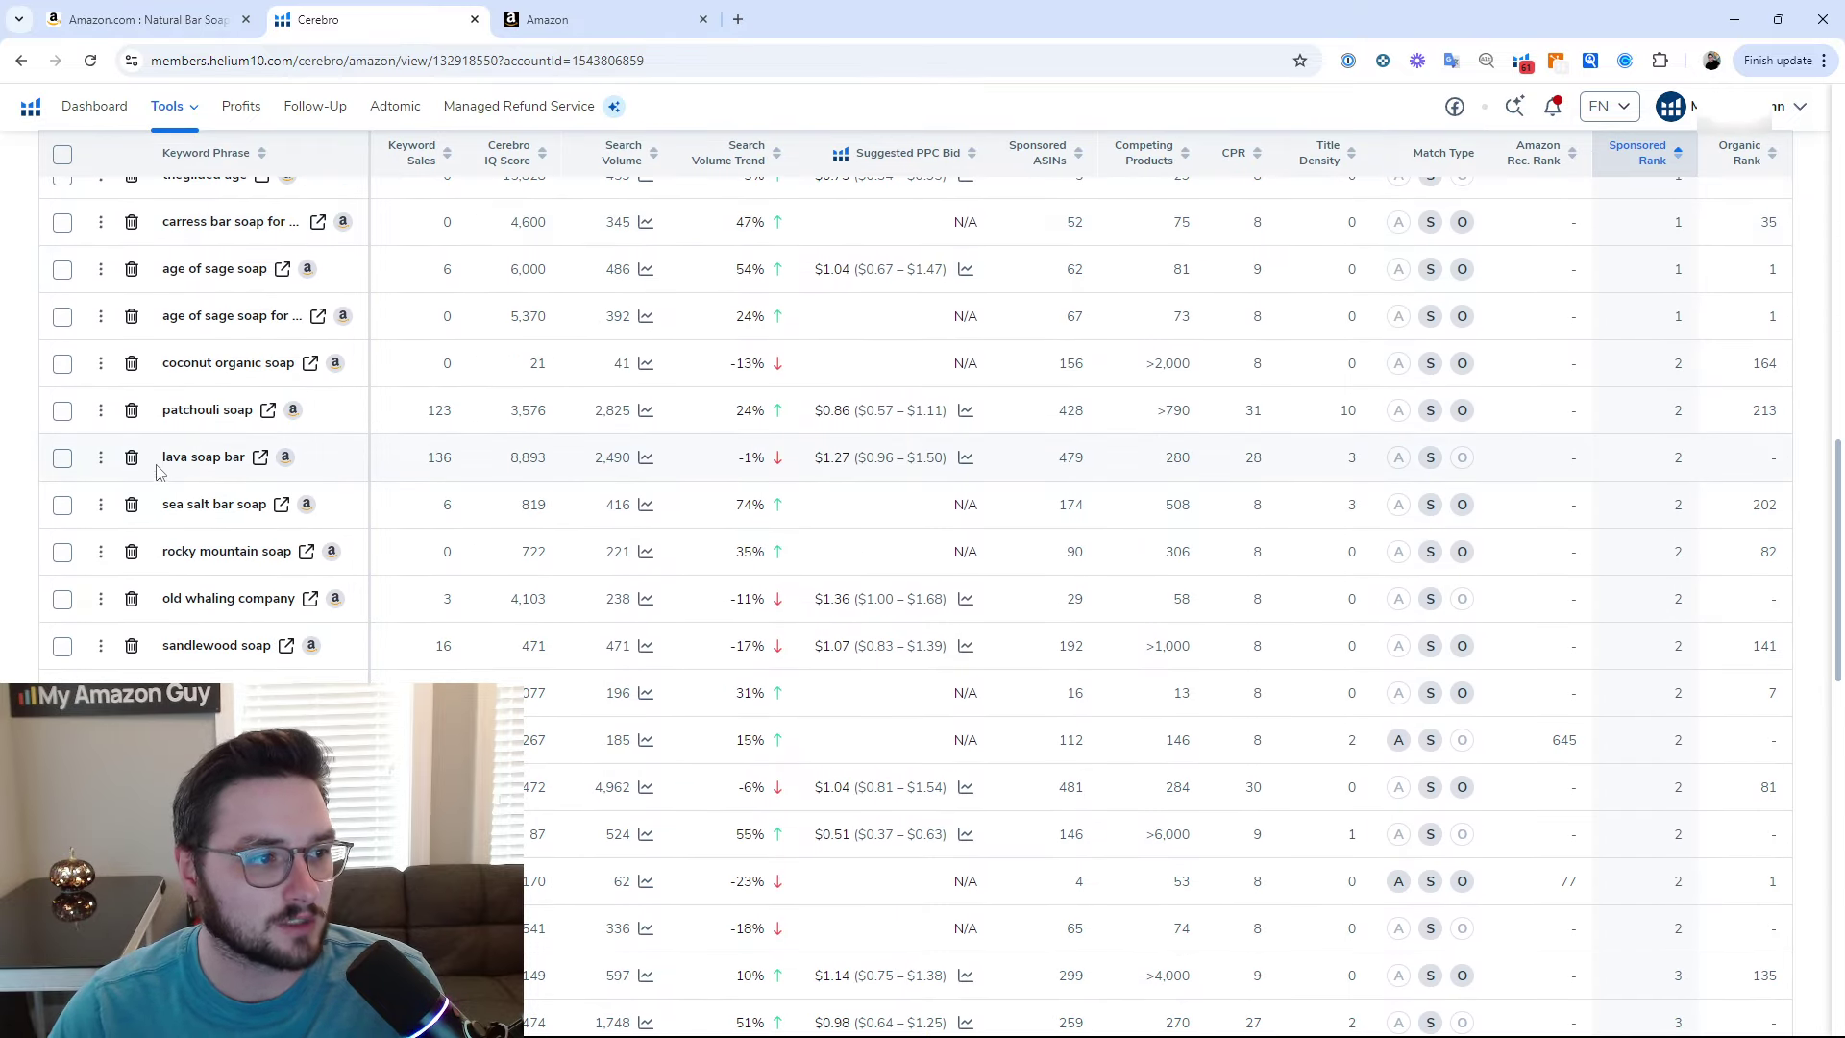
{"action": "mouse_move", "coordinate": [166, 456]}
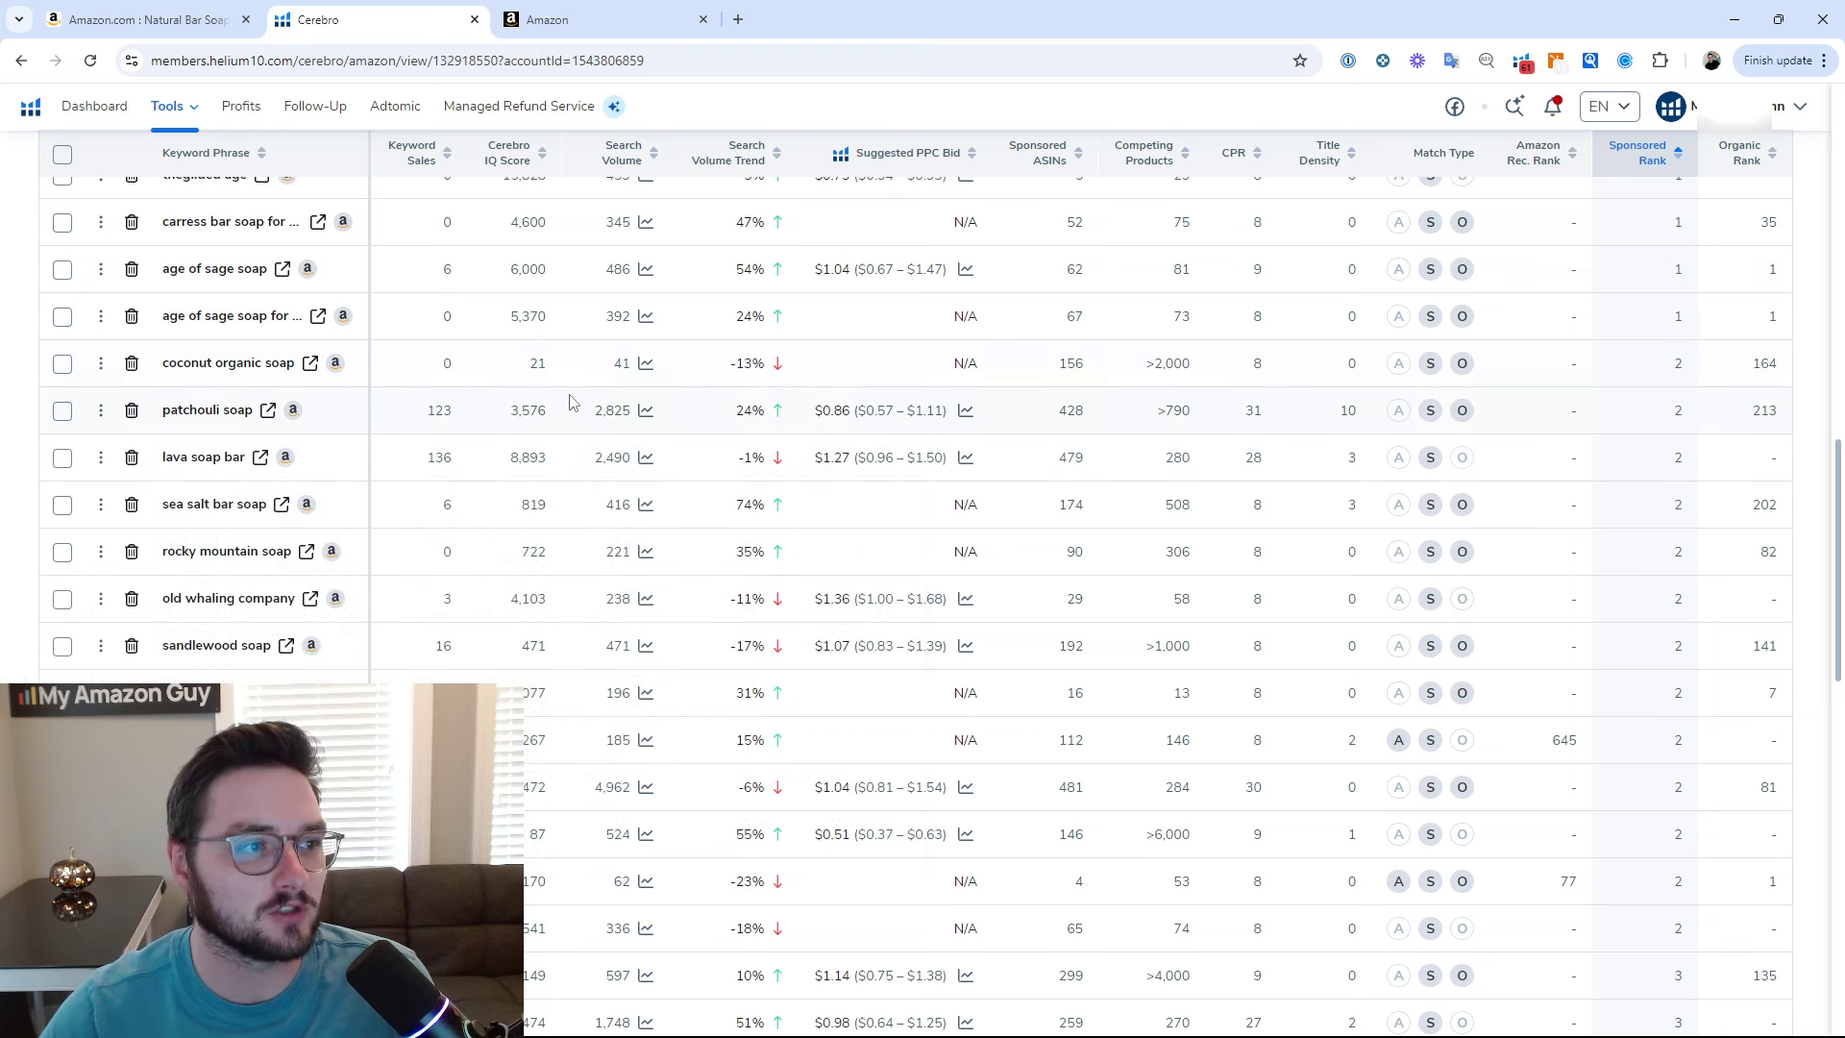
{"action": "scroll", "coordinate": [224, 628], "scroll_direction": "down", "scroll_amount": 2}
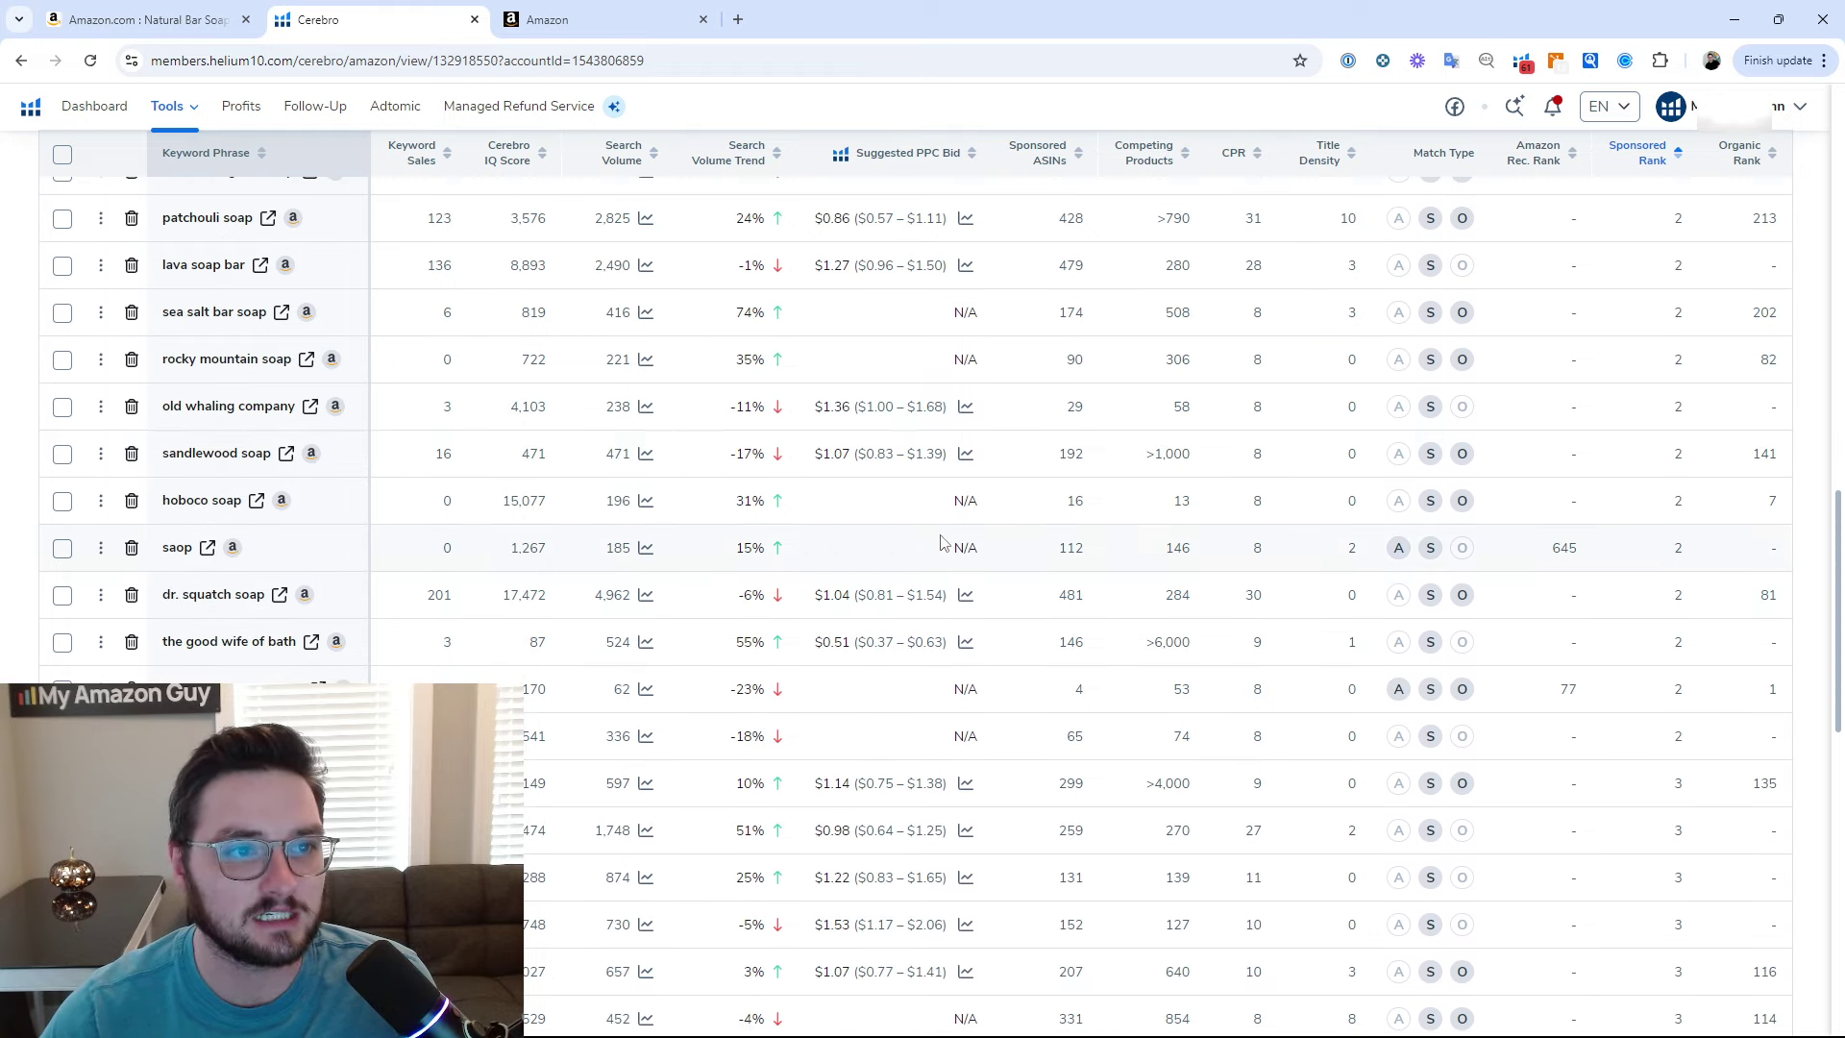
{"action": "scroll", "coordinate": [941, 543], "scroll_direction": "up", "scroll_amount": 1}
{"action": "mouse_move", "coordinate": [897, 158]}
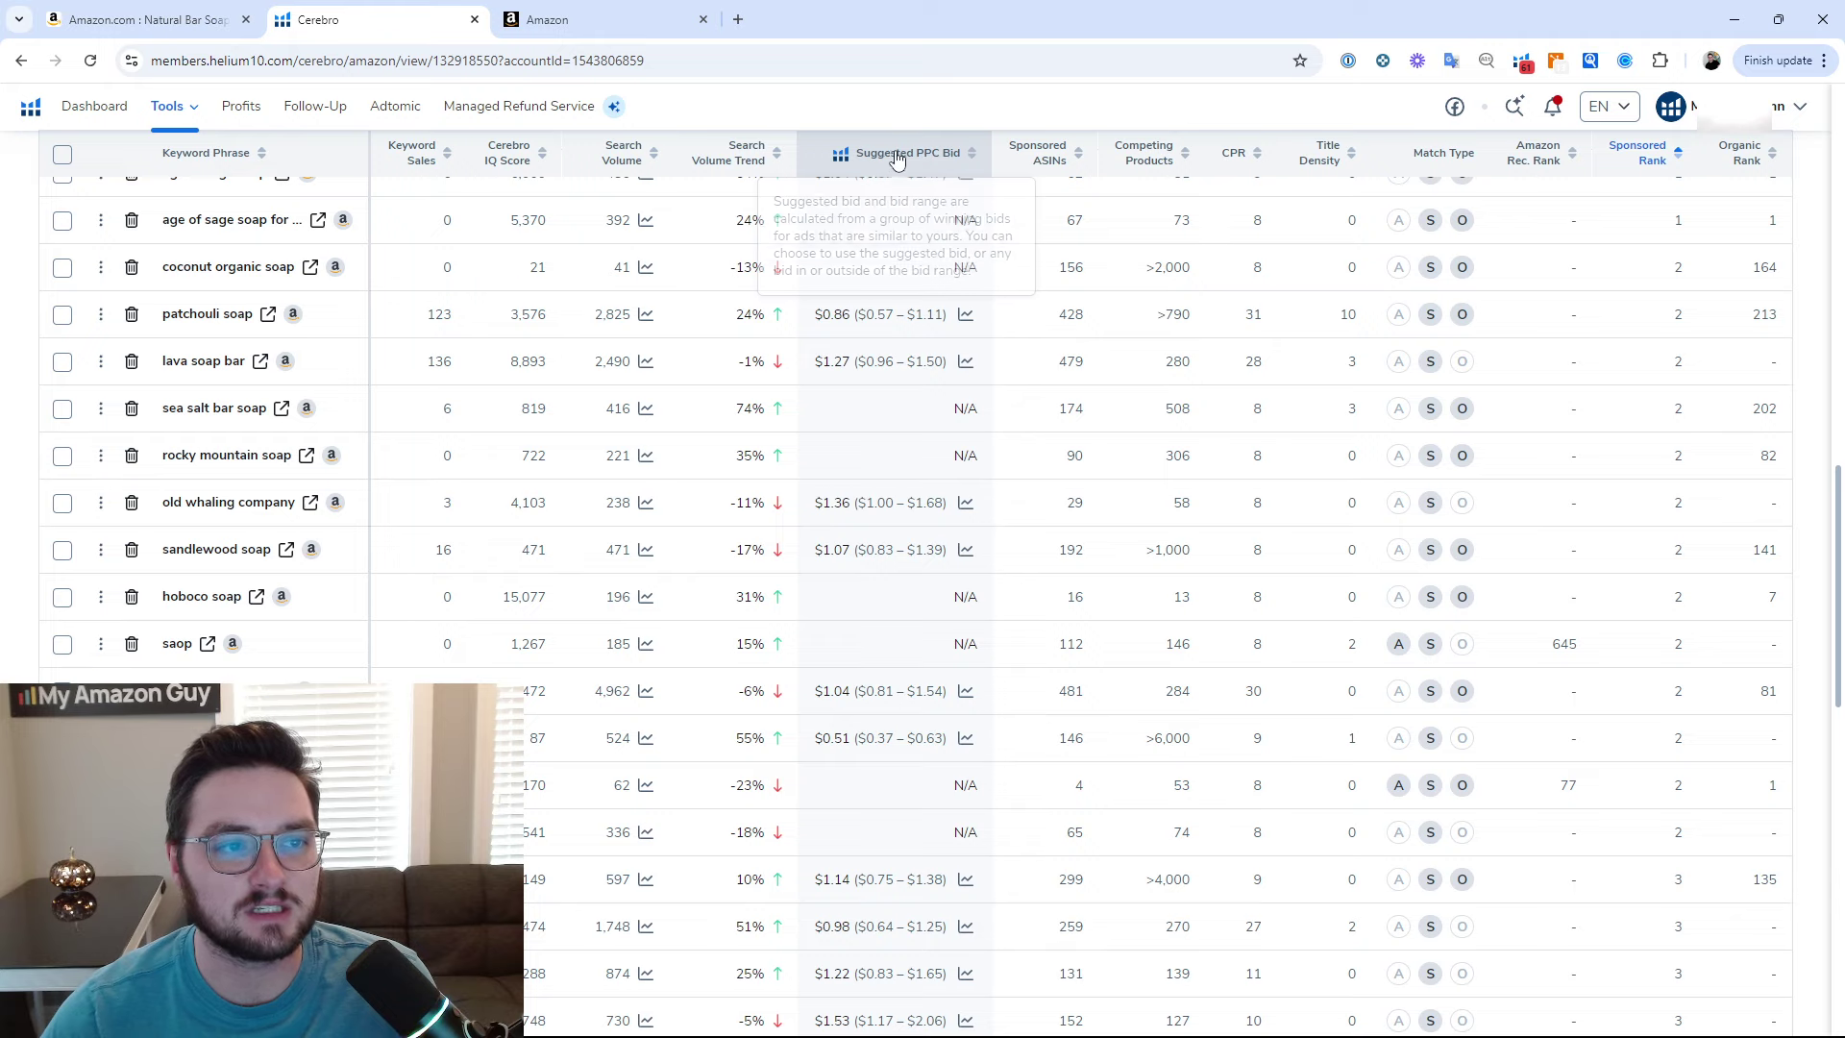
{"action": "scroll", "coordinate": [902, 596], "scroll_direction": "up", "scroll_amount": 4}
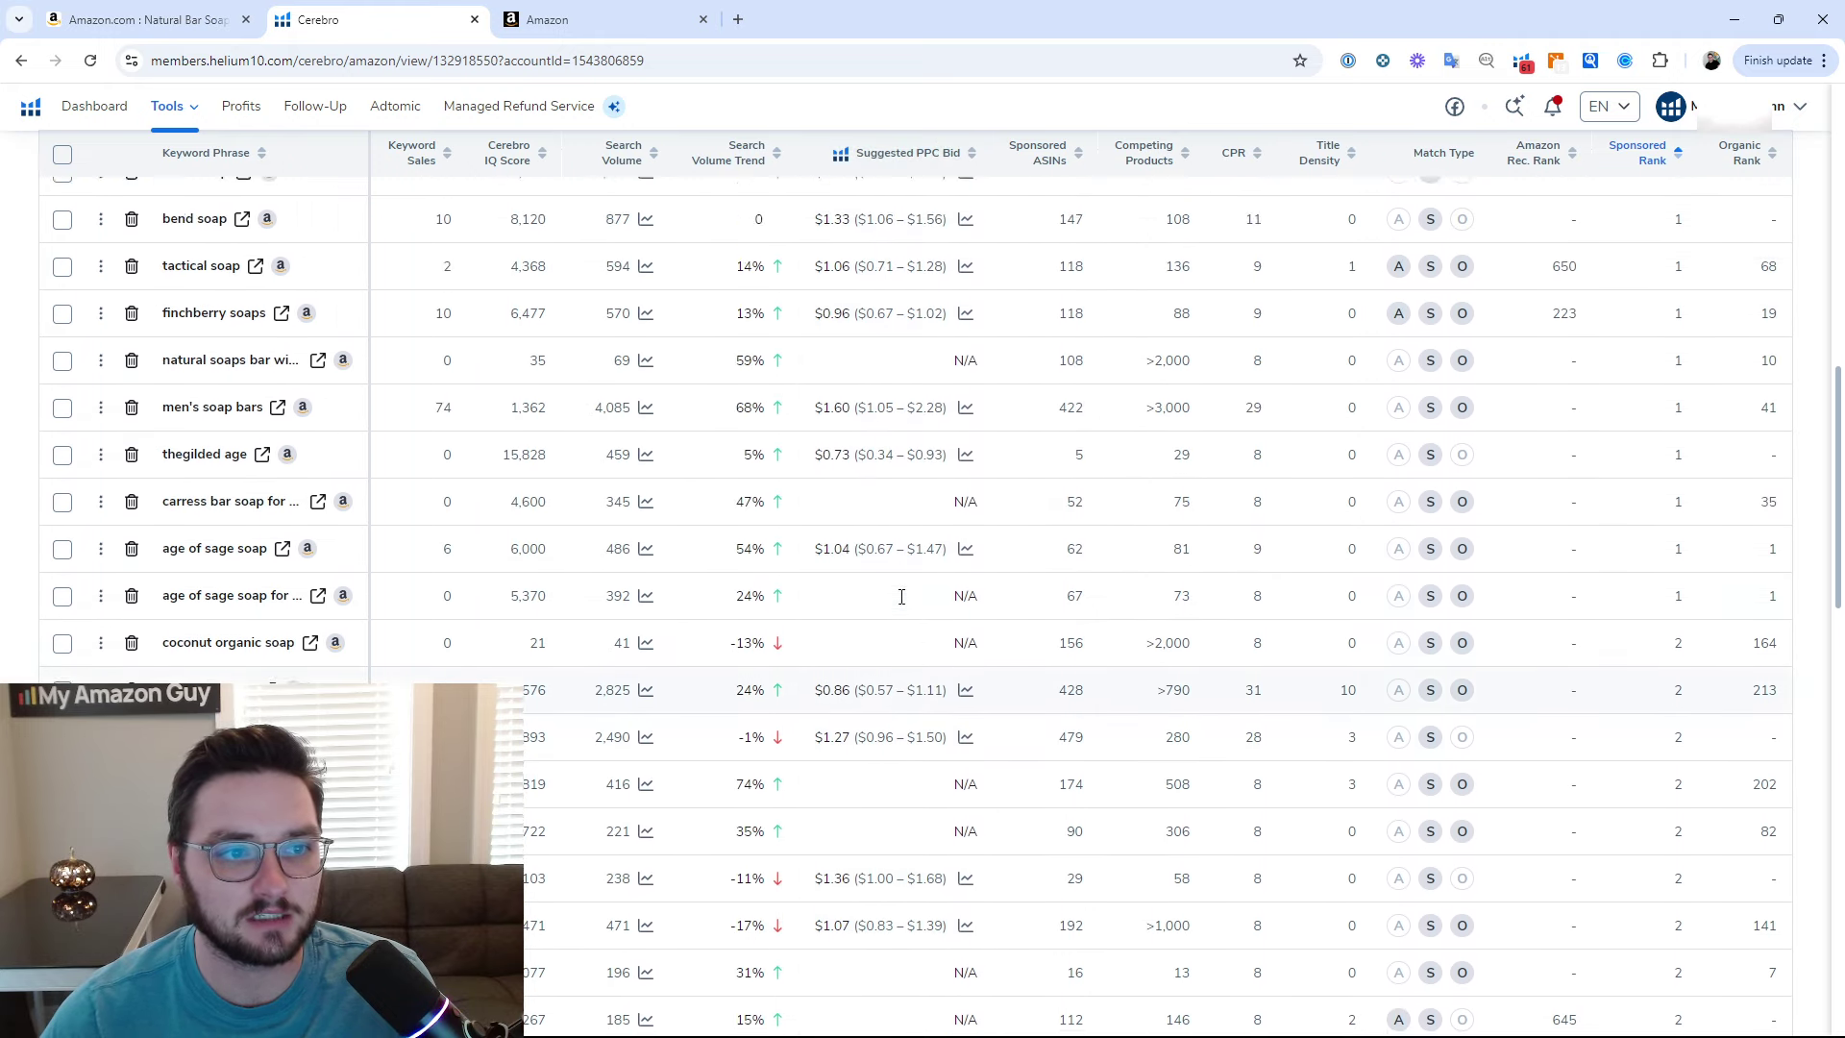
{"action": "scroll", "coordinate": [901, 597], "scroll_direction": "up", "scroll_amount": 3}
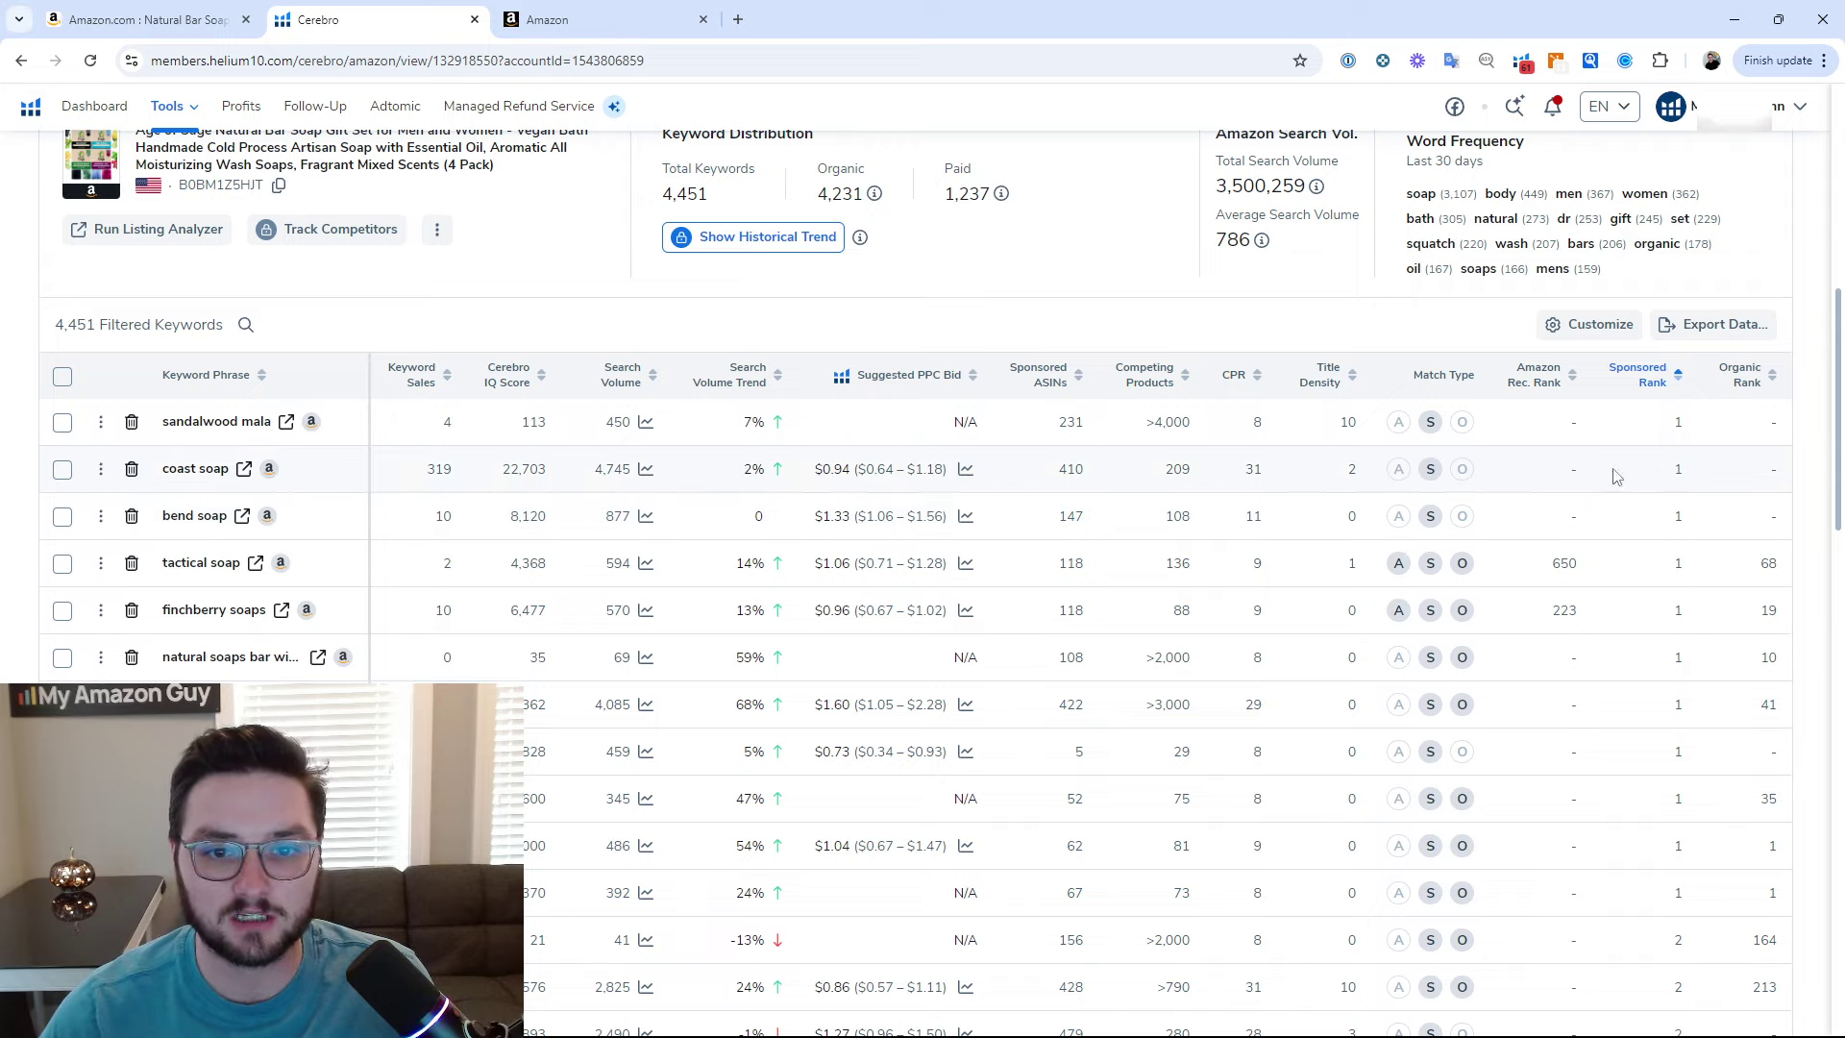
Re-sort by Organic Rank ascending, select 'cold process soap', and bring Seller Central forward.
{"action": "left_click", "coordinate": [1772, 376]}
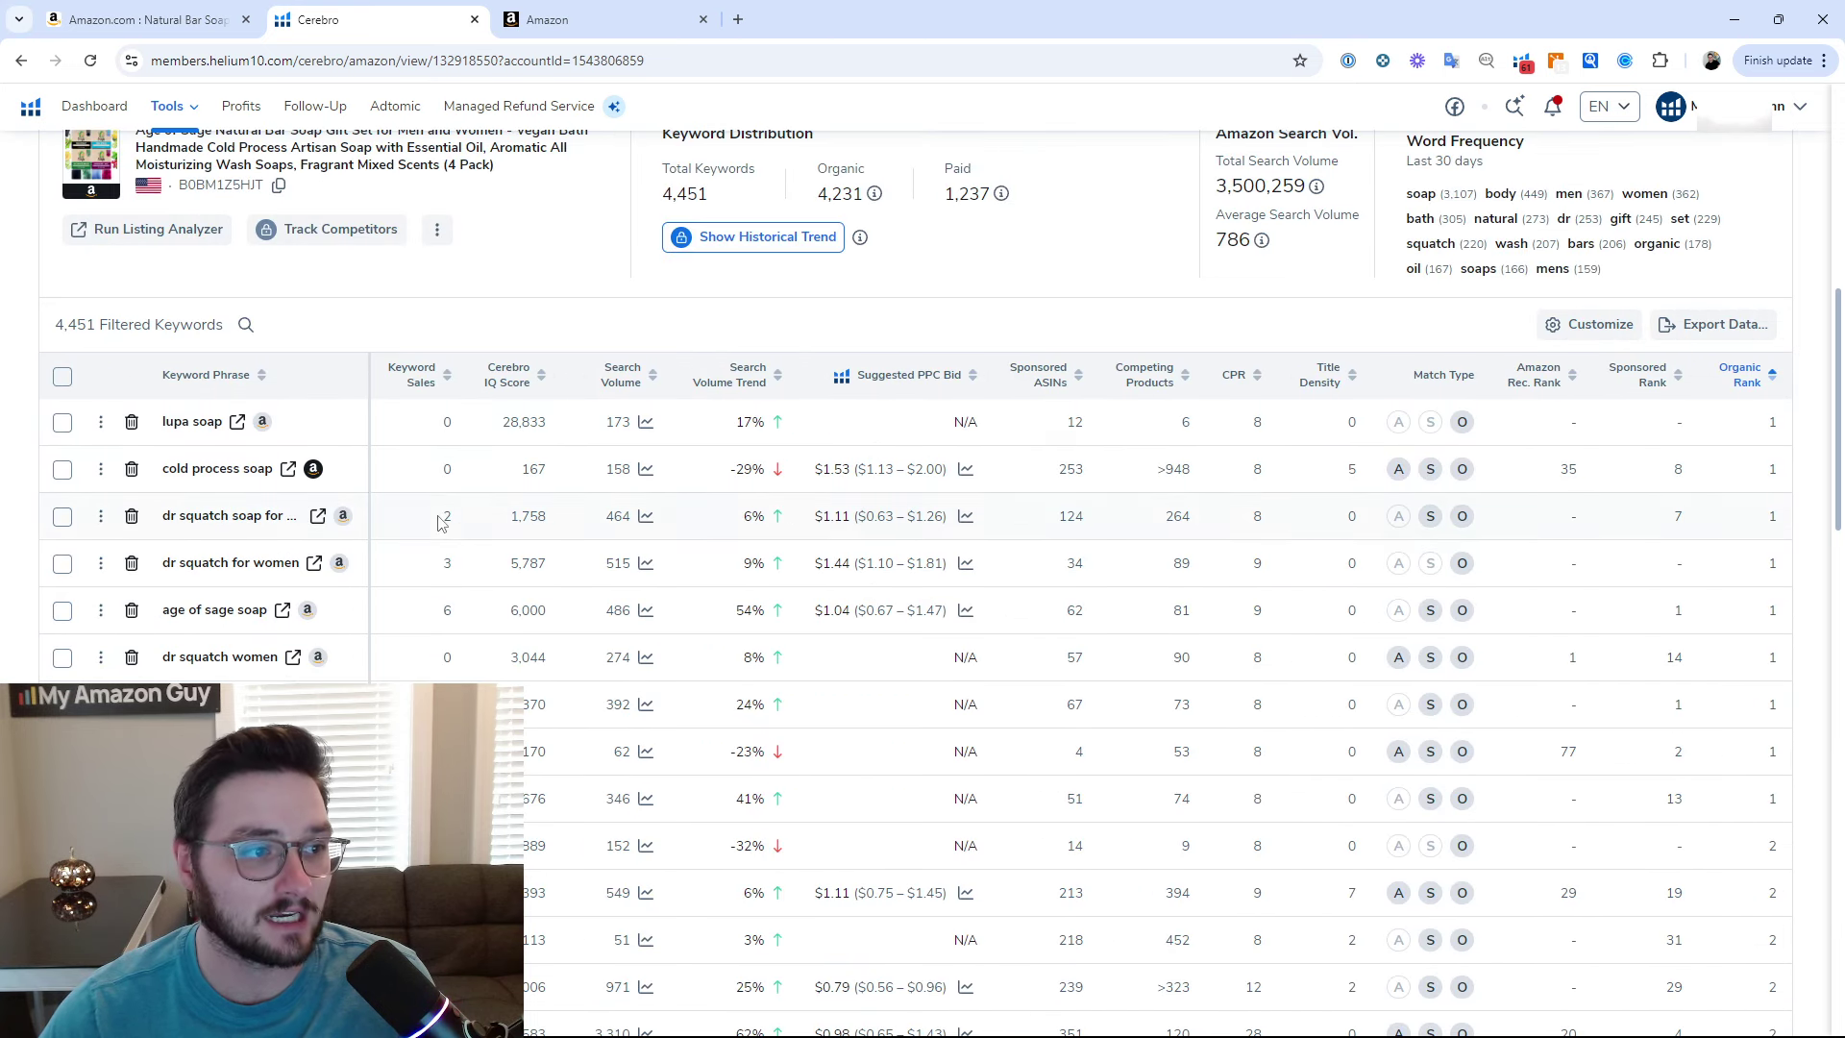
{"action": "left_click_drag", "start_coordinate": [162, 477], "coordinate": [271, 478]}
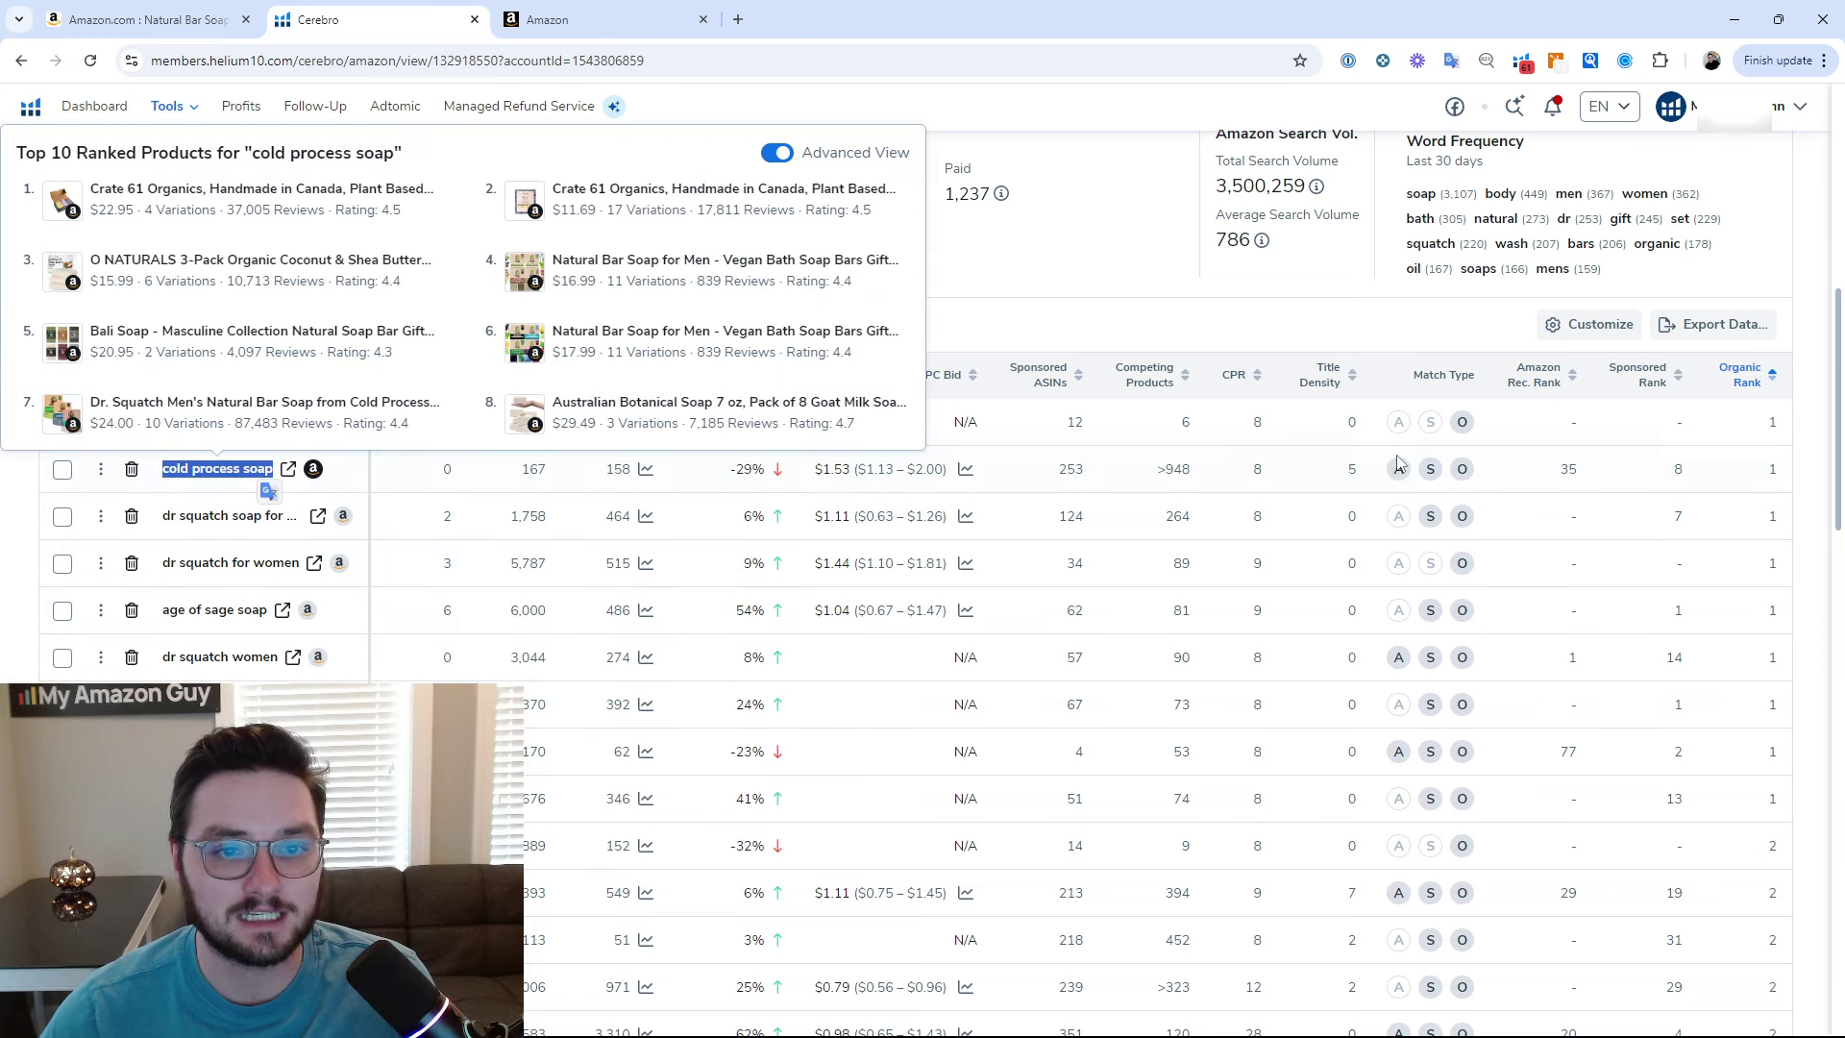
{"action": "left_click", "coordinate": [1239, 493]}
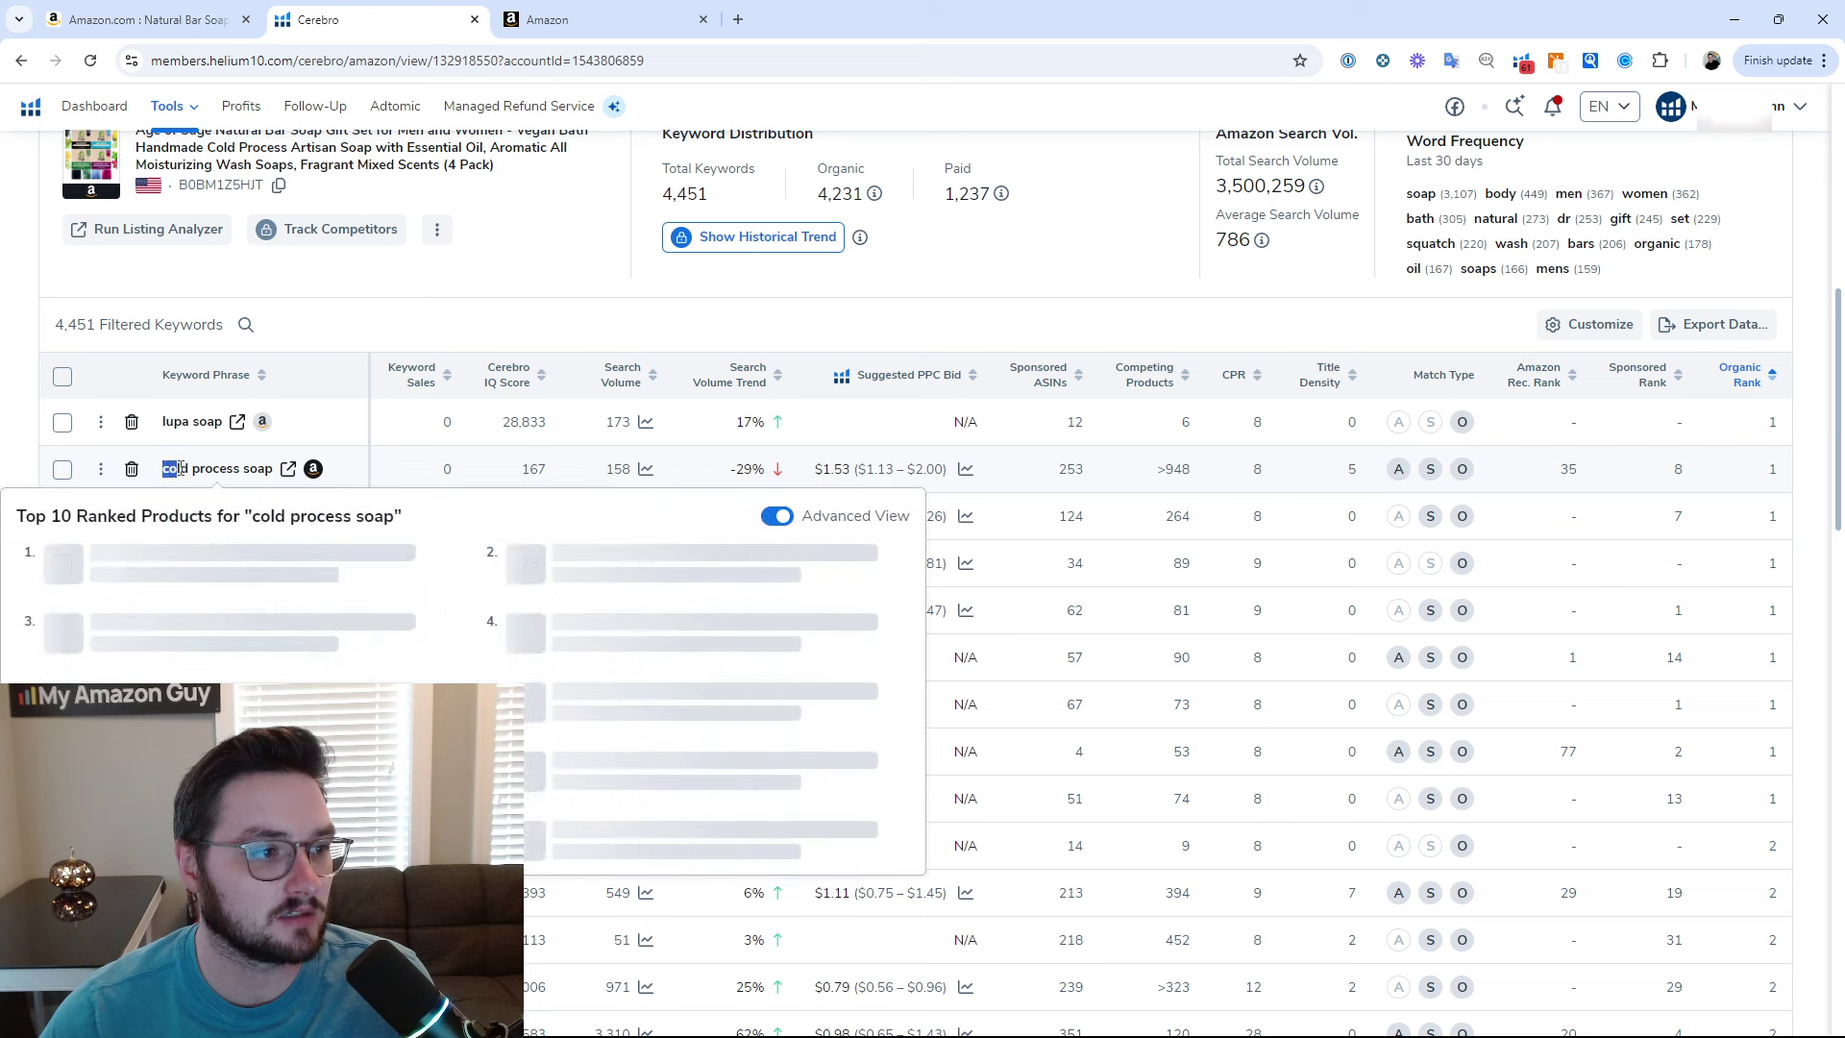
{"action": "left_click_drag", "start_coordinate": [162, 475], "coordinate": [272, 474]}
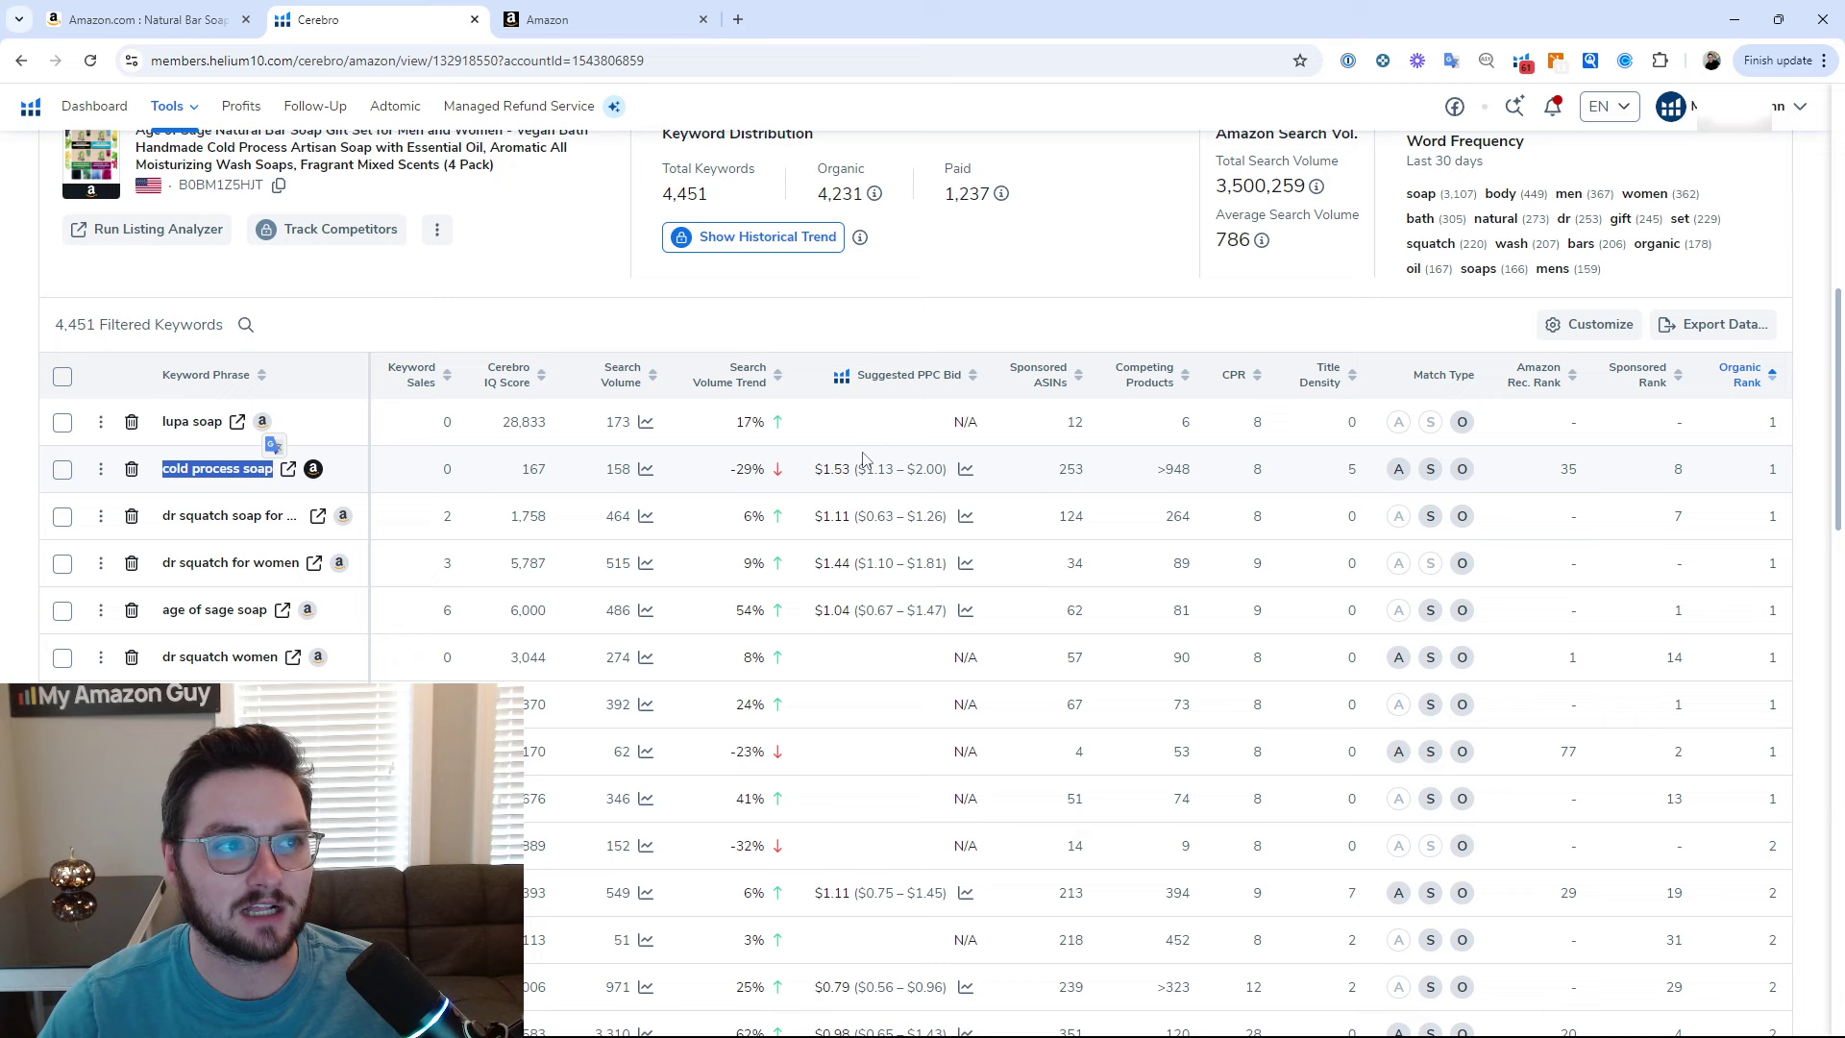
{"action": "left_click", "coordinate": [545, 10]}
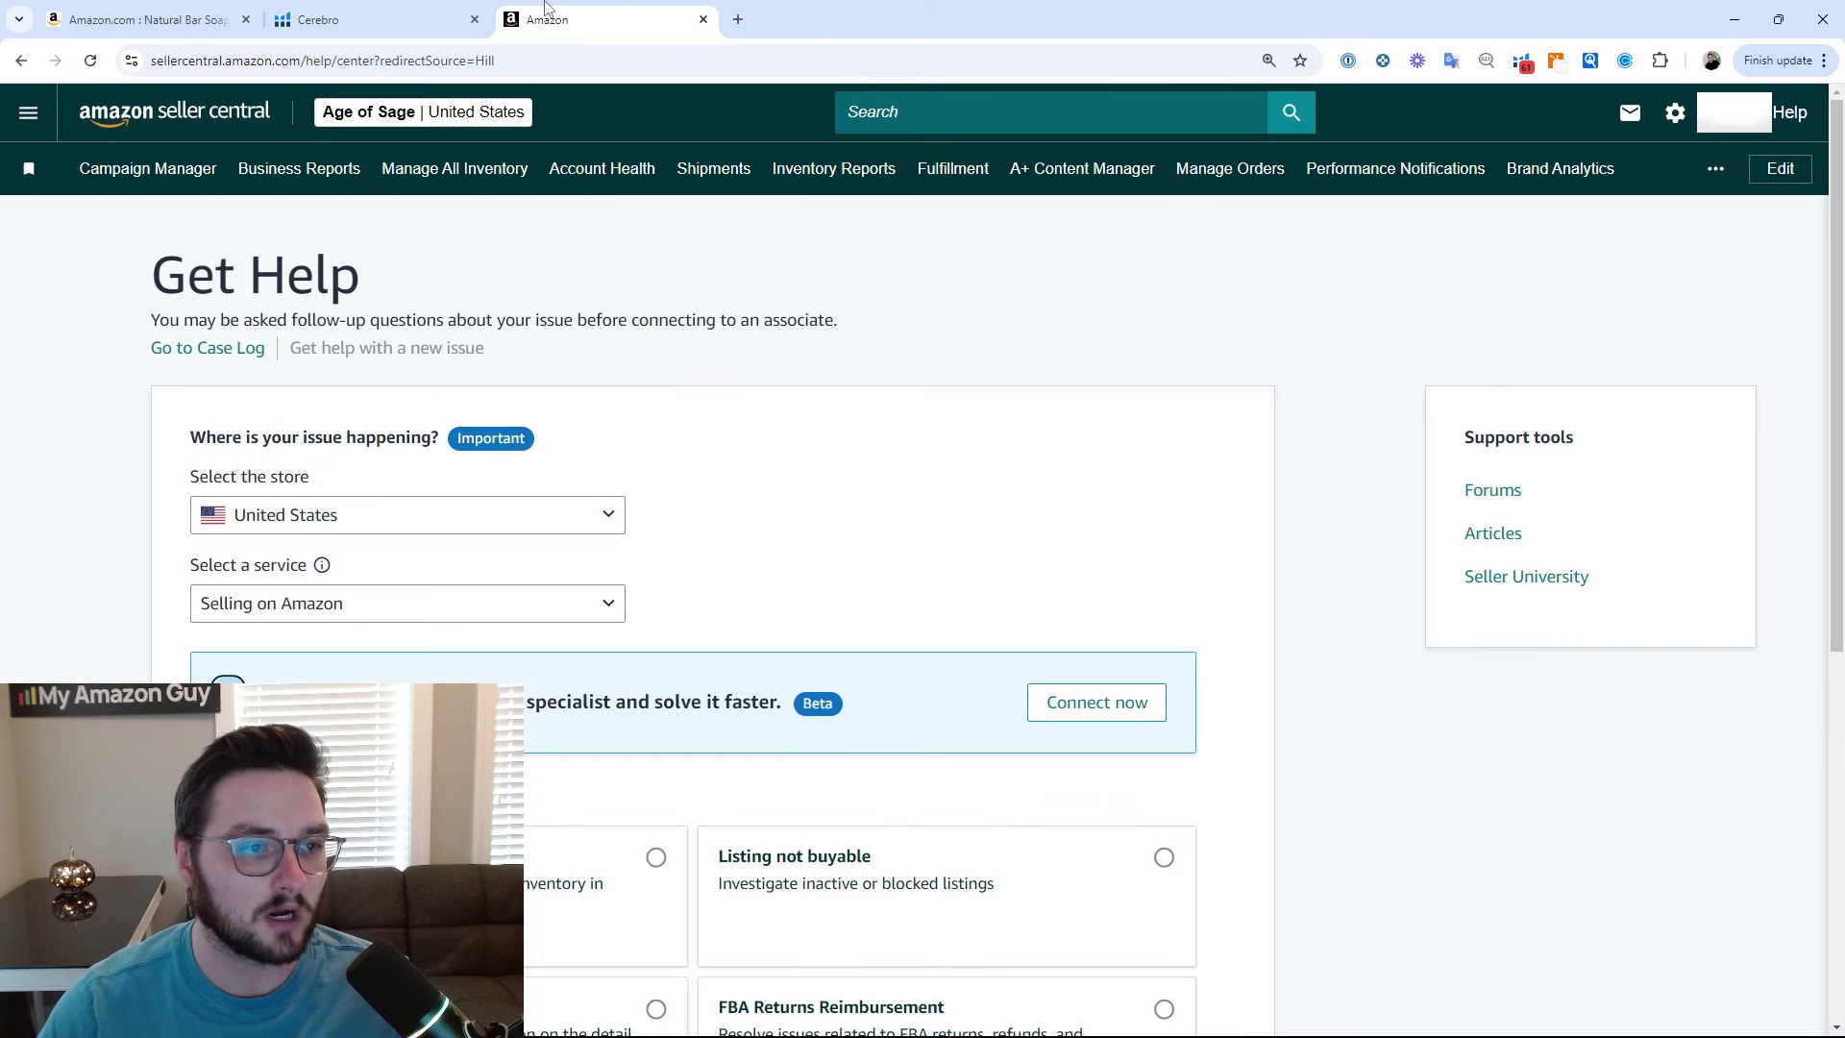
Create a new Sponsored Products campaign from Campaign Manager, then return to Cerebro.
{"action": "left_click", "coordinate": [173, 175]}
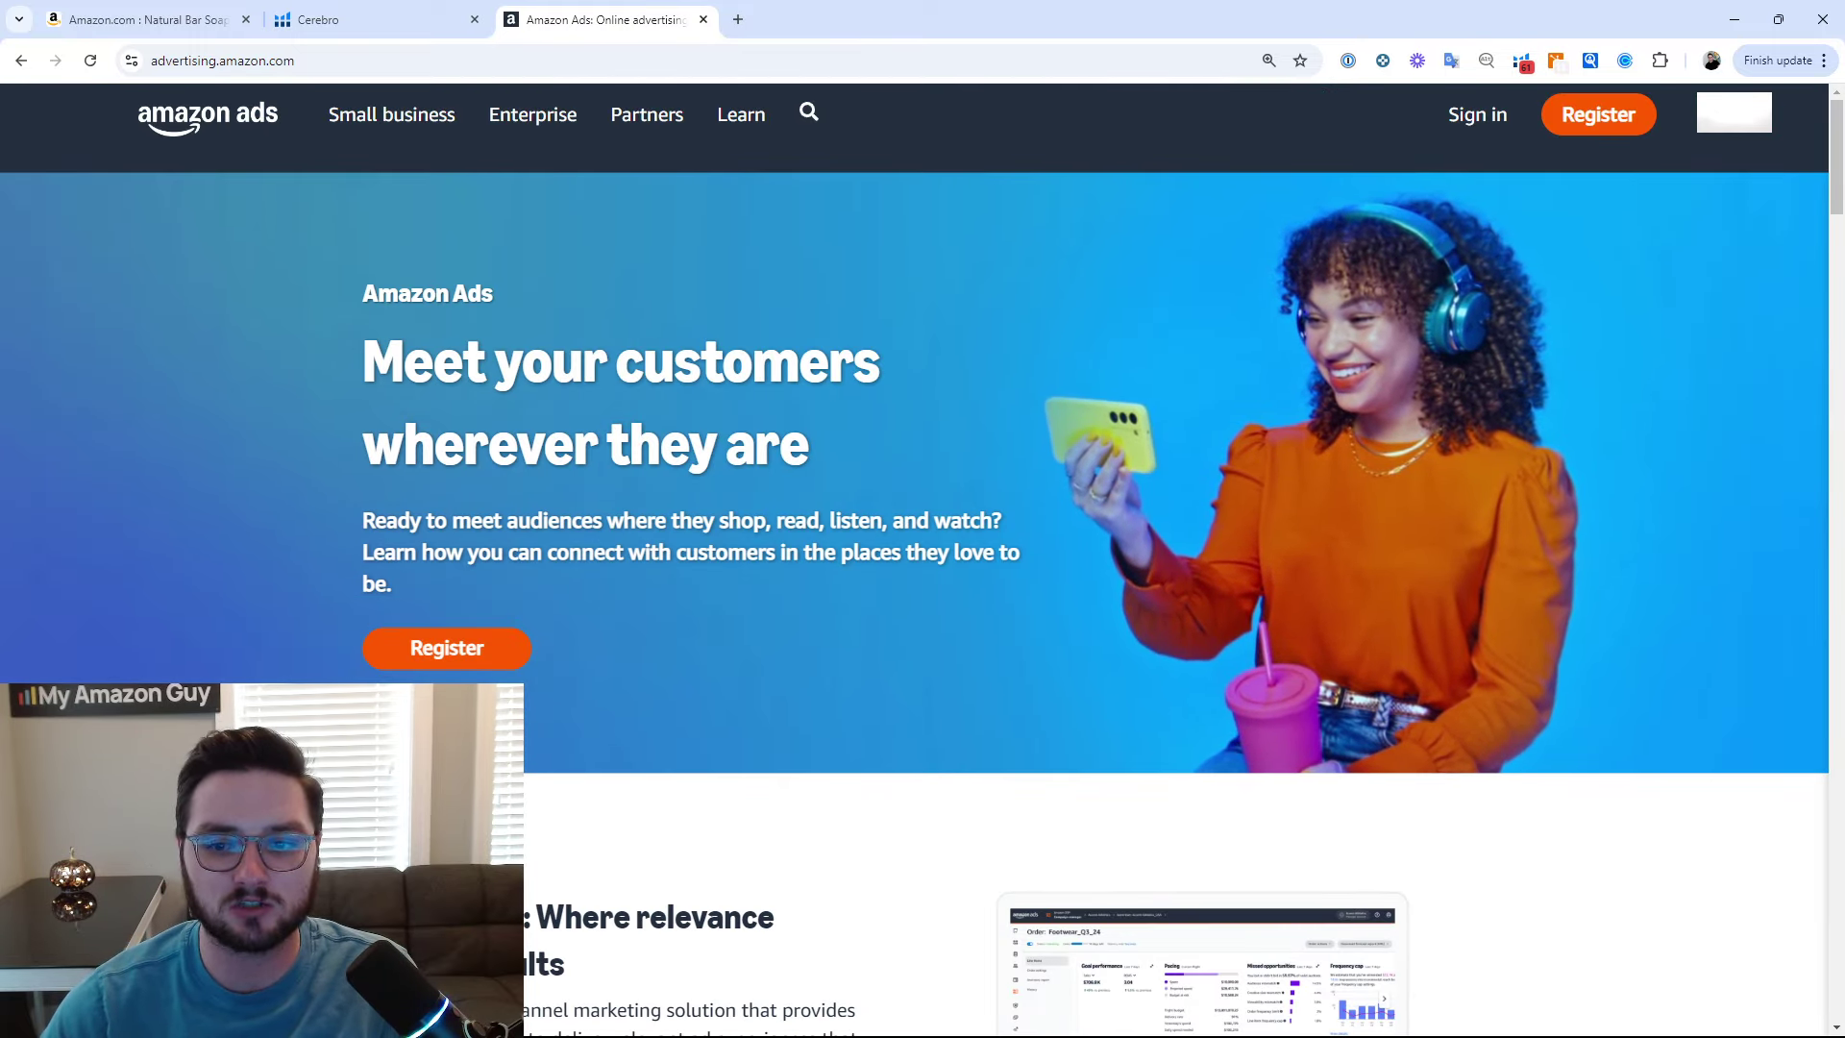
{"action": "scroll", "coordinate": [1021, 445], "scroll_direction": "down", "scroll_amount": 3}
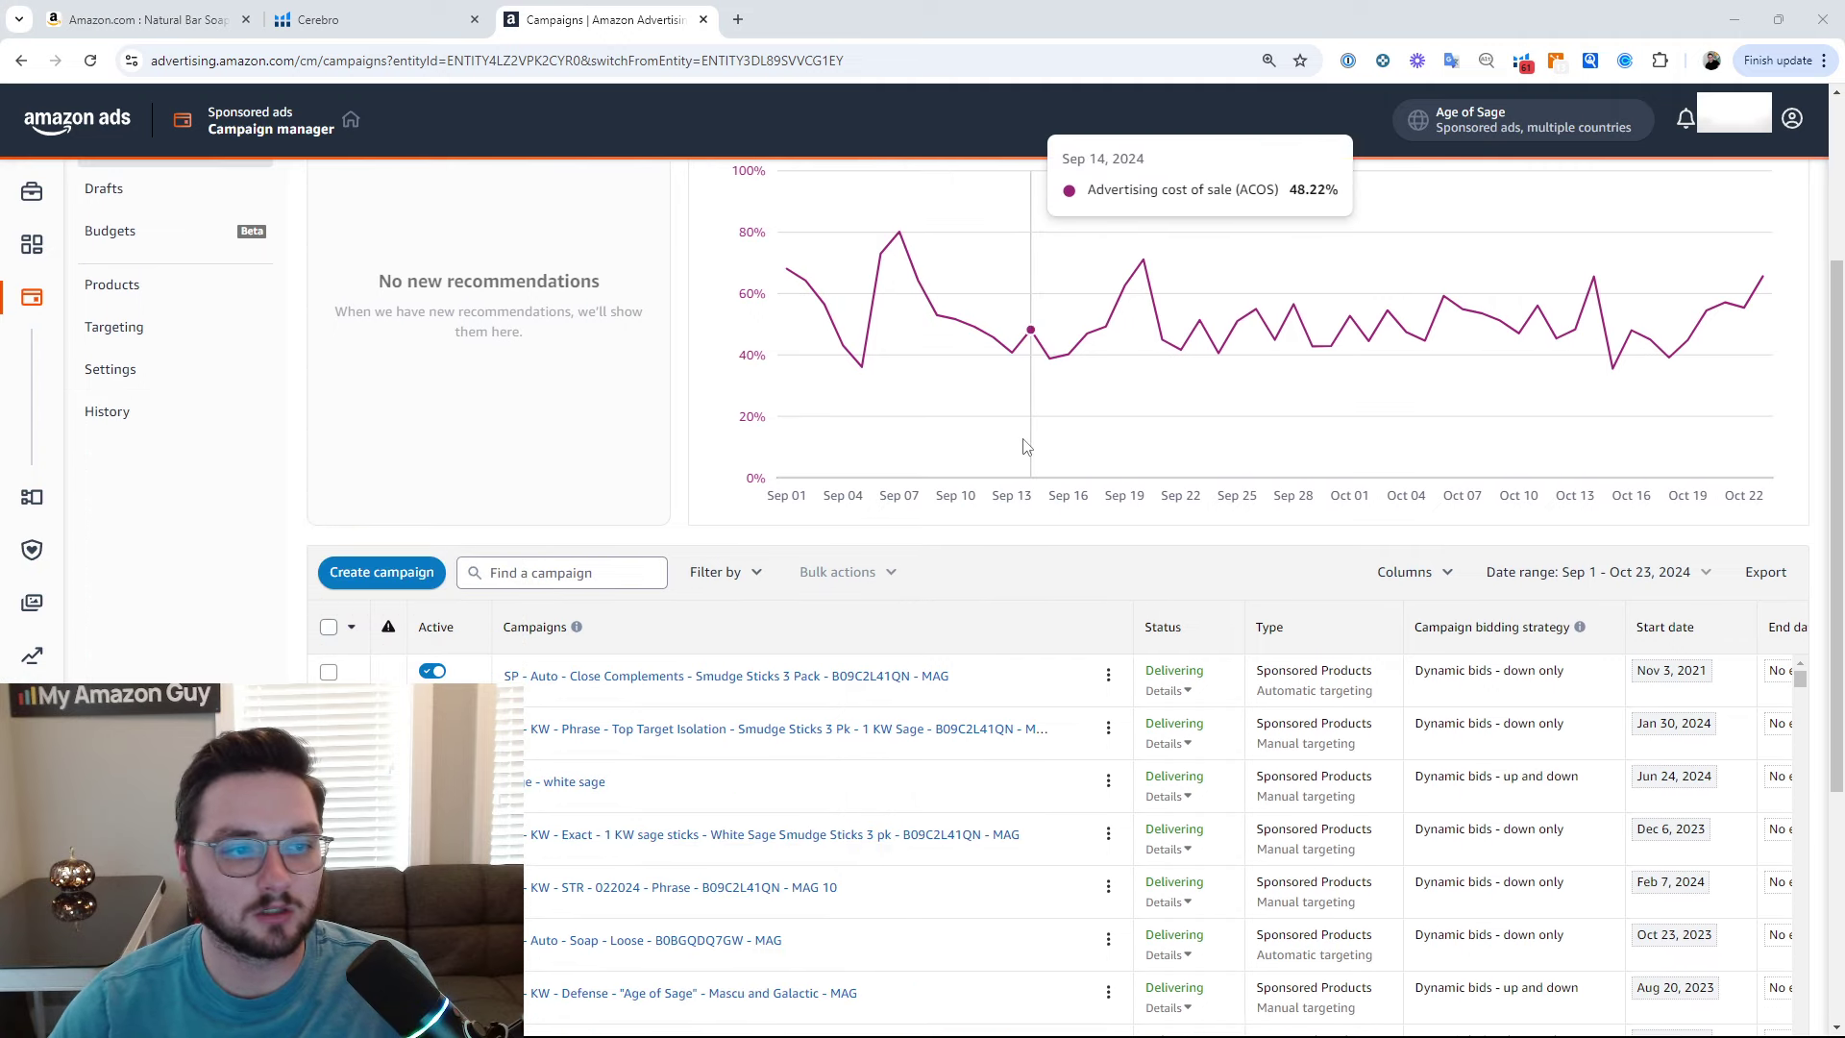
{"action": "left_click", "coordinate": [396, 570]}
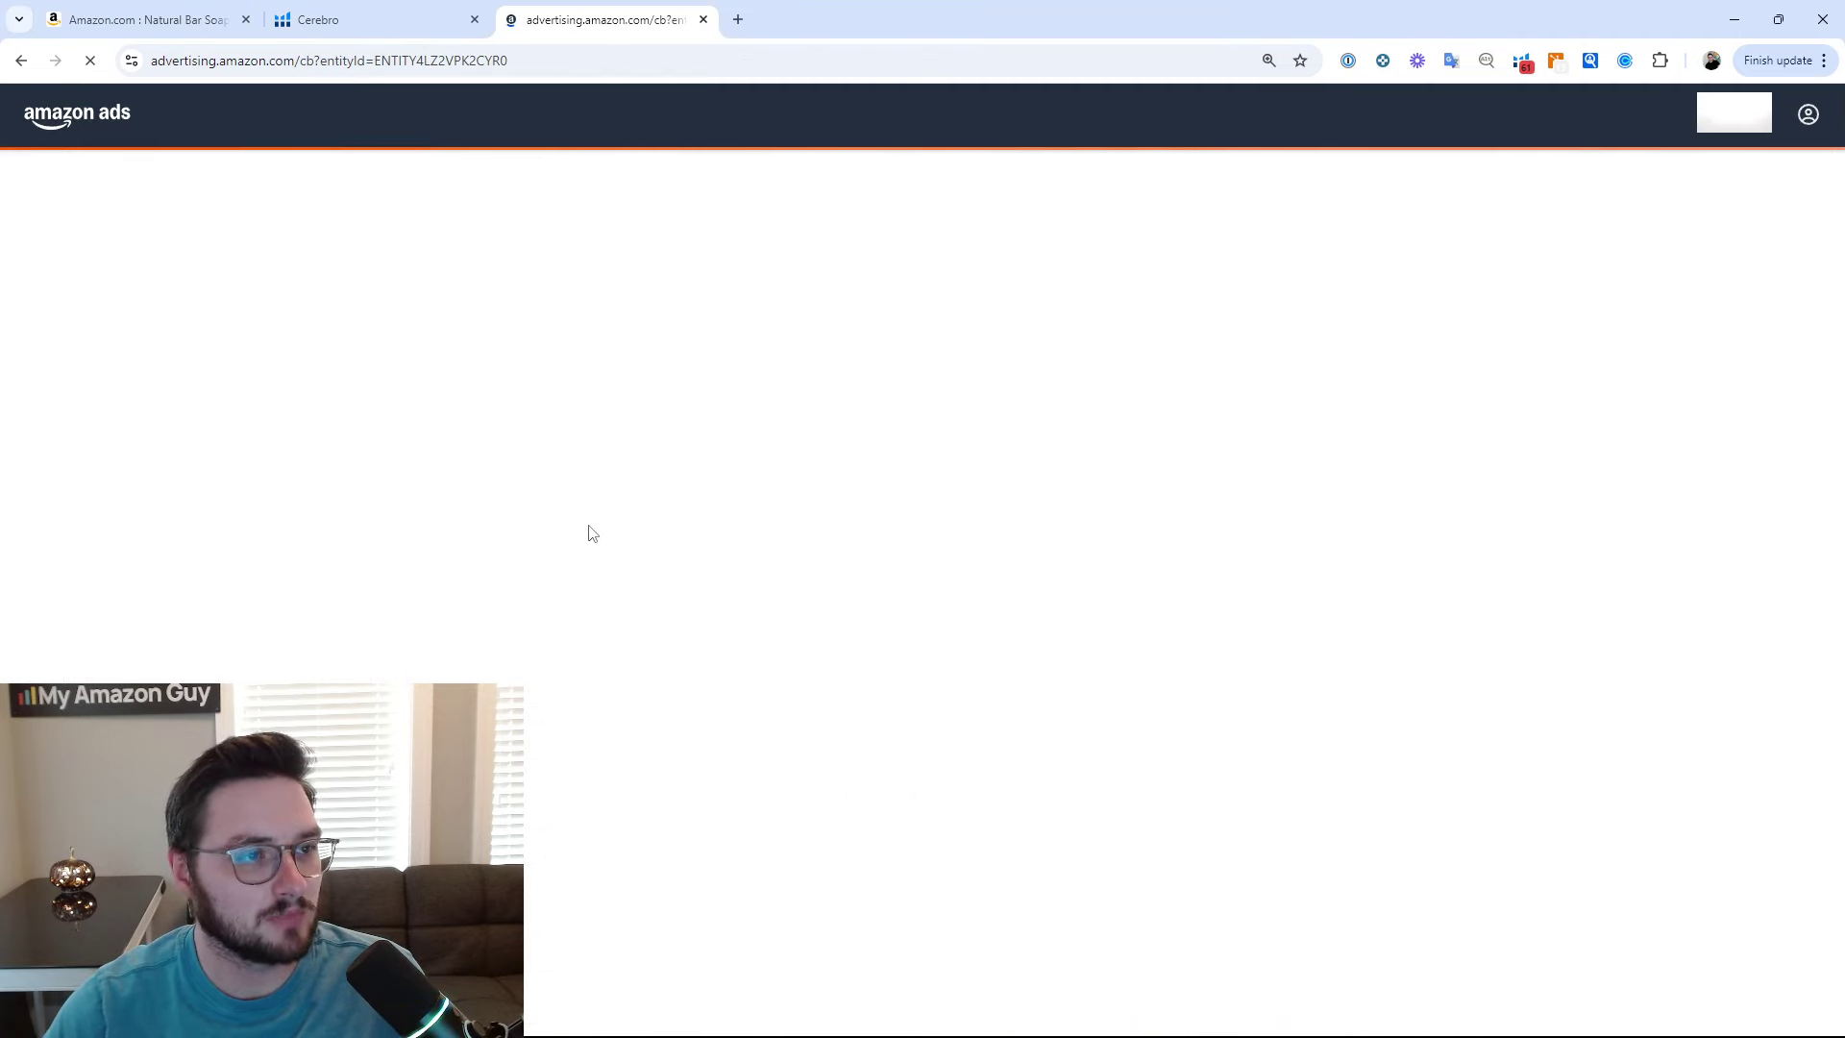
{"action": "left_click", "coordinate": [433, 750]}
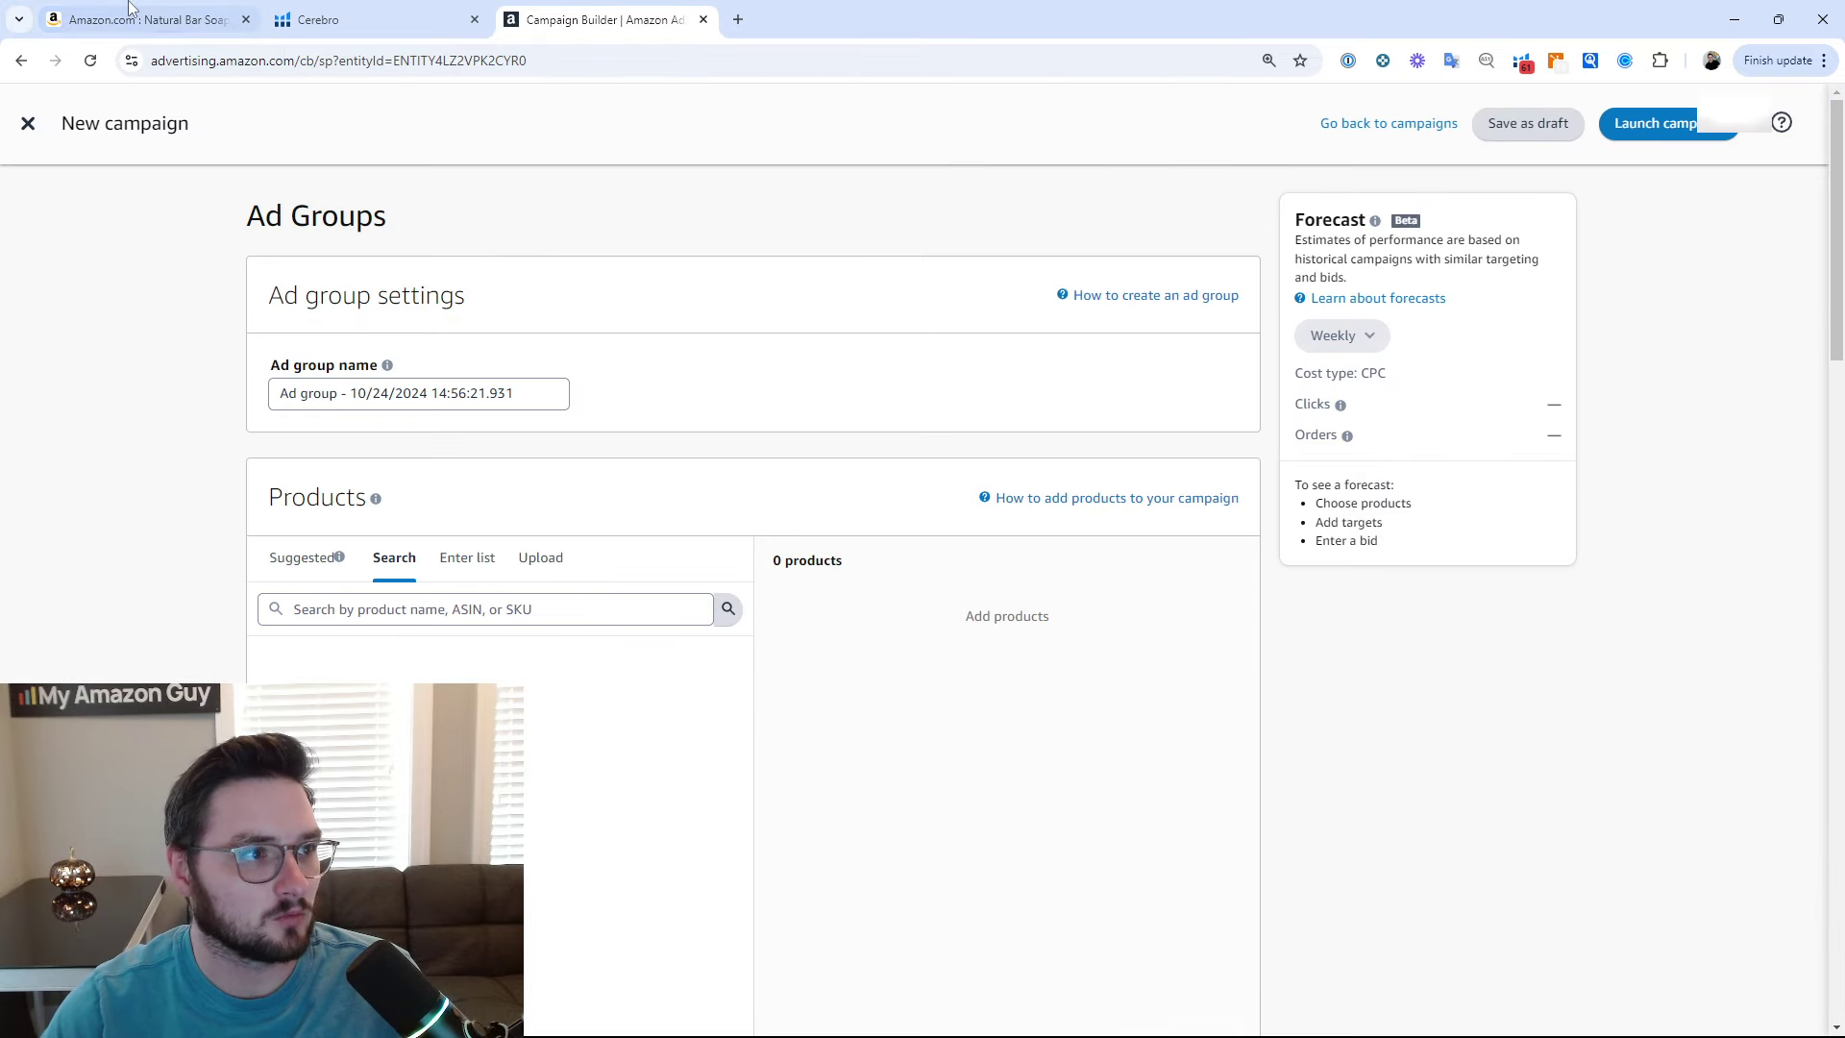
{"action": "scroll", "coordinate": [452, 483], "scroll_direction": "down", "scroll_amount": 2}
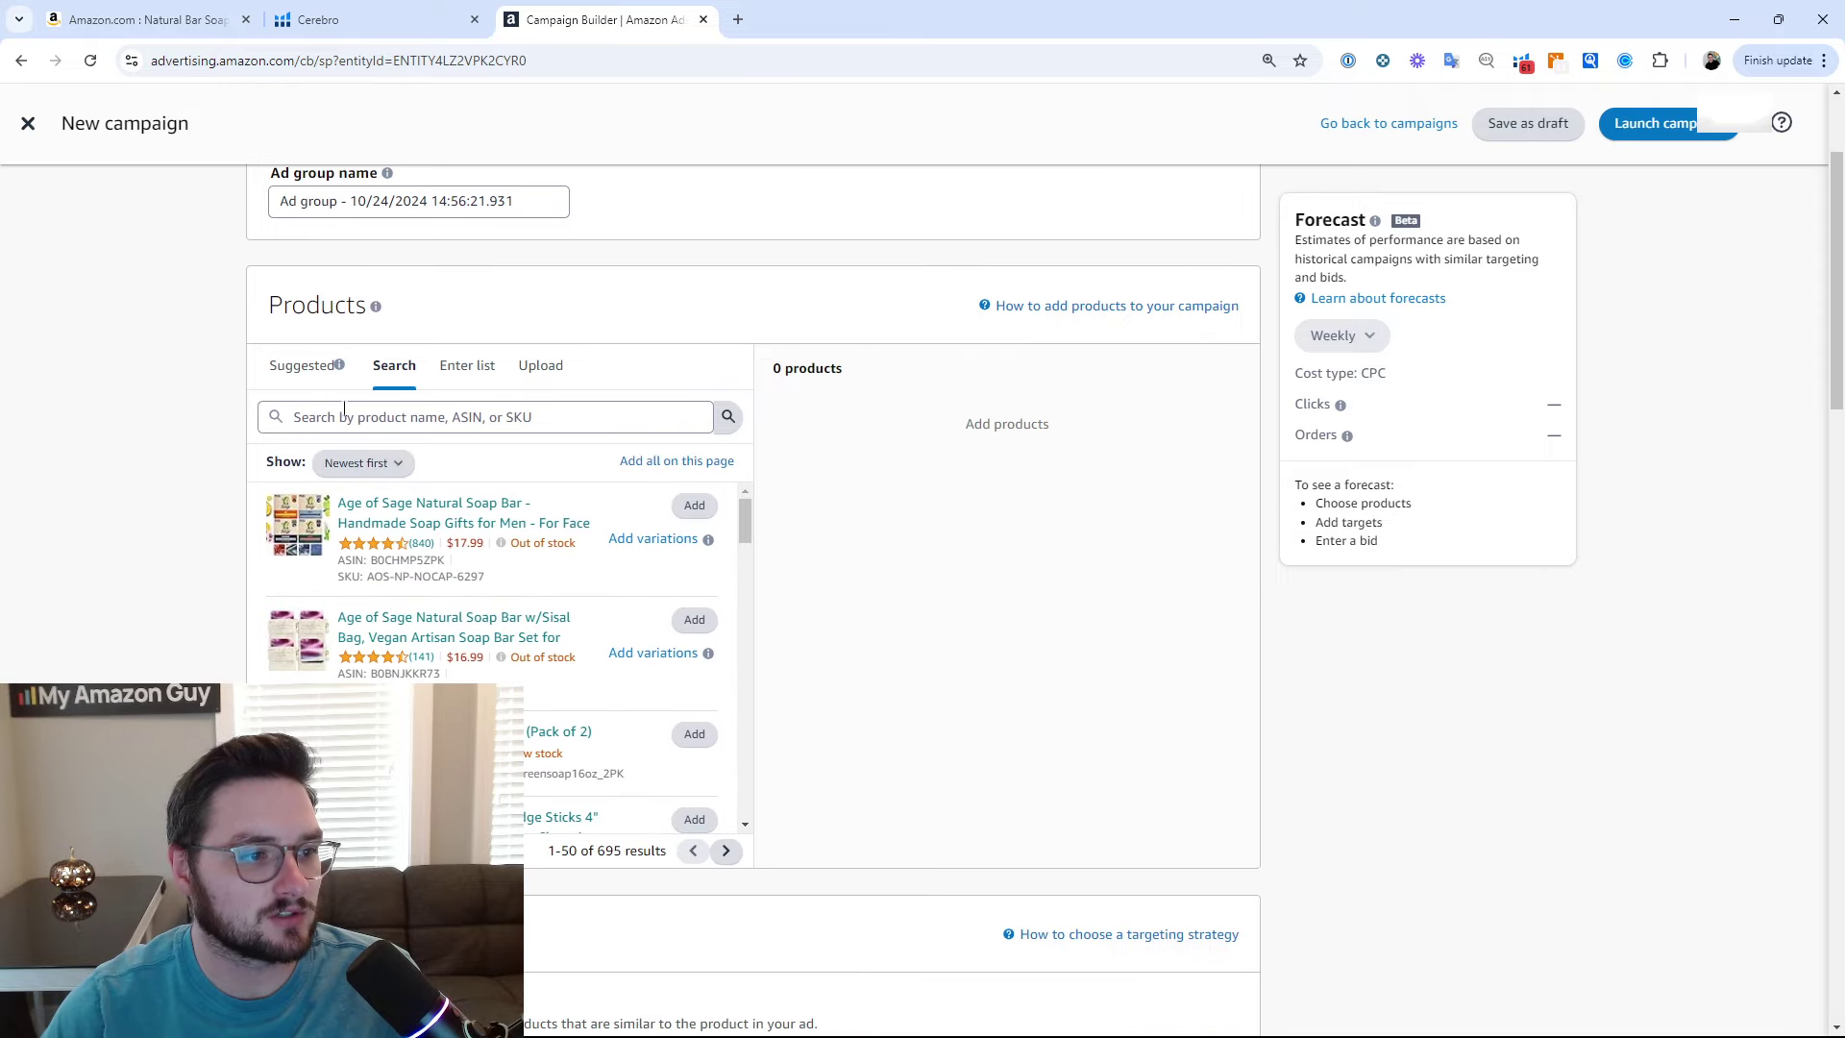
{"action": "left_click", "coordinate": [327, 19]}
{"action": "scroll", "coordinate": [301, 423], "scroll_direction": "up", "scroll_amount": 8}
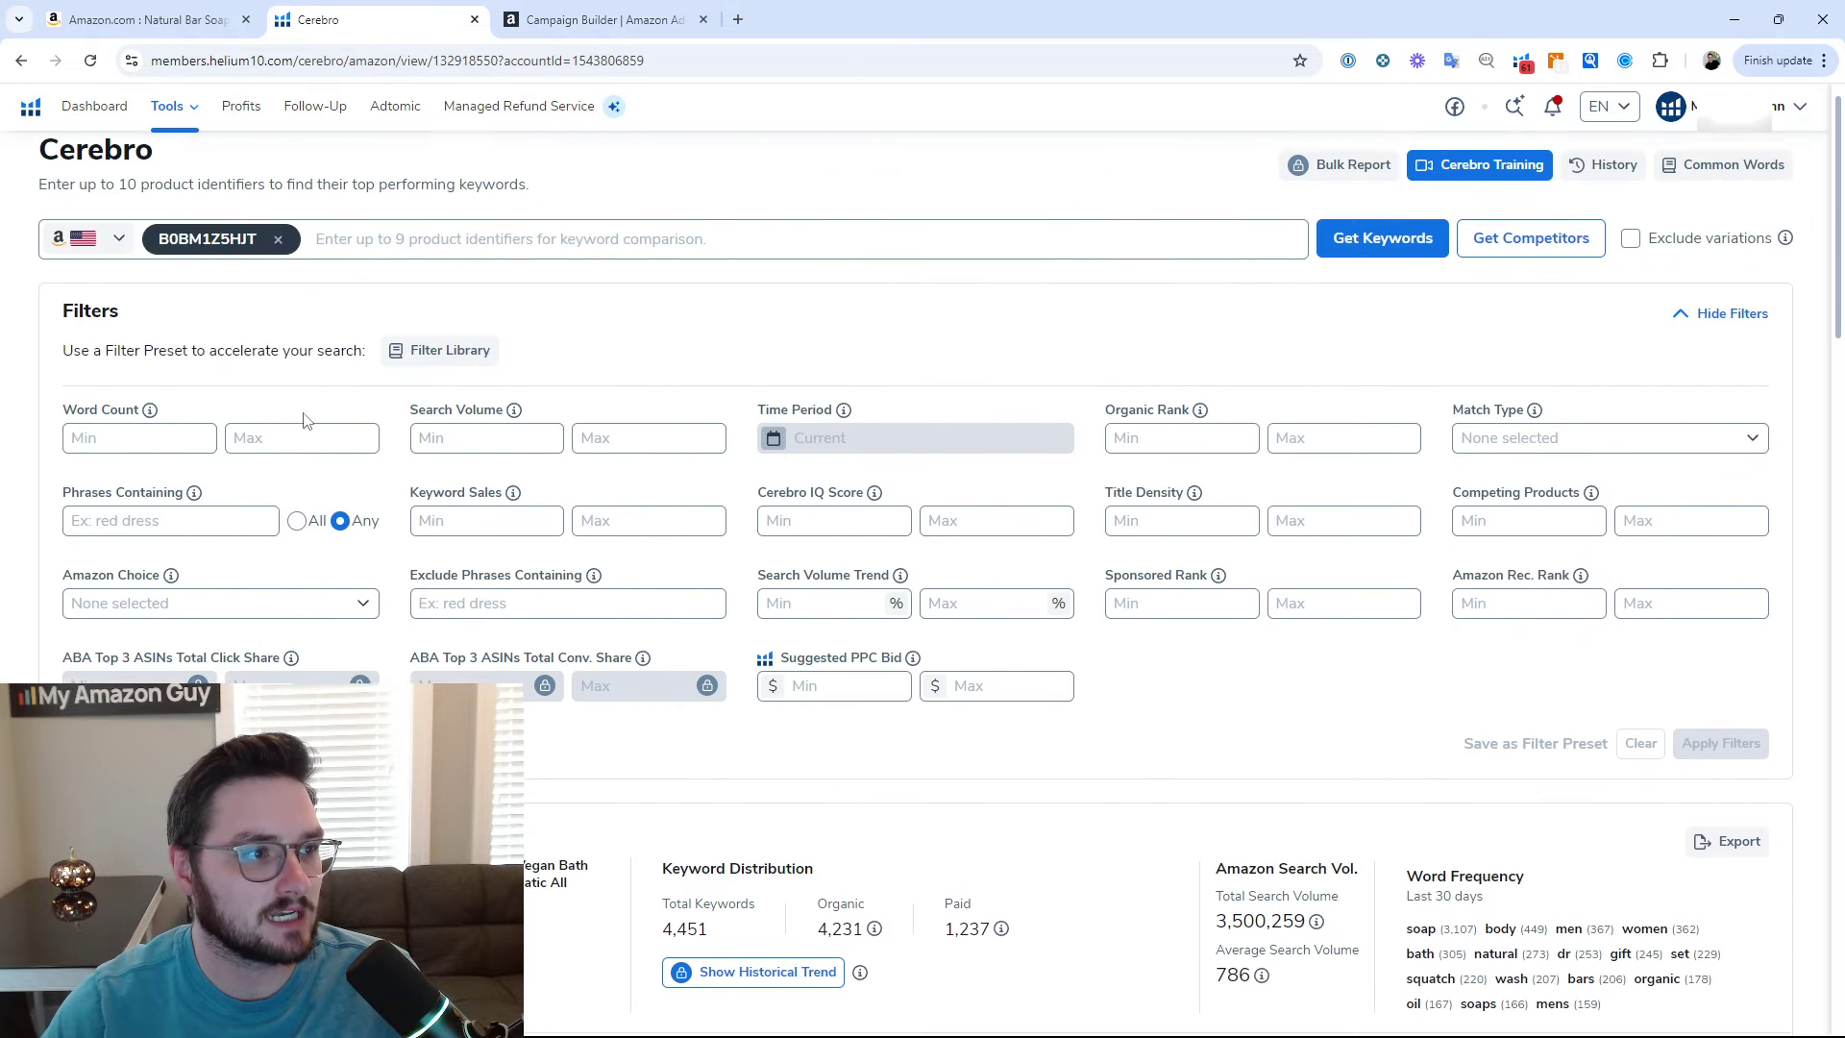
Search the campaign's products for ASIN B0BM1Z5HJT and add the soap.
{"action": "left_click", "coordinate": [103, 21]}
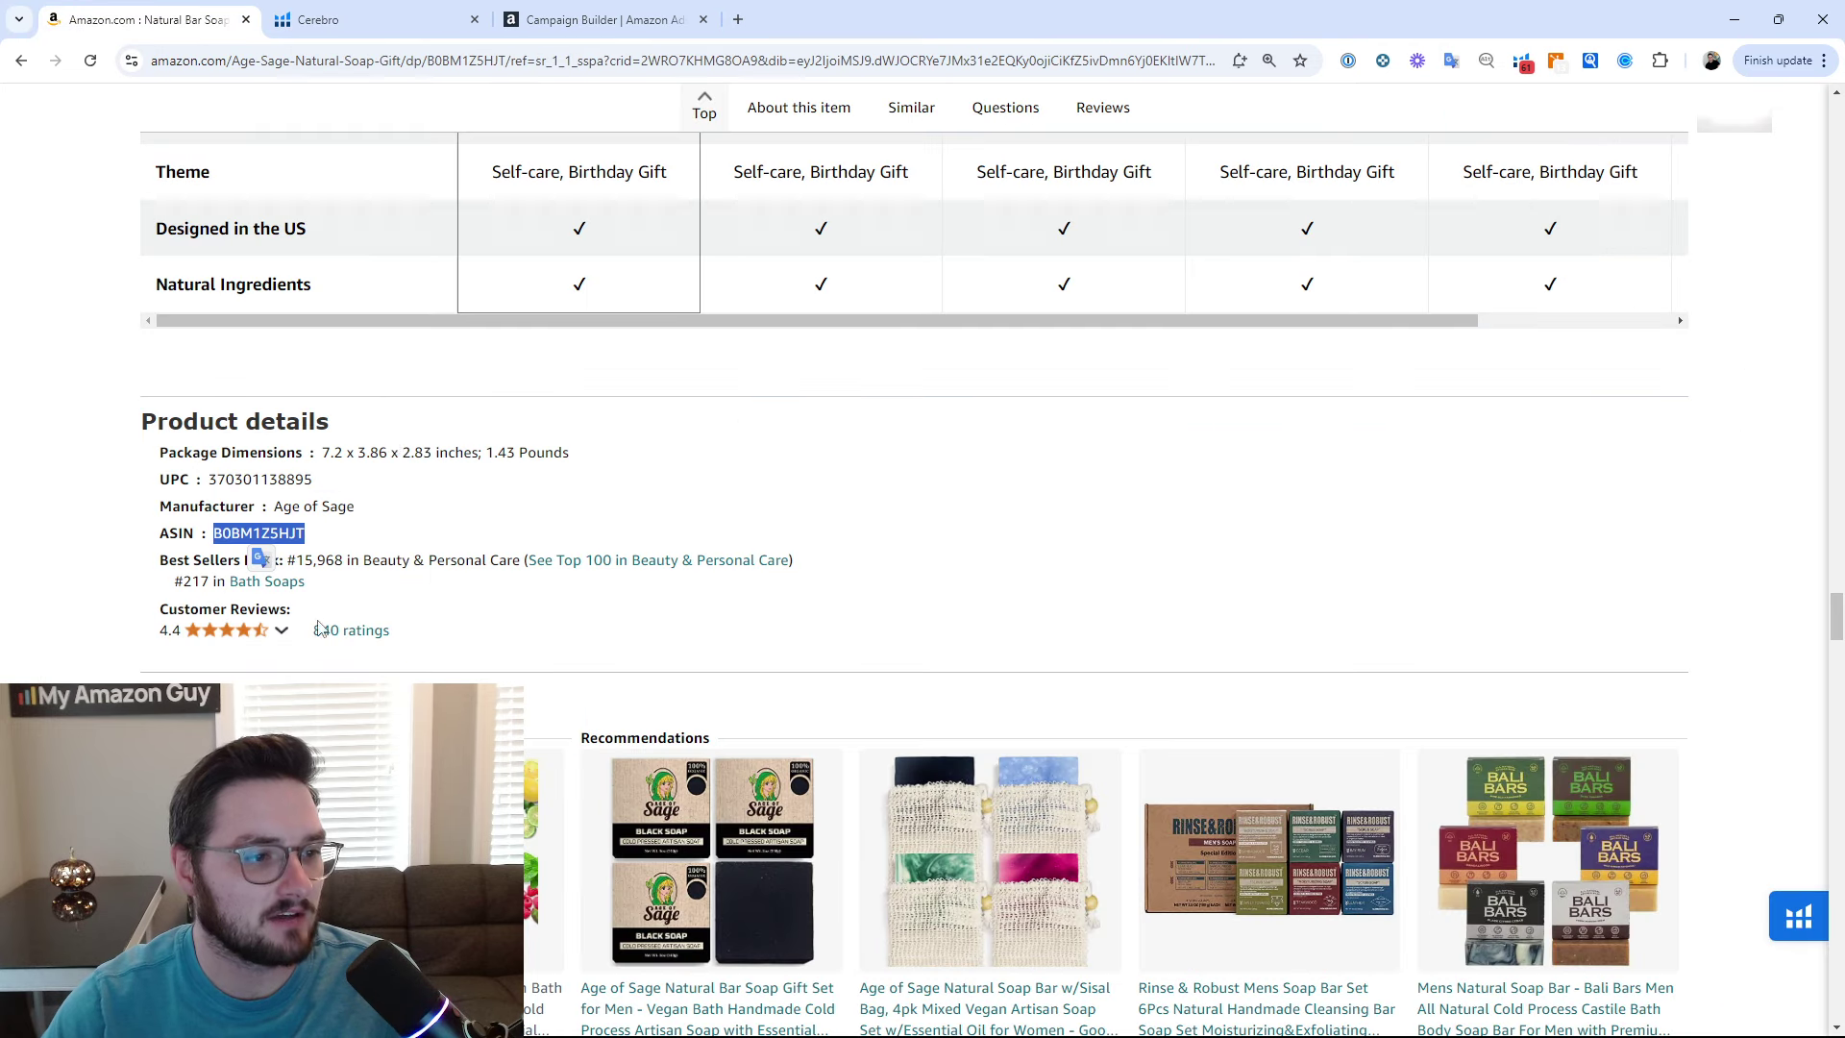
{"action": "left_click", "coordinate": [604, 10]}
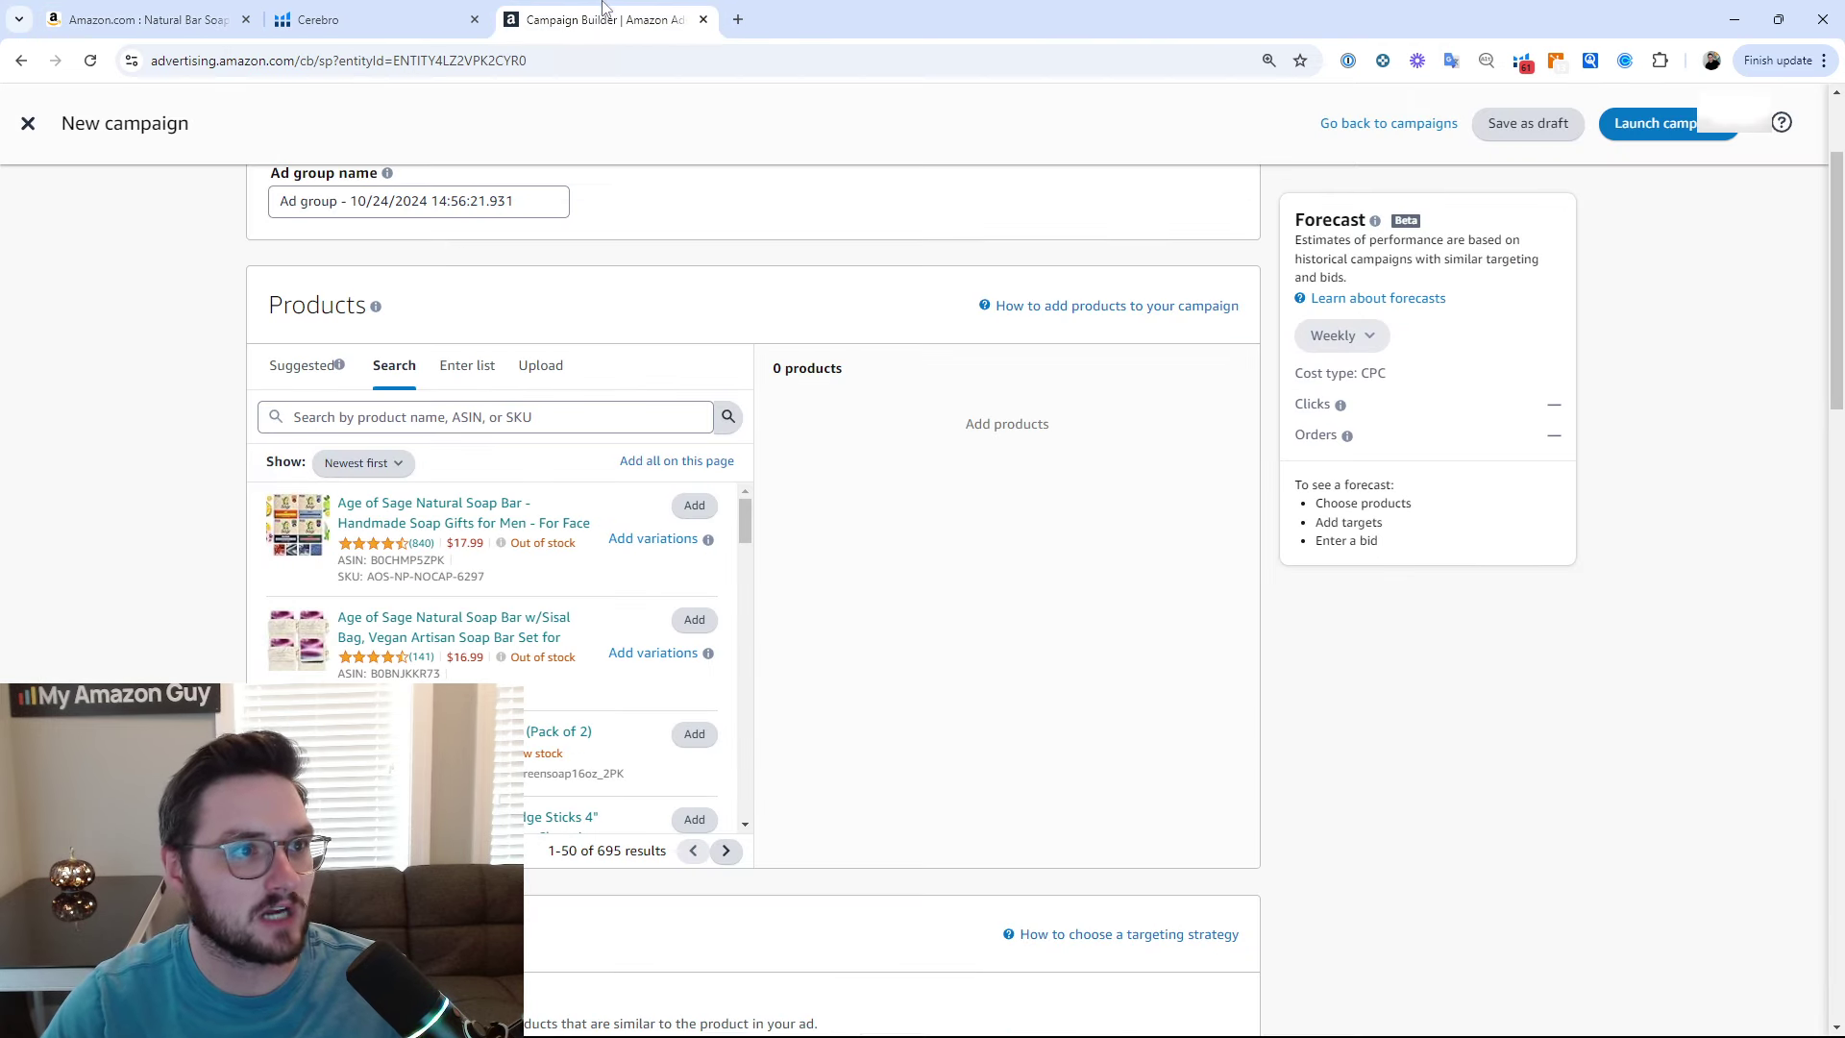
{"action": "left_click", "coordinate": [434, 415]}
{"action": "type", "text": "B0BM1Z5HJT"}
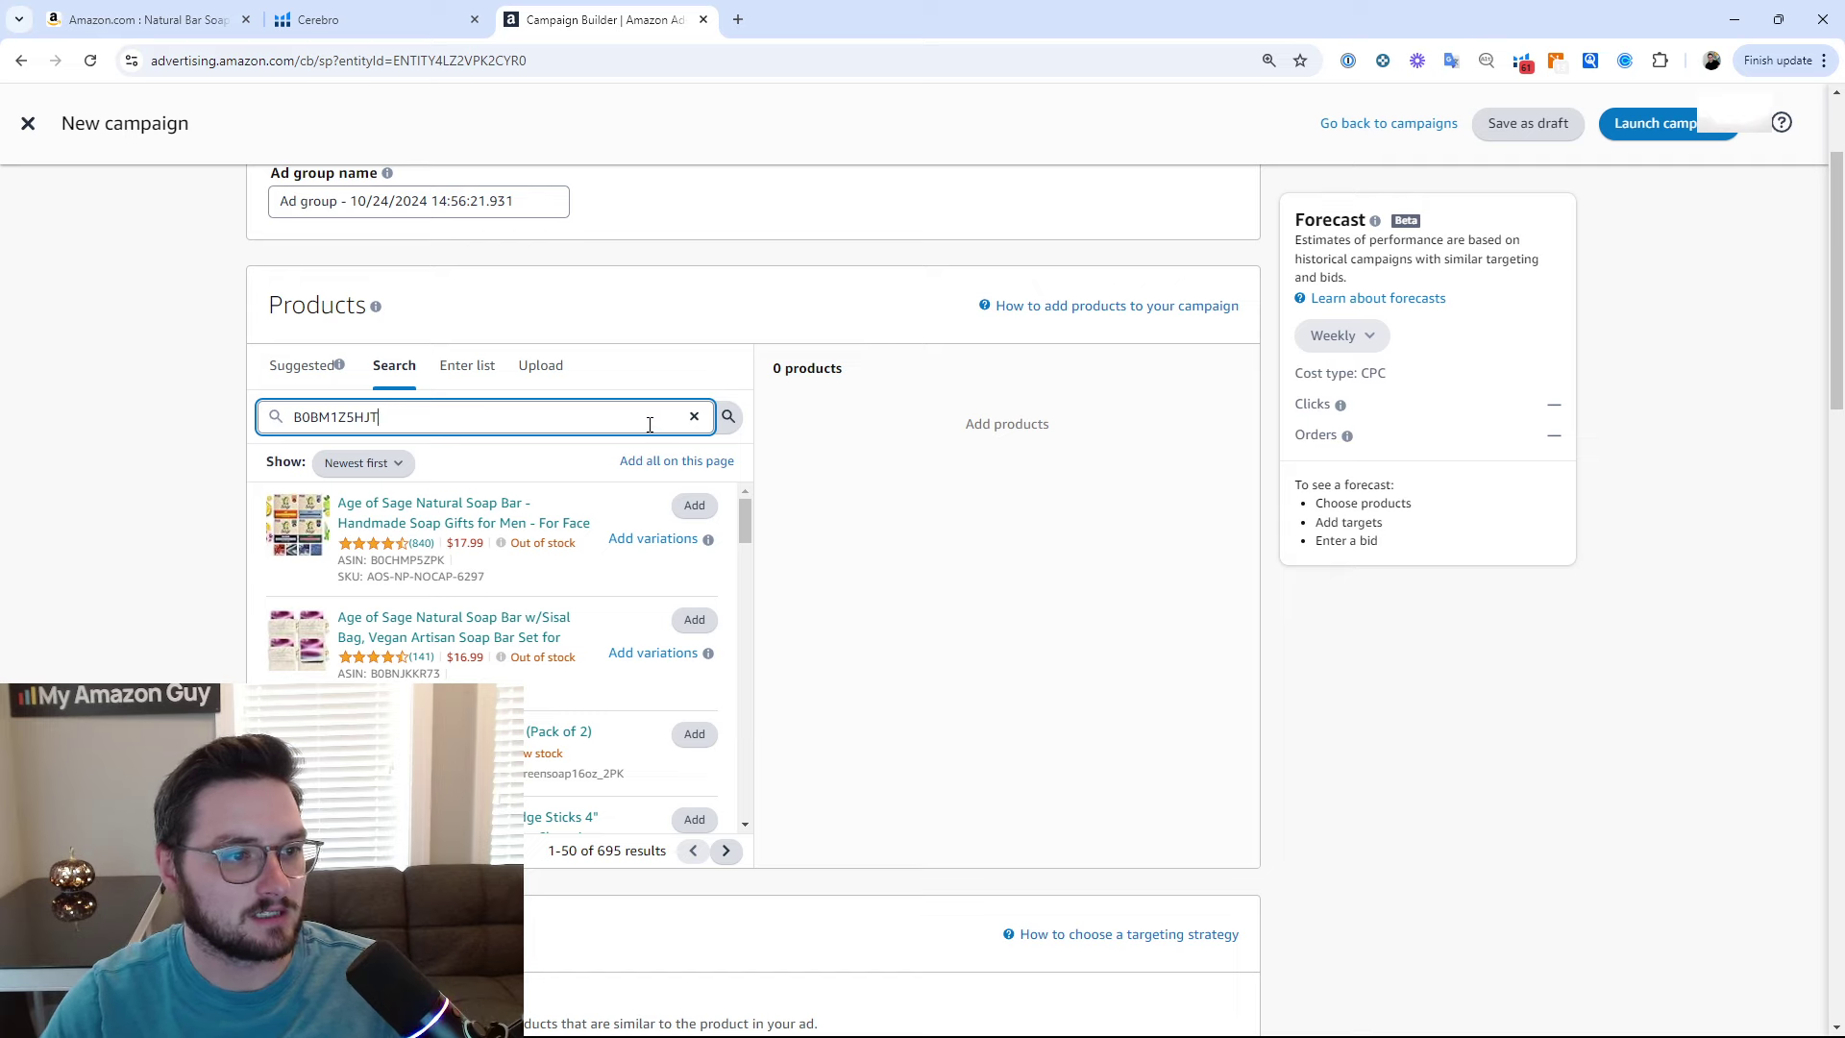
{"action": "left_click", "coordinate": [728, 416]}
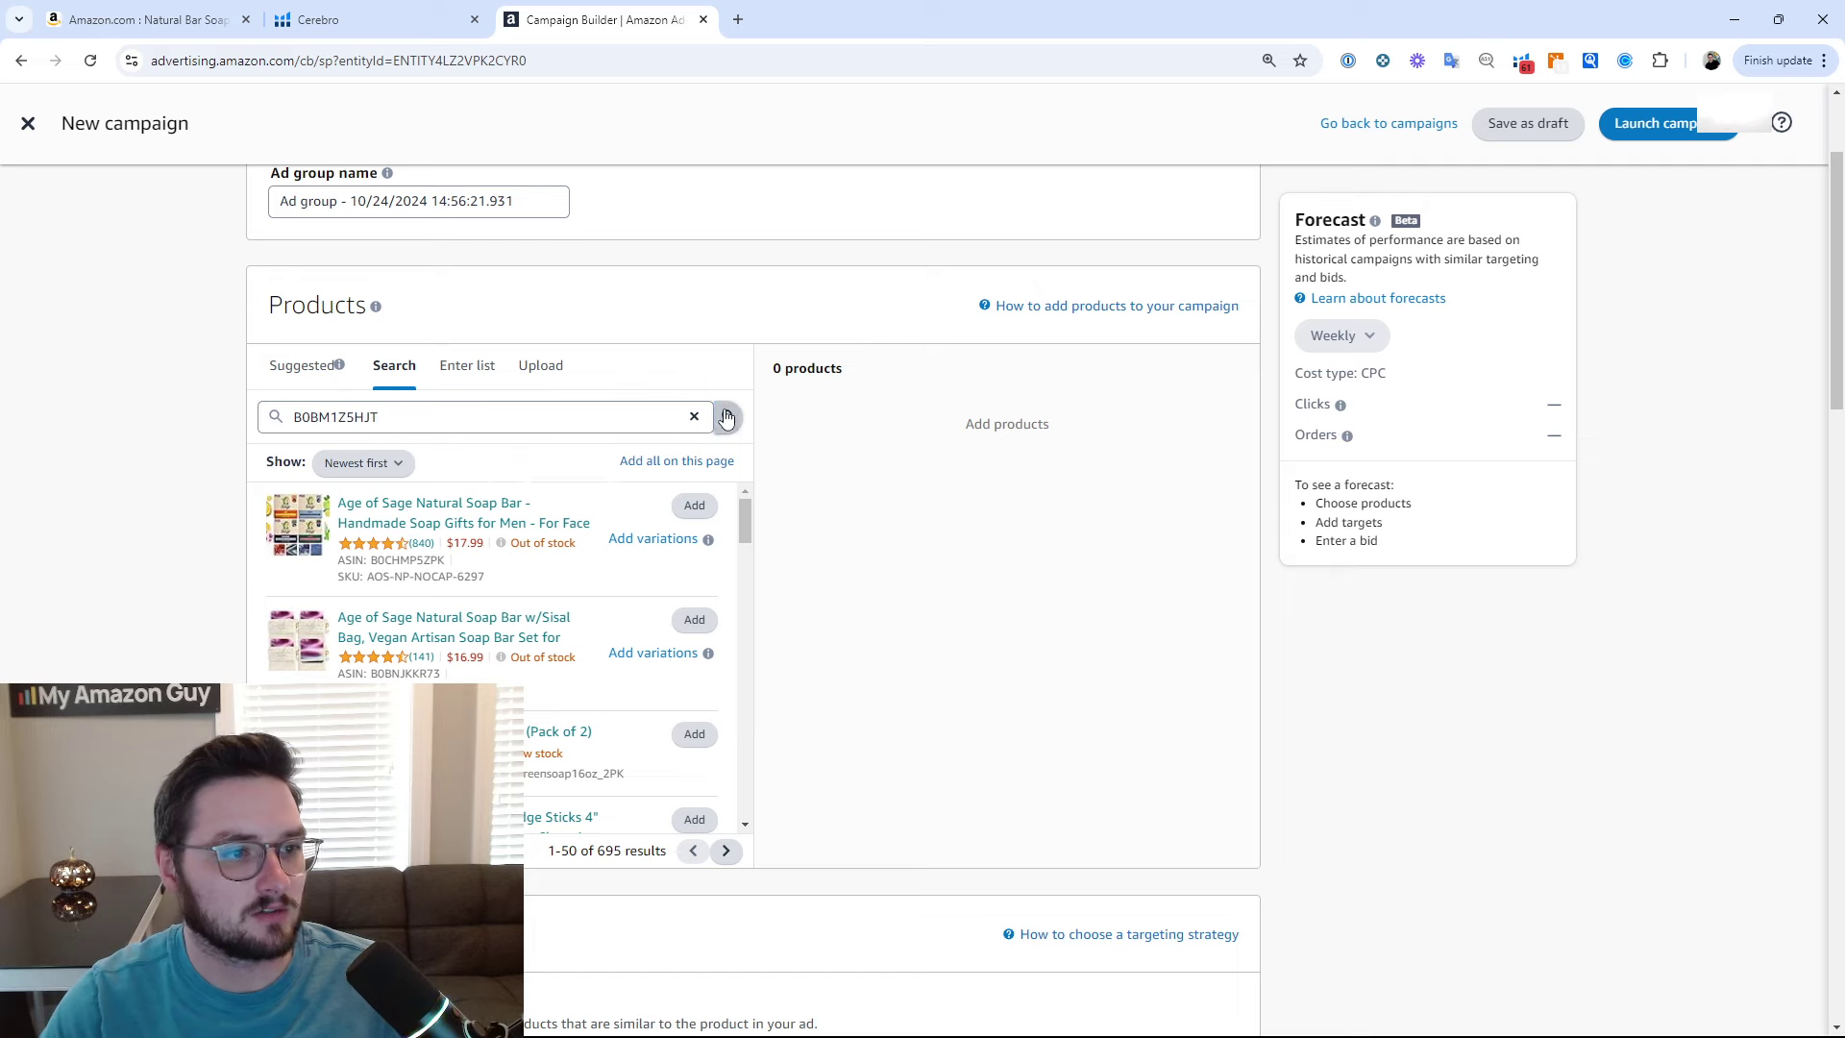
{"action": "left_click", "coordinate": [704, 505]}
Set the campaign to manual targeting and use the Enter list keyword box.
{"action": "scroll", "coordinate": [812, 668], "scroll_direction": "down", "scroll_amount": 8}
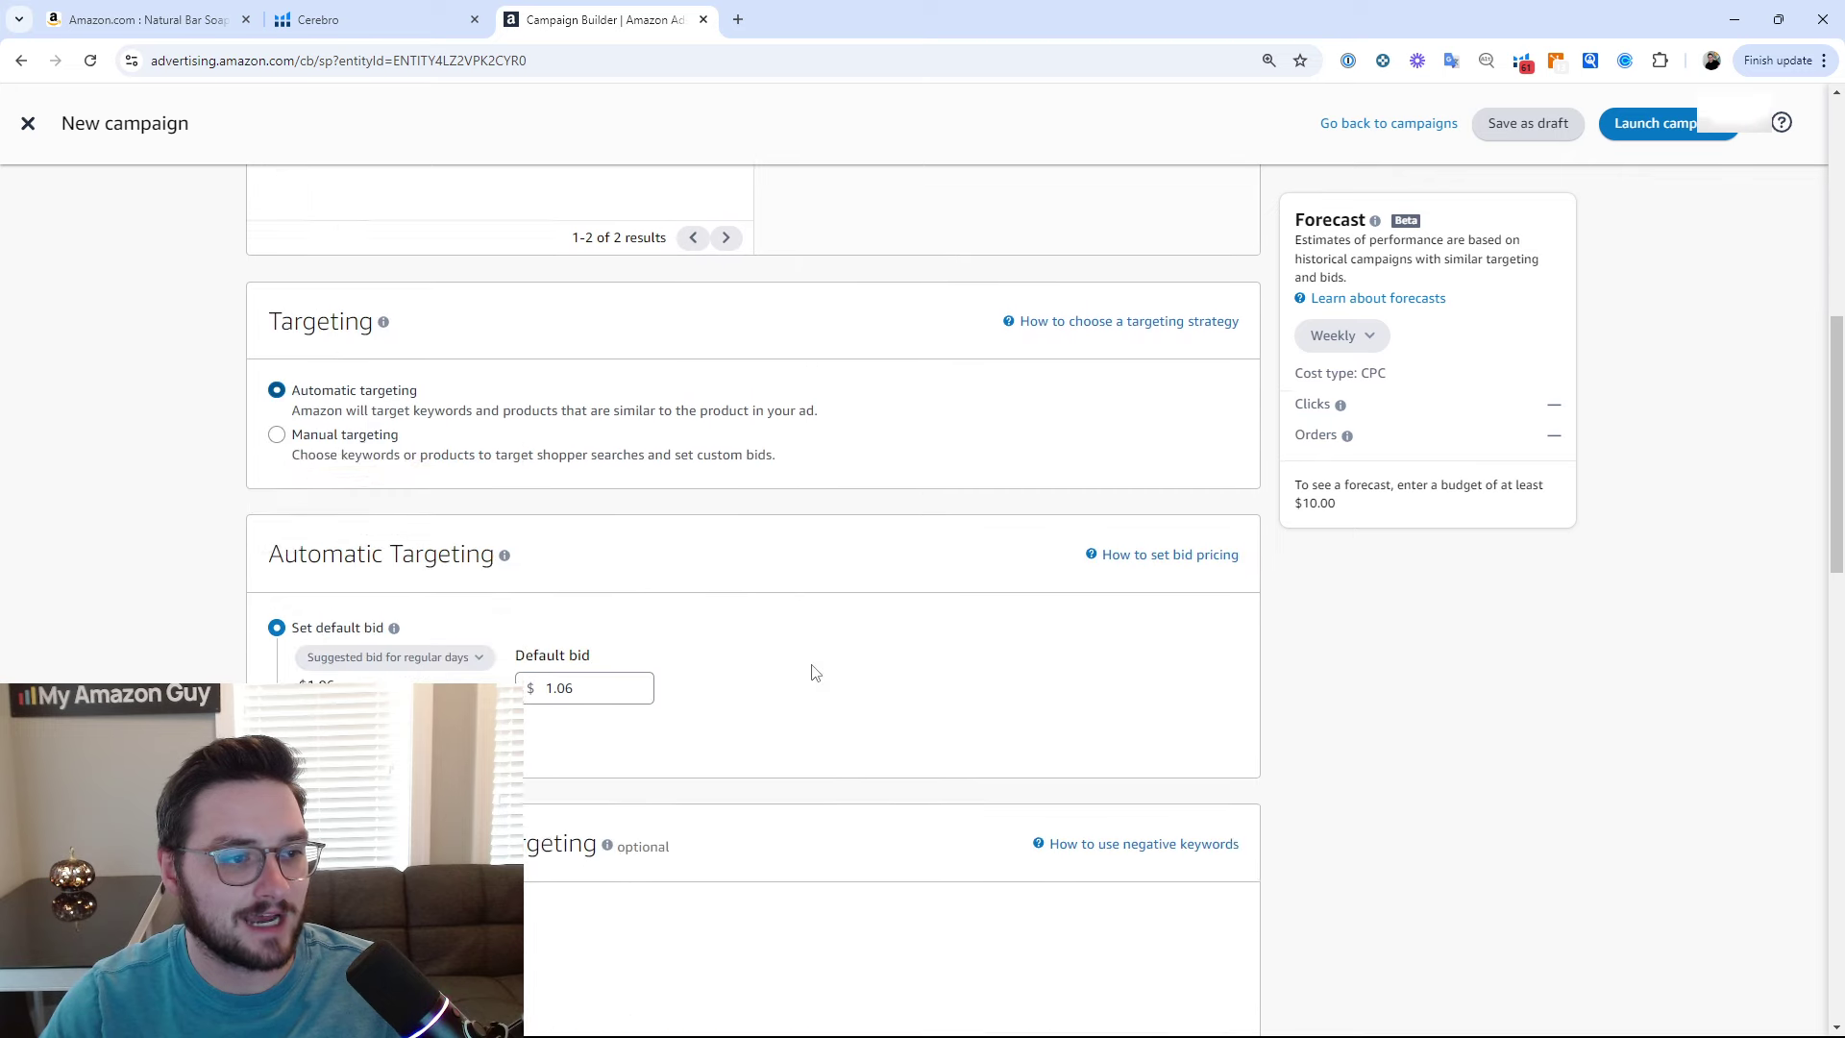
{"action": "left_click", "coordinate": [319, 299]}
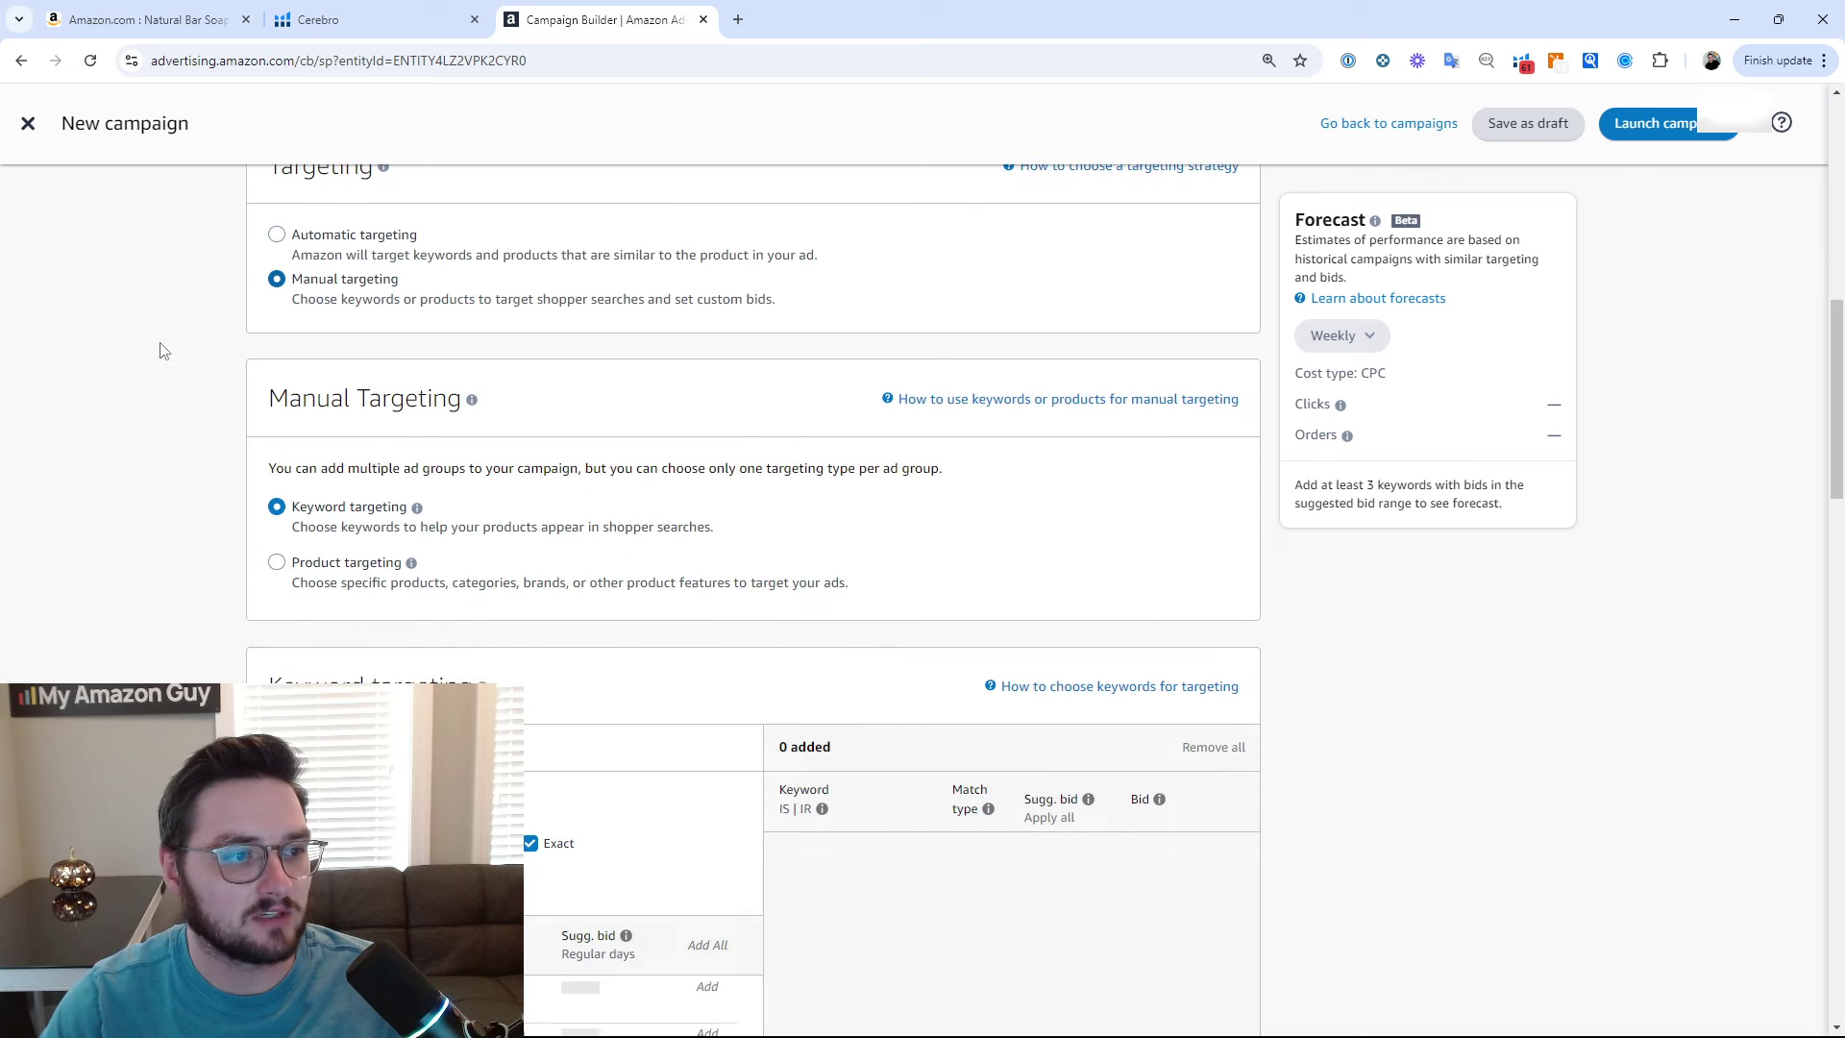
{"action": "scroll", "coordinate": [154, 634], "scroll_direction": "down", "scroll_amount": 3}
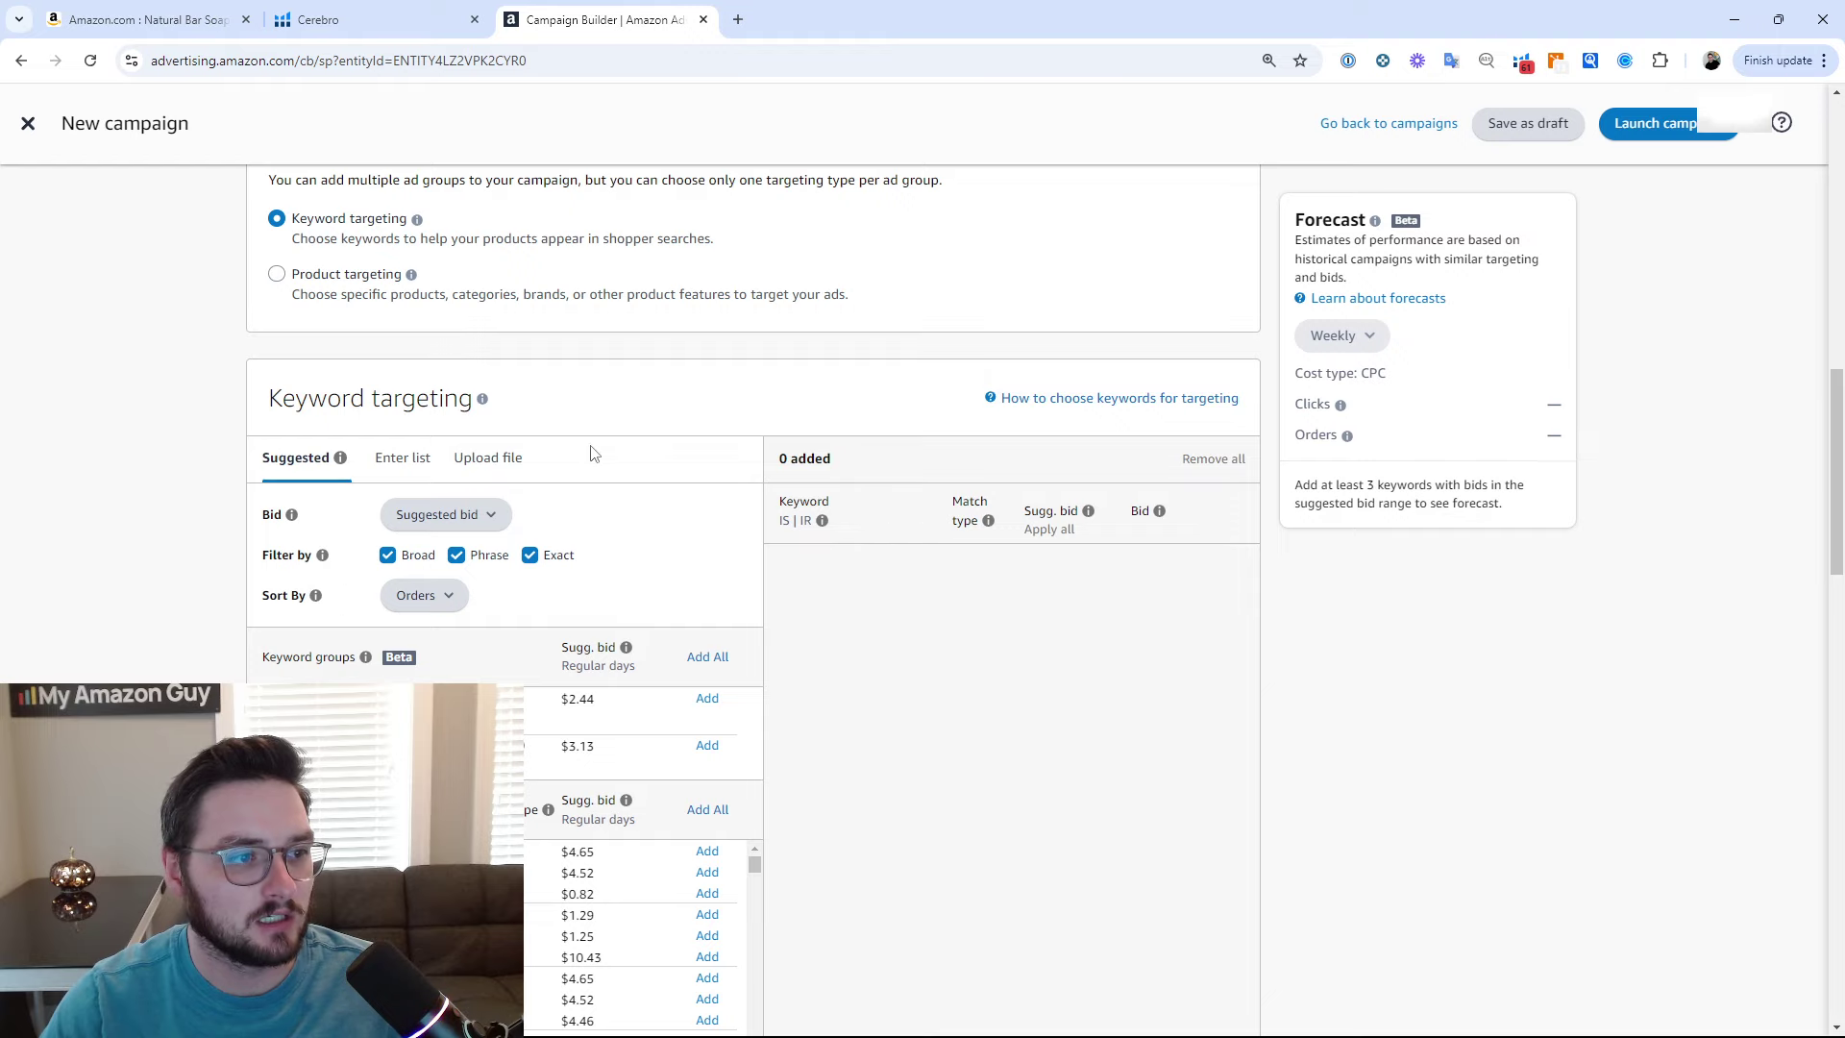
{"action": "left_click", "coordinate": [403, 459]}
{"action": "left_click", "coordinate": [456, 620]}
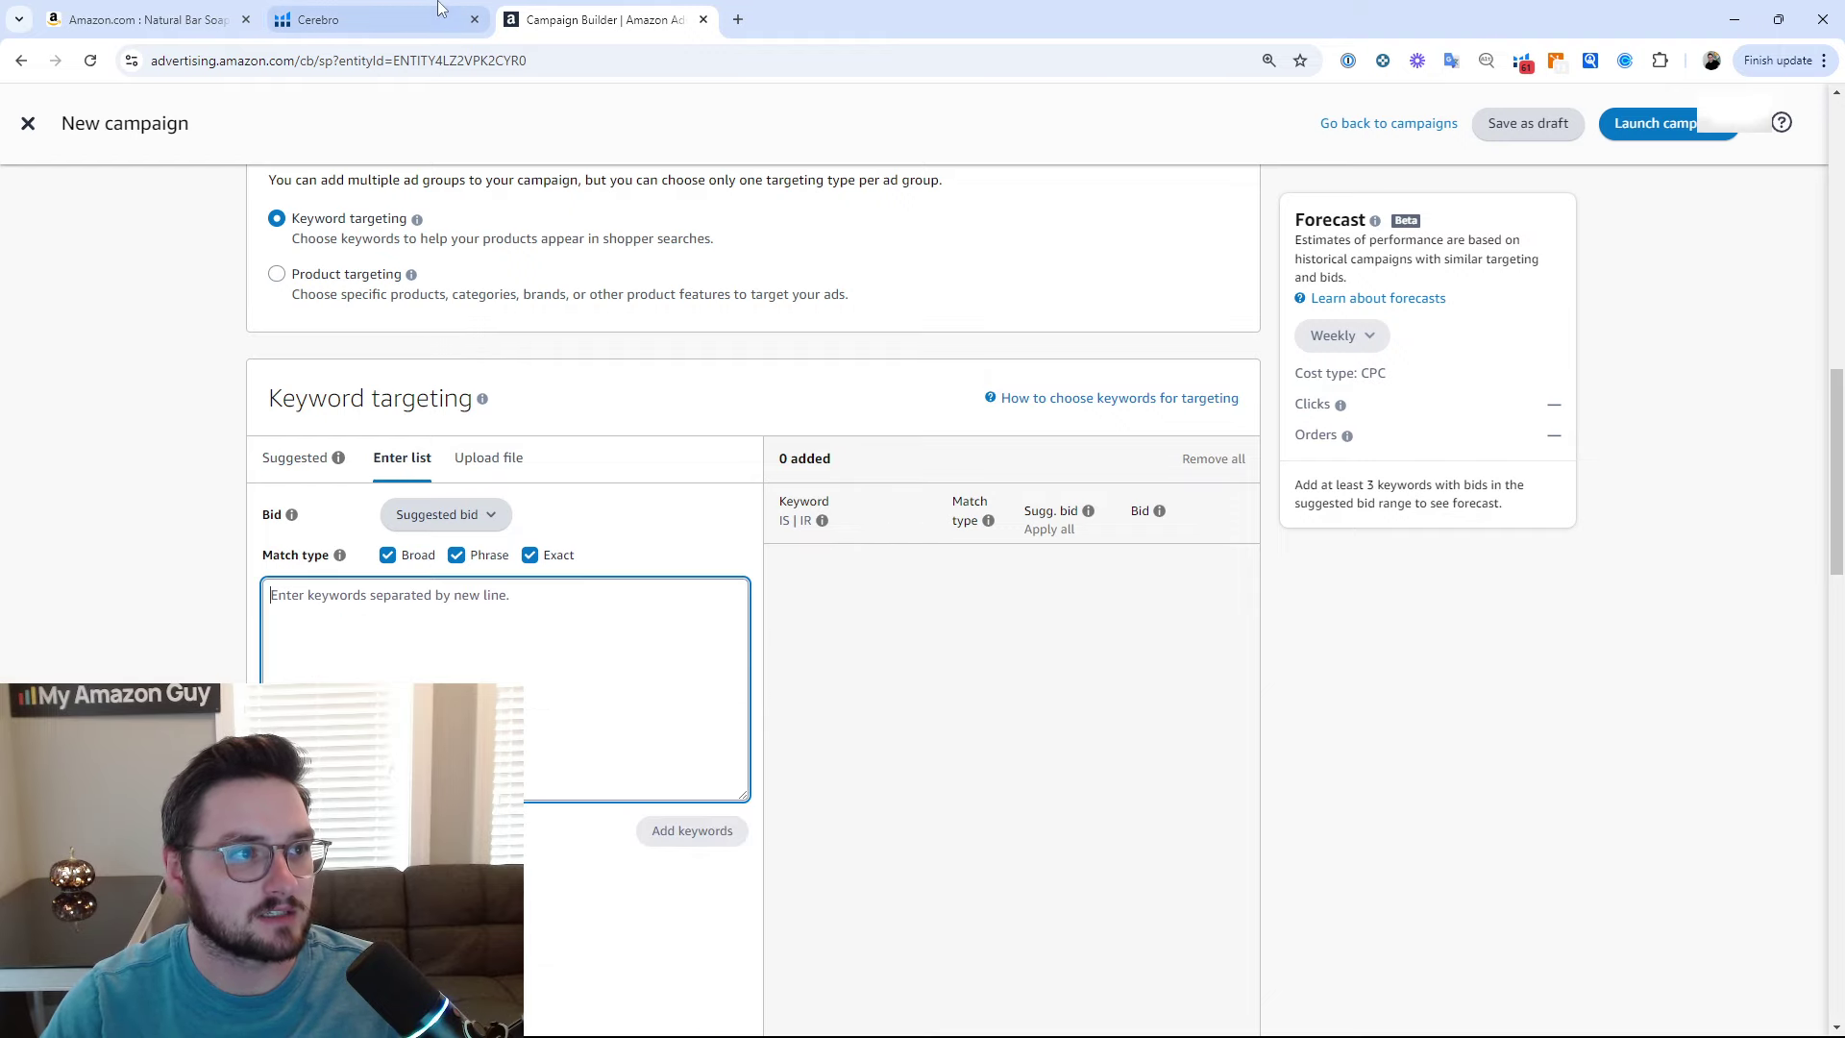
Add 'cold process soap' from Cerebro as Broad, Phrase and Exact keywords at $0.69, $0.64, $0.53.
{"action": "left_click", "coordinate": [317, 19]}
{"action": "scroll", "coordinate": [923, 576], "scroll_direction": "down", "scroll_amount": 10}
{"action": "triple_click", "coordinate": [207, 469]}
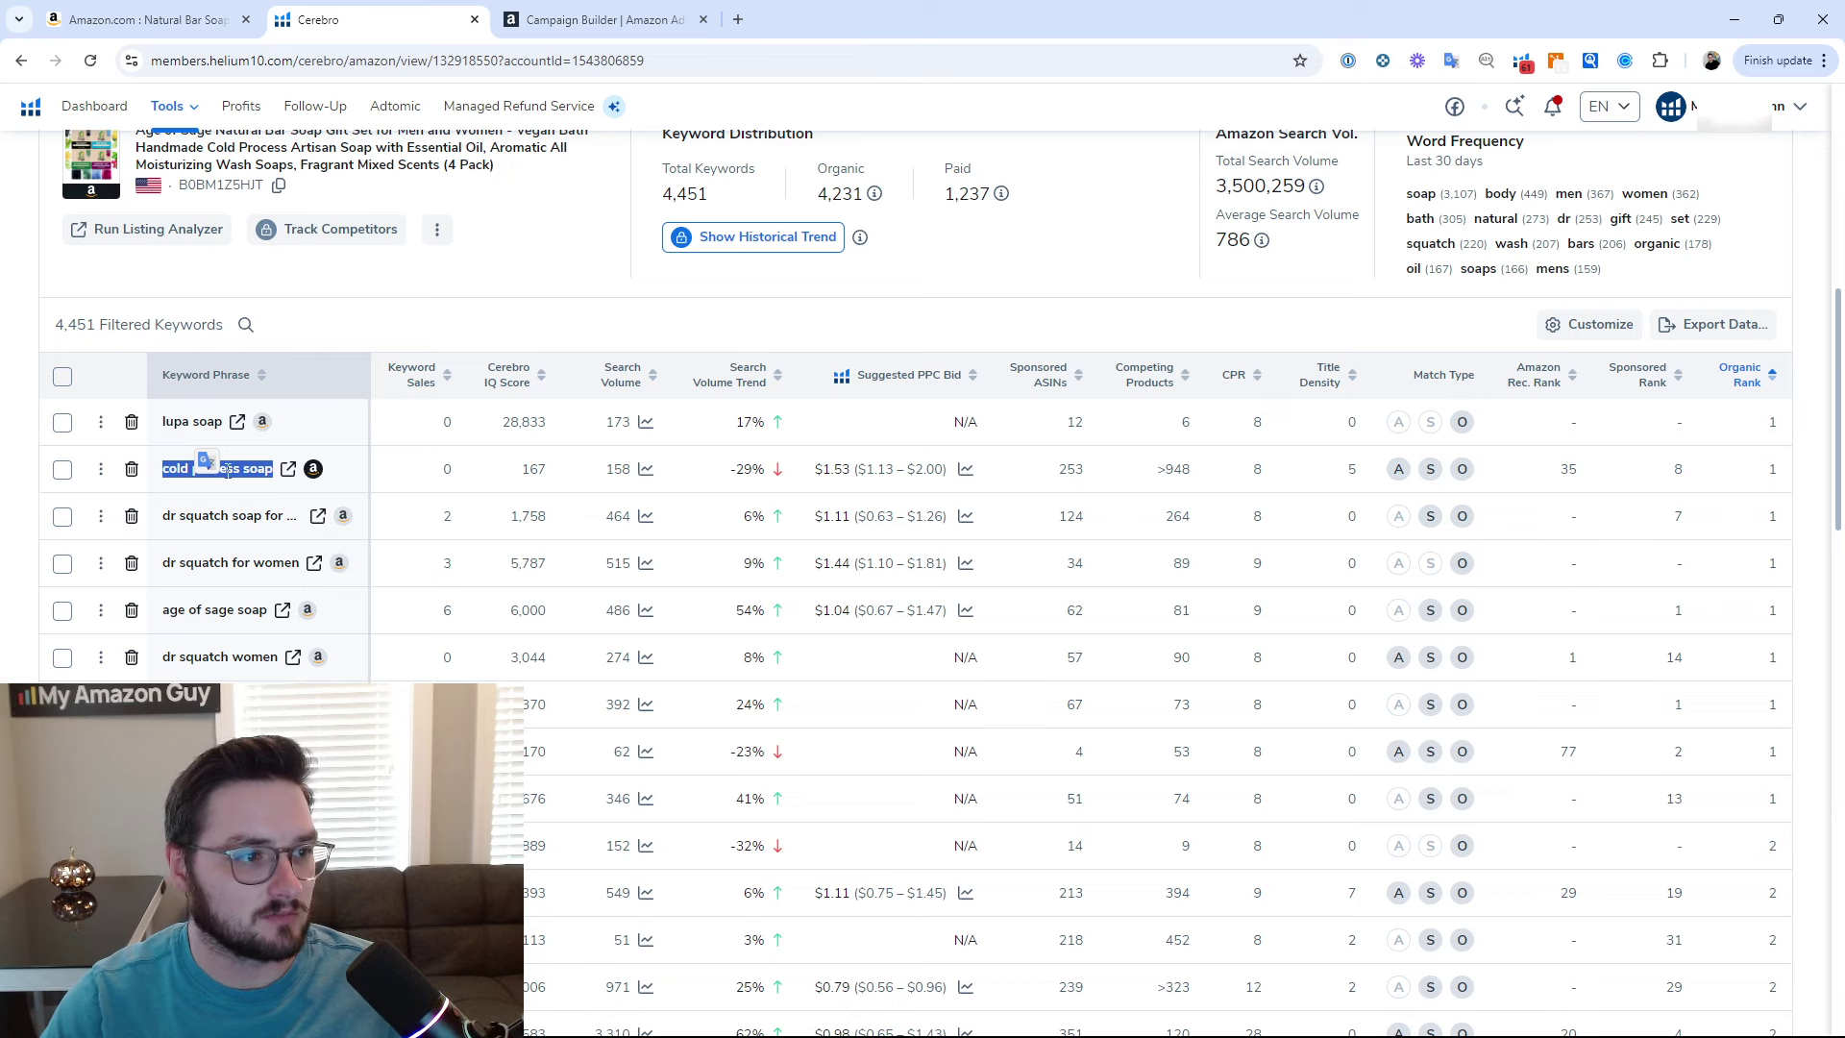
{"action": "mouse_move", "coordinate": [227, 468]}
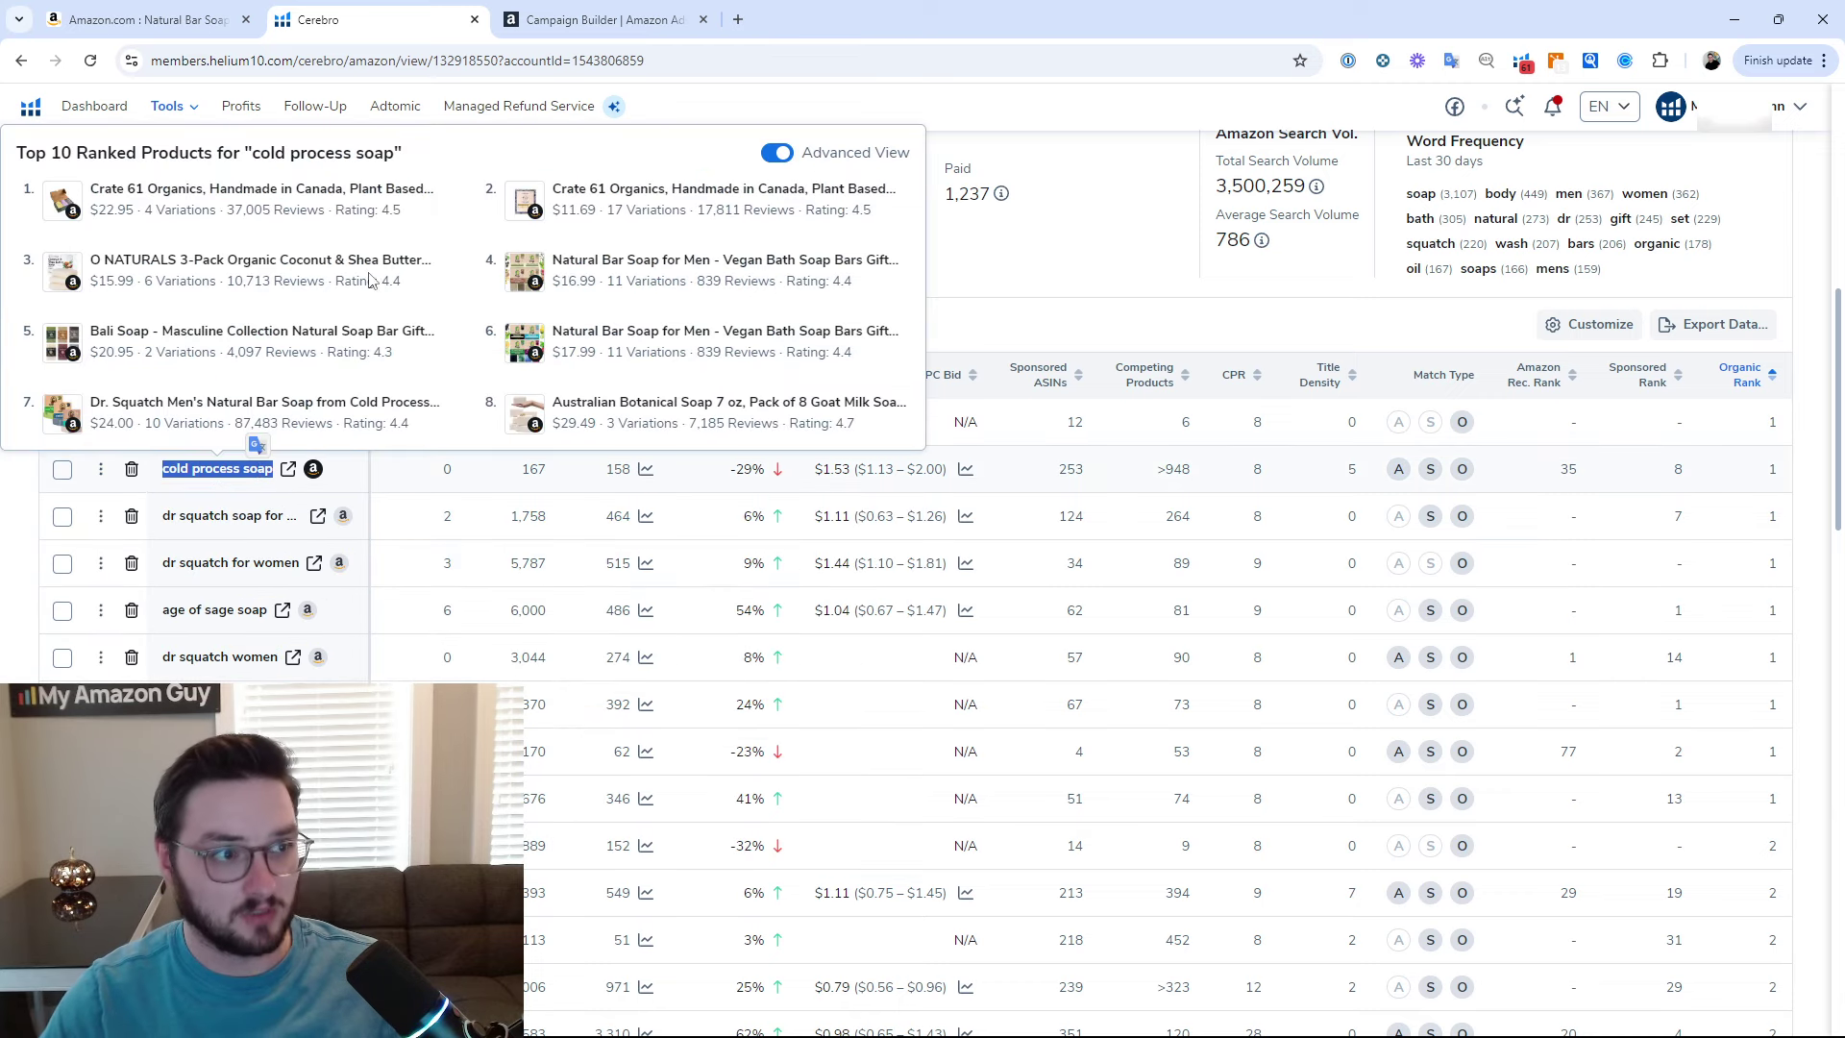
{"action": "key", "text": "ctrl+c"}
{"action": "left_click", "coordinate": [605, 19]}
{"action": "key", "text": "ctrl+v"}
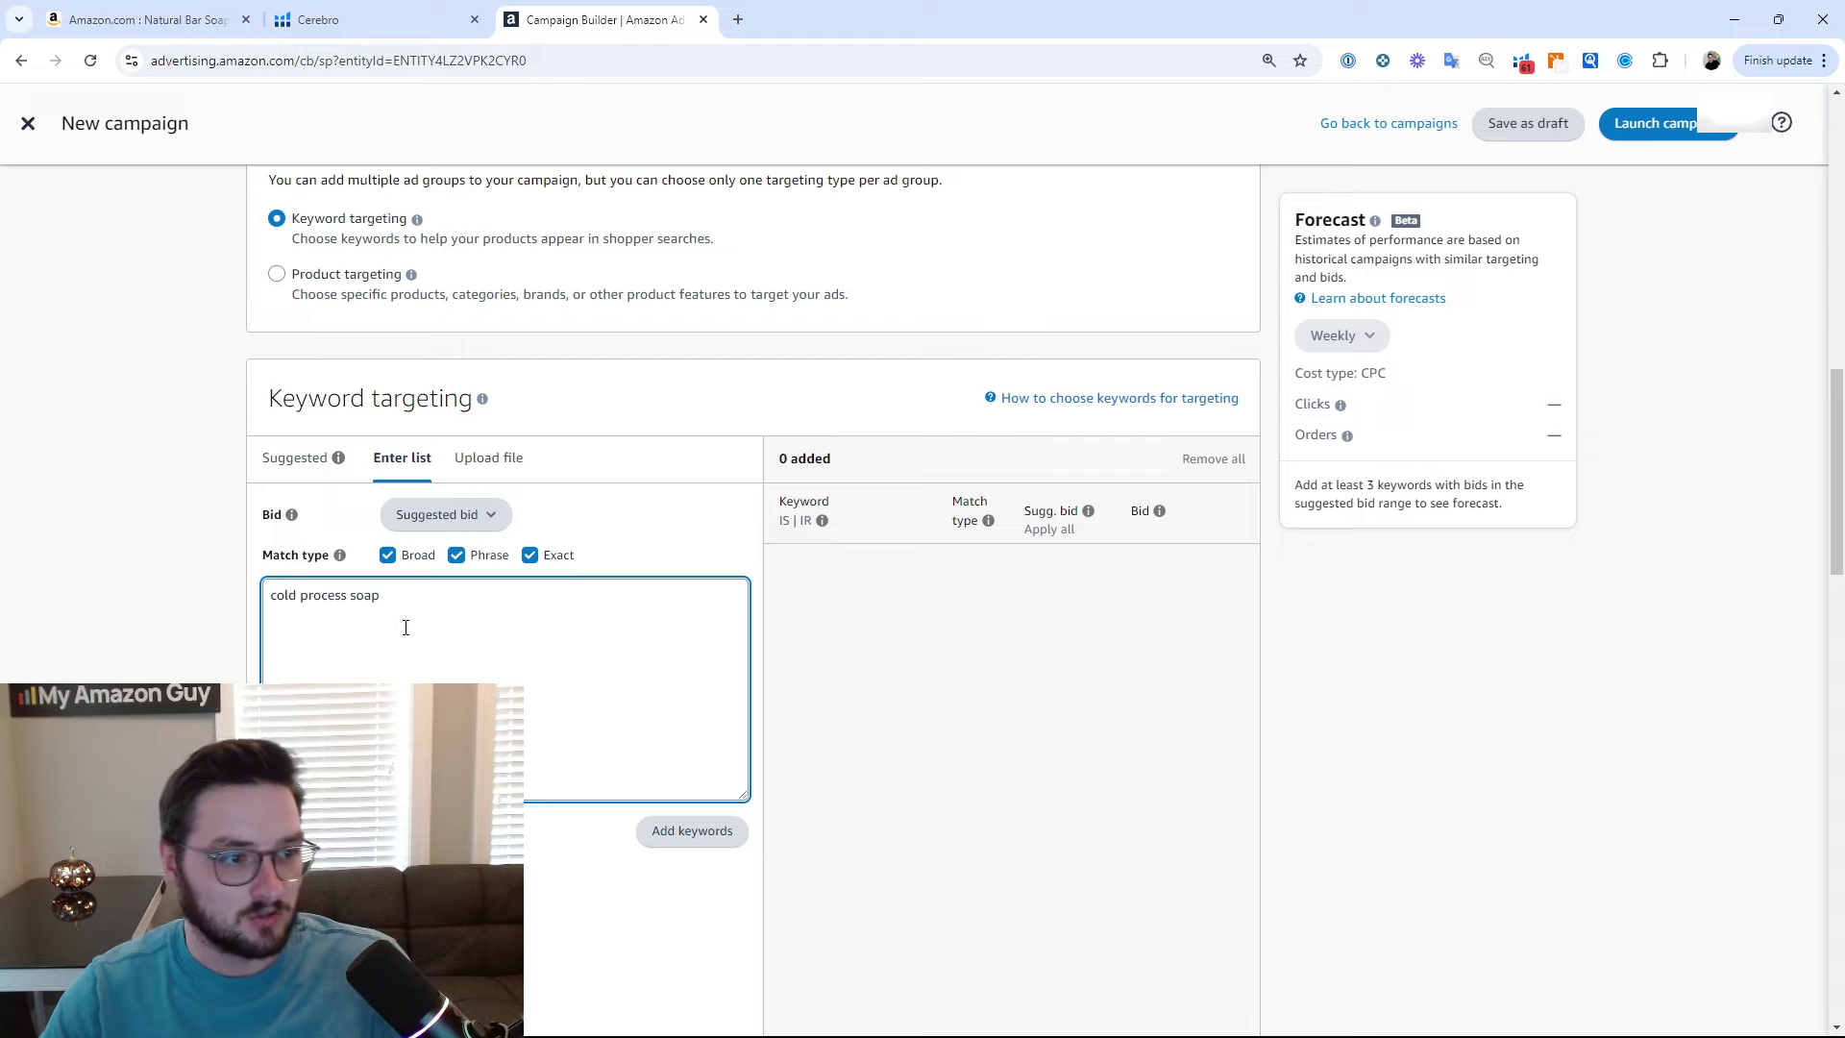
{"action": "key", "text": "Return"}
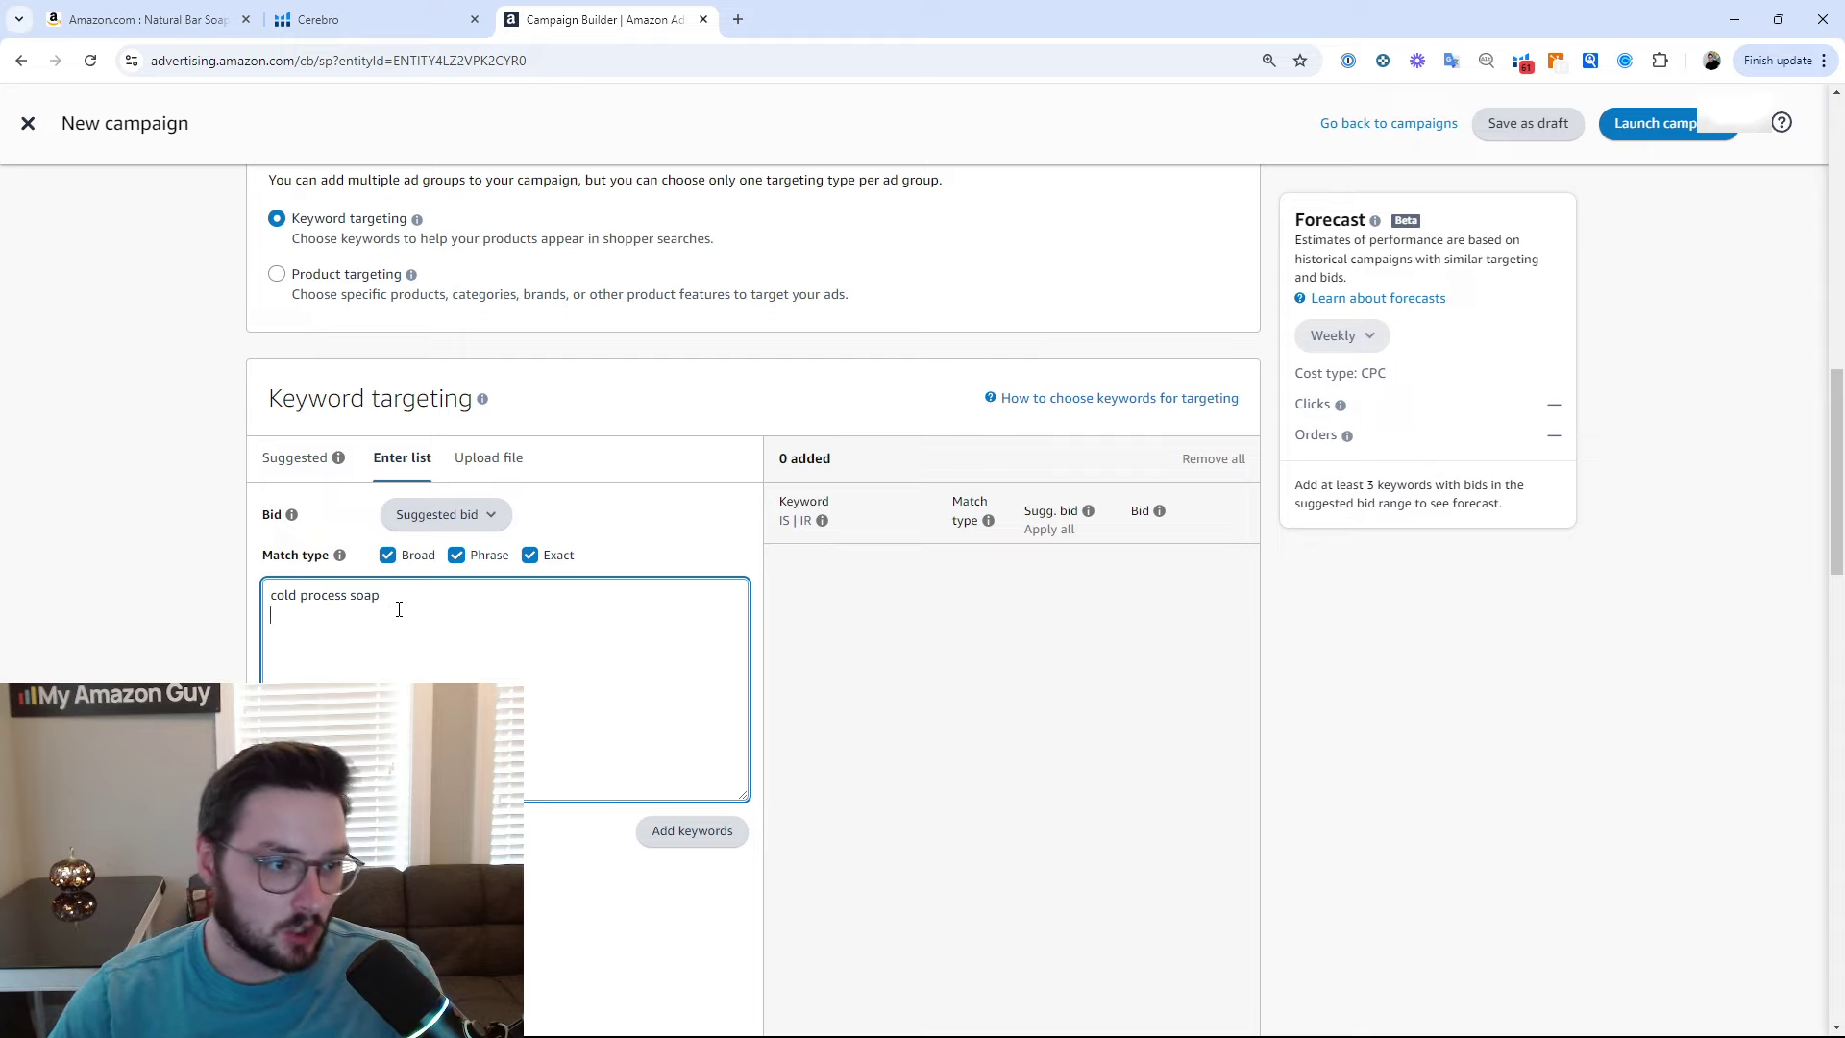
{"action": "left_click", "coordinate": [661, 832]}
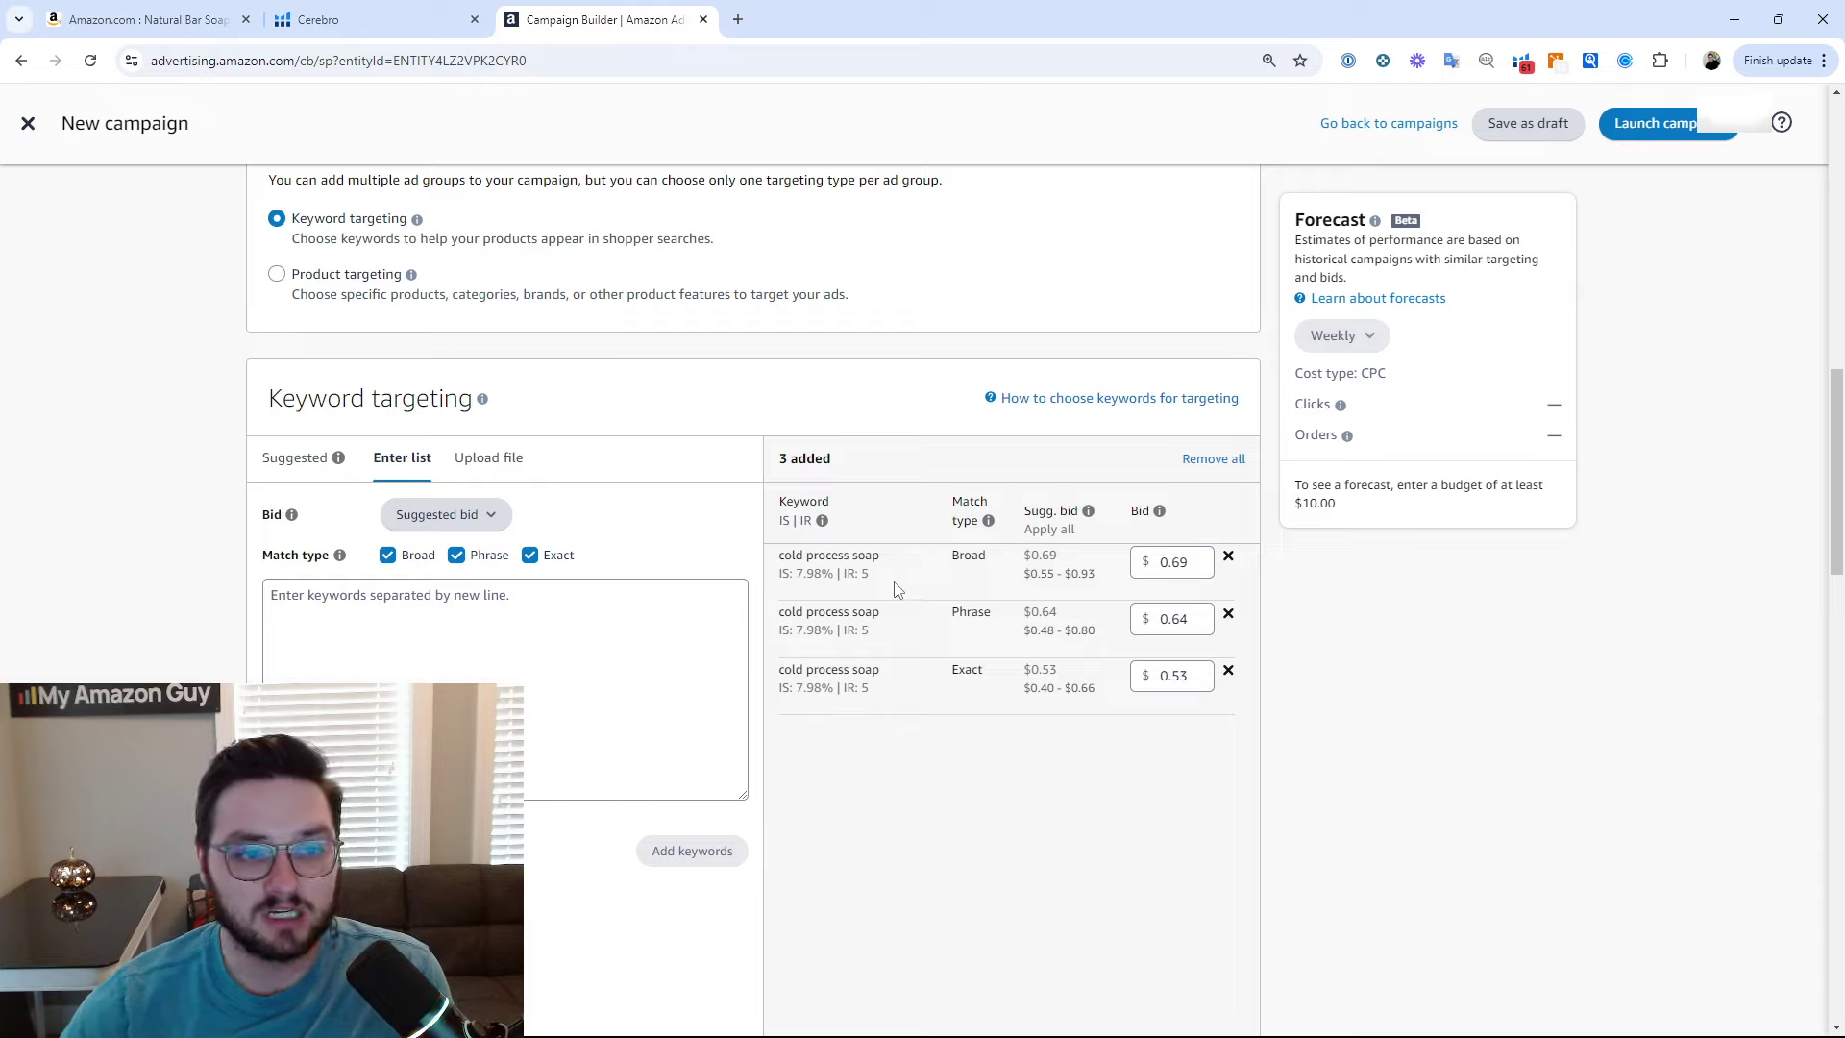
Review the IS/IR values of the Broad, Phrase and Exact cold process soap rows.
{"action": "left_click_drag", "start_coordinate": [930, 568], "coordinate": [989, 567]}
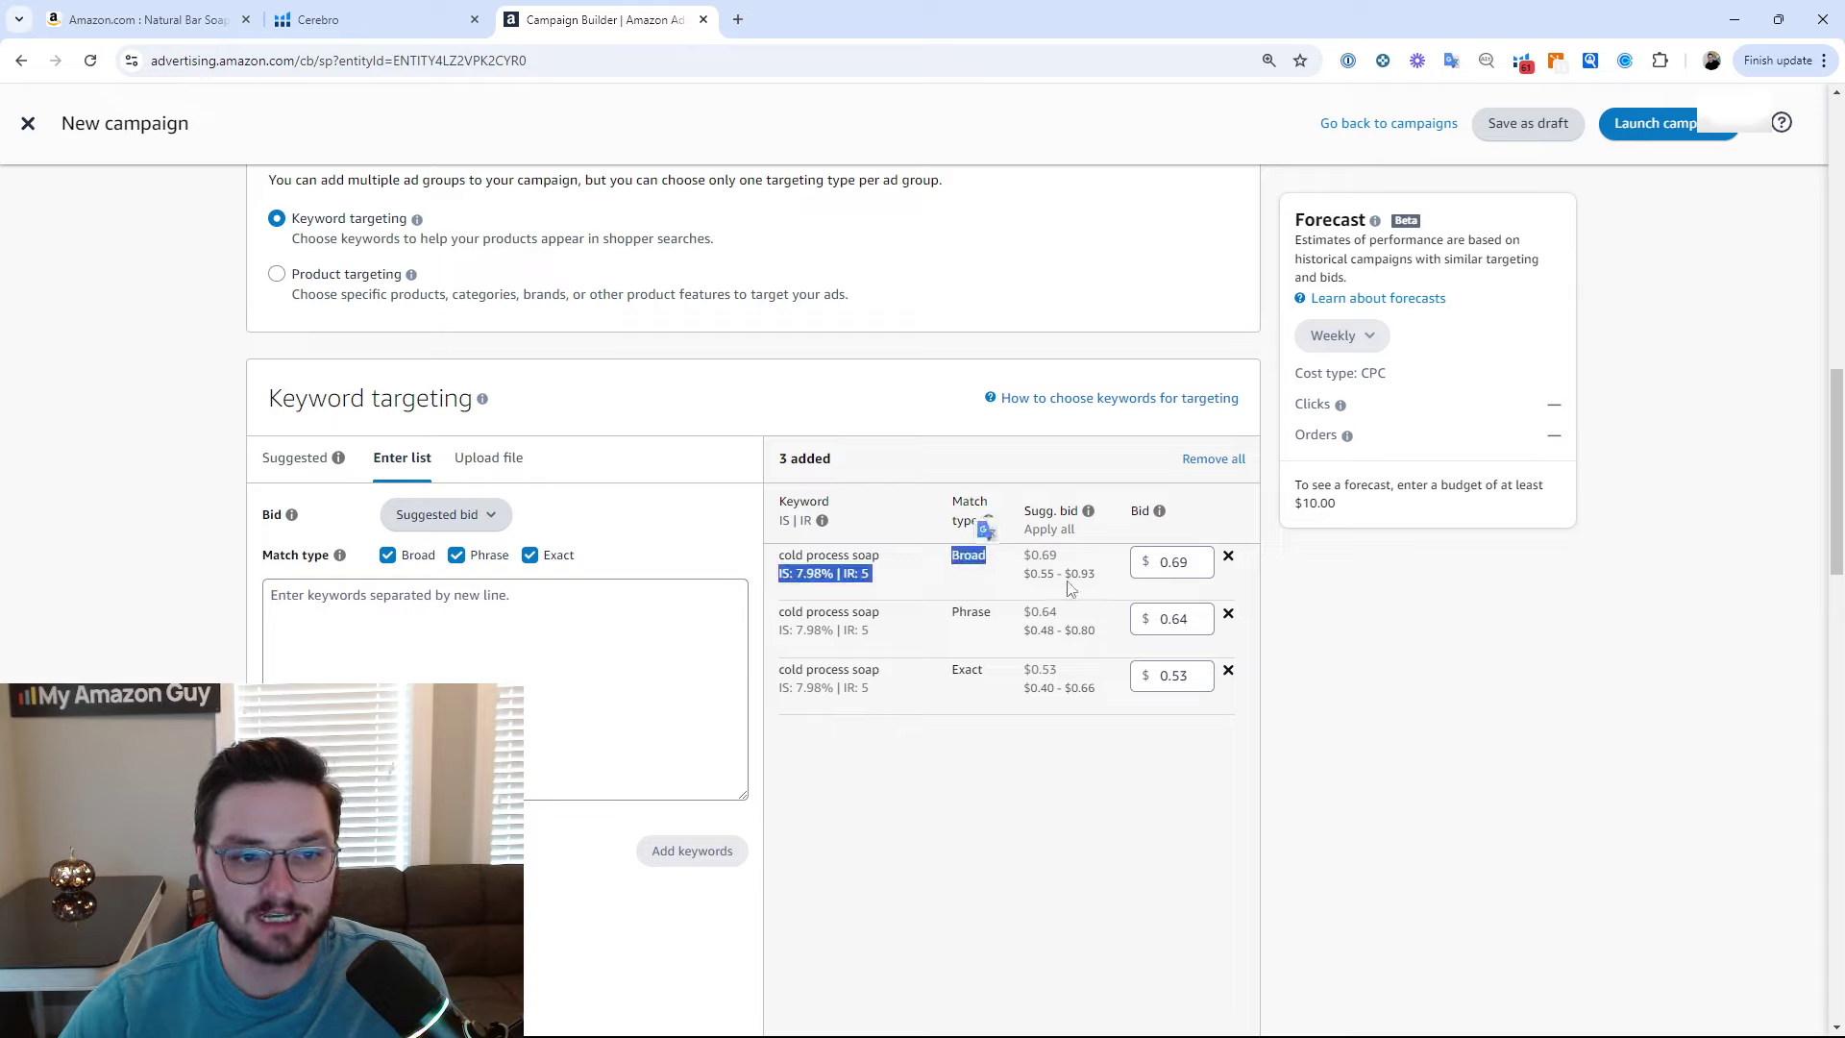
{"action": "left_click_drag", "start_coordinate": [958, 628], "coordinate": [993, 615]}
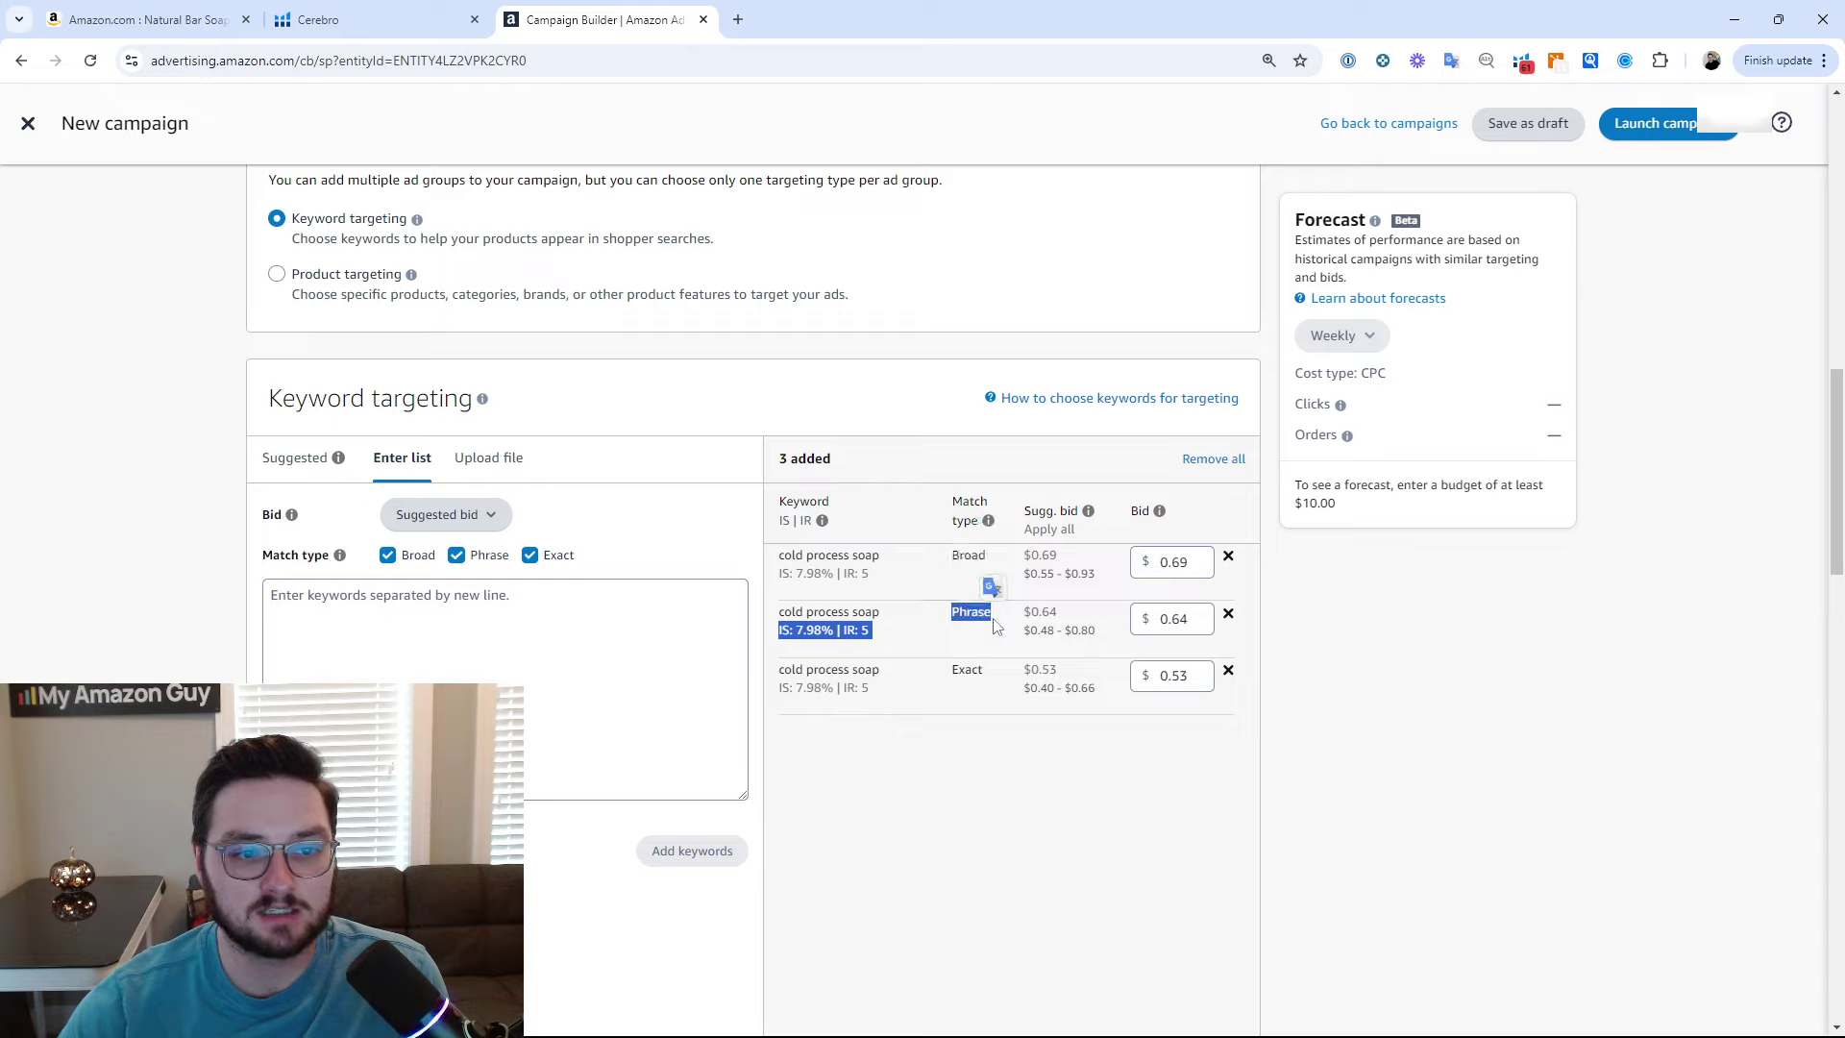
{"action": "left_click_drag", "start_coordinate": [958, 675], "coordinate": [1105, 700]}
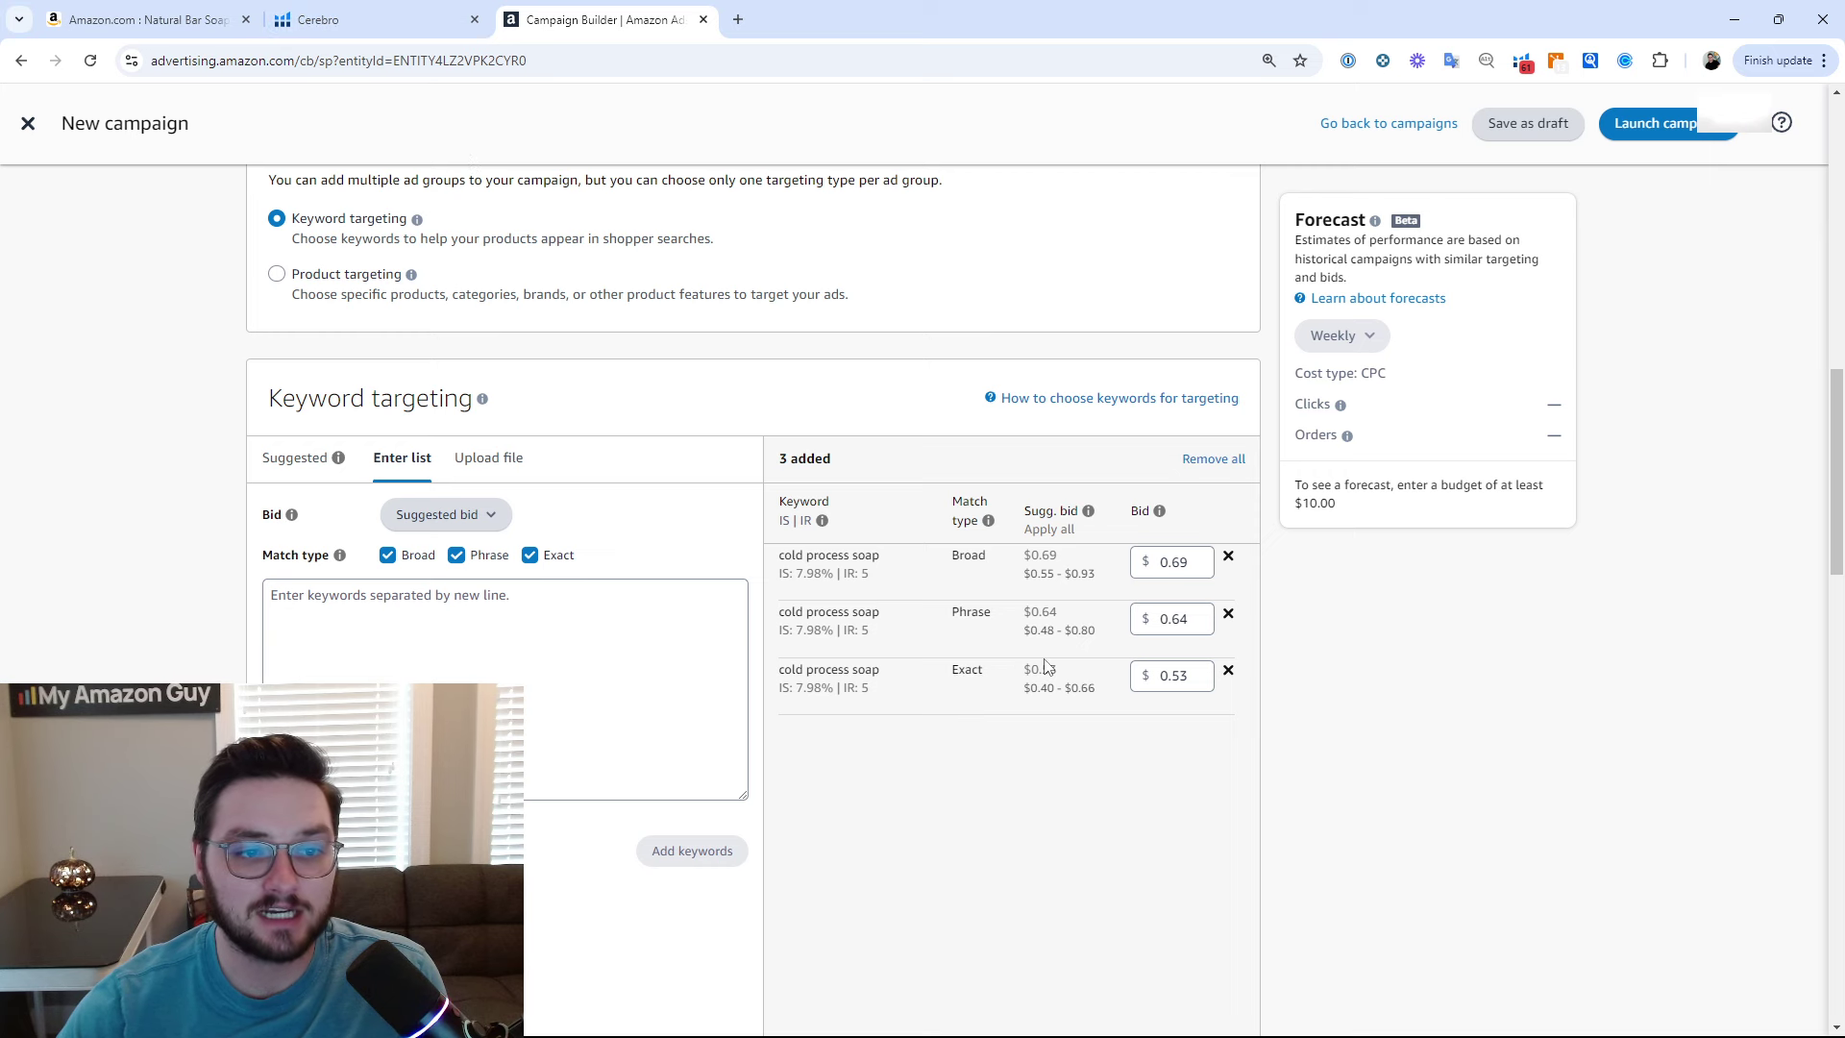
{"action": "left_click", "coordinate": [437, 11]}
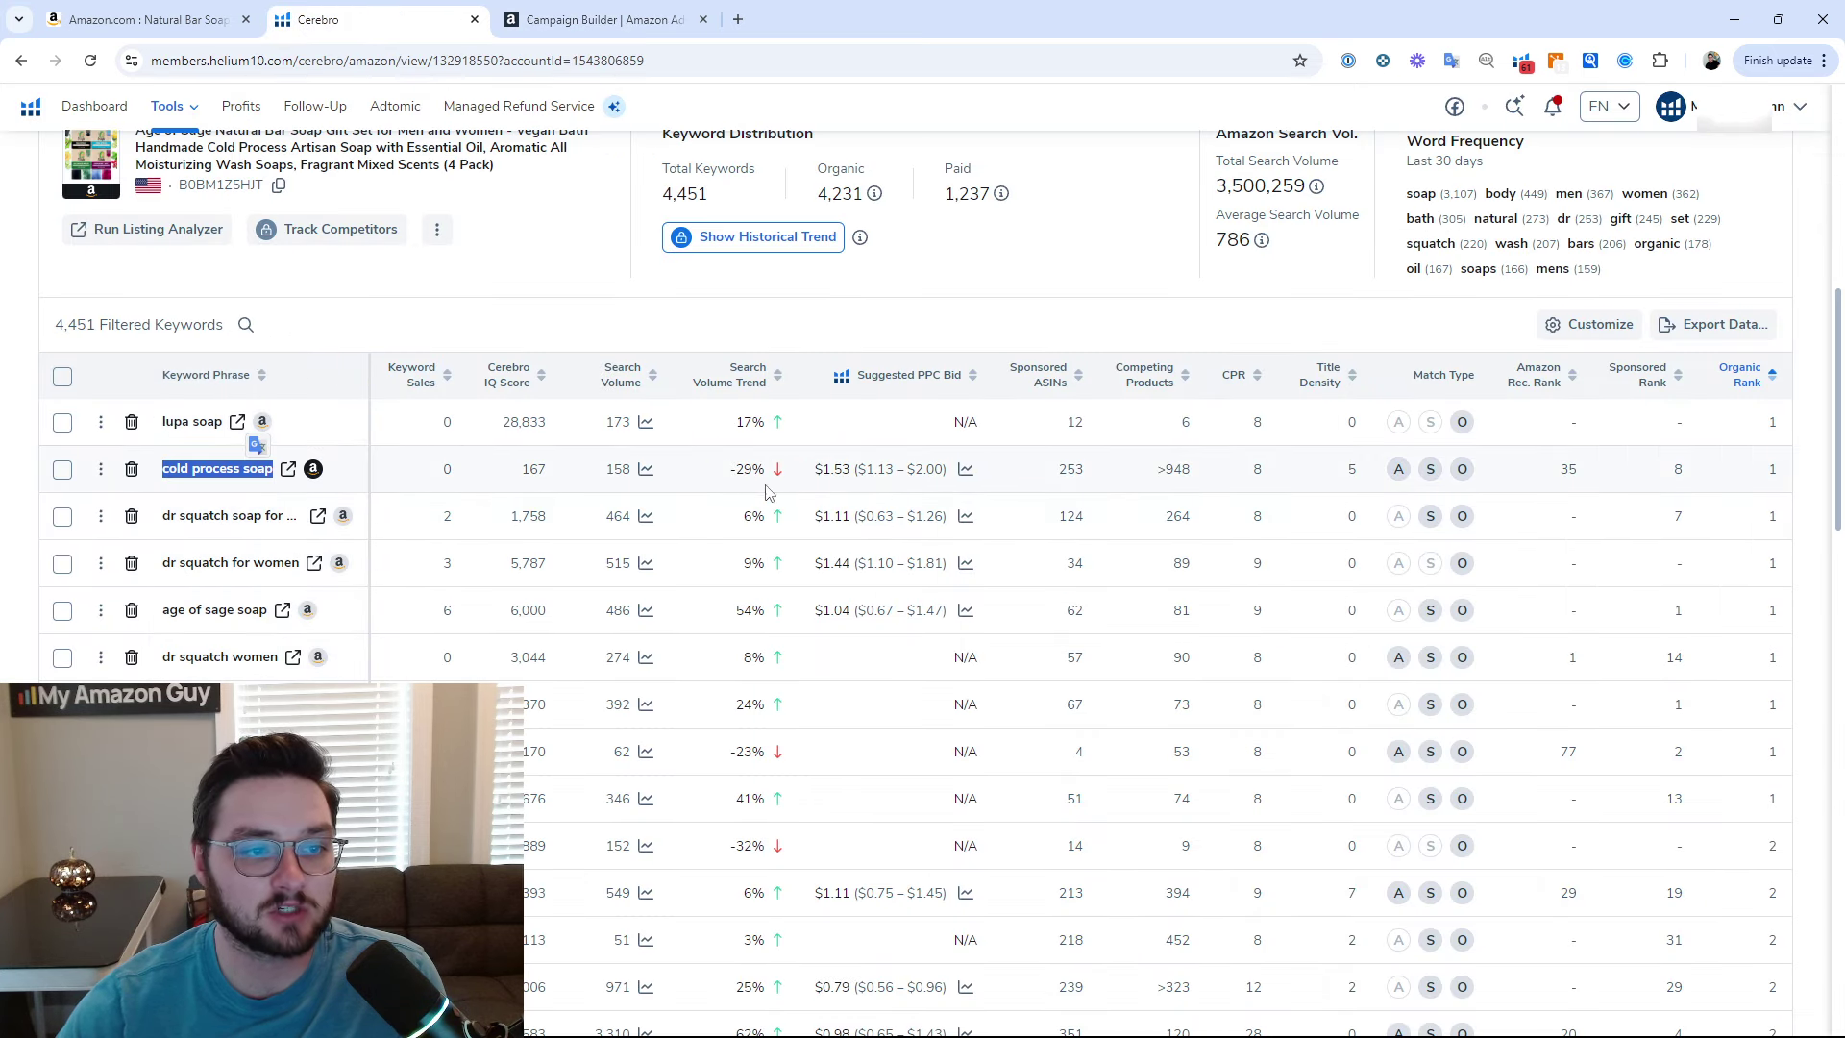
Compare Cerebro's $1.53 ($1.13–$2.00) cold process soap bid with the campaign's bids.
{"action": "mouse_move", "coordinate": [869, 384]}
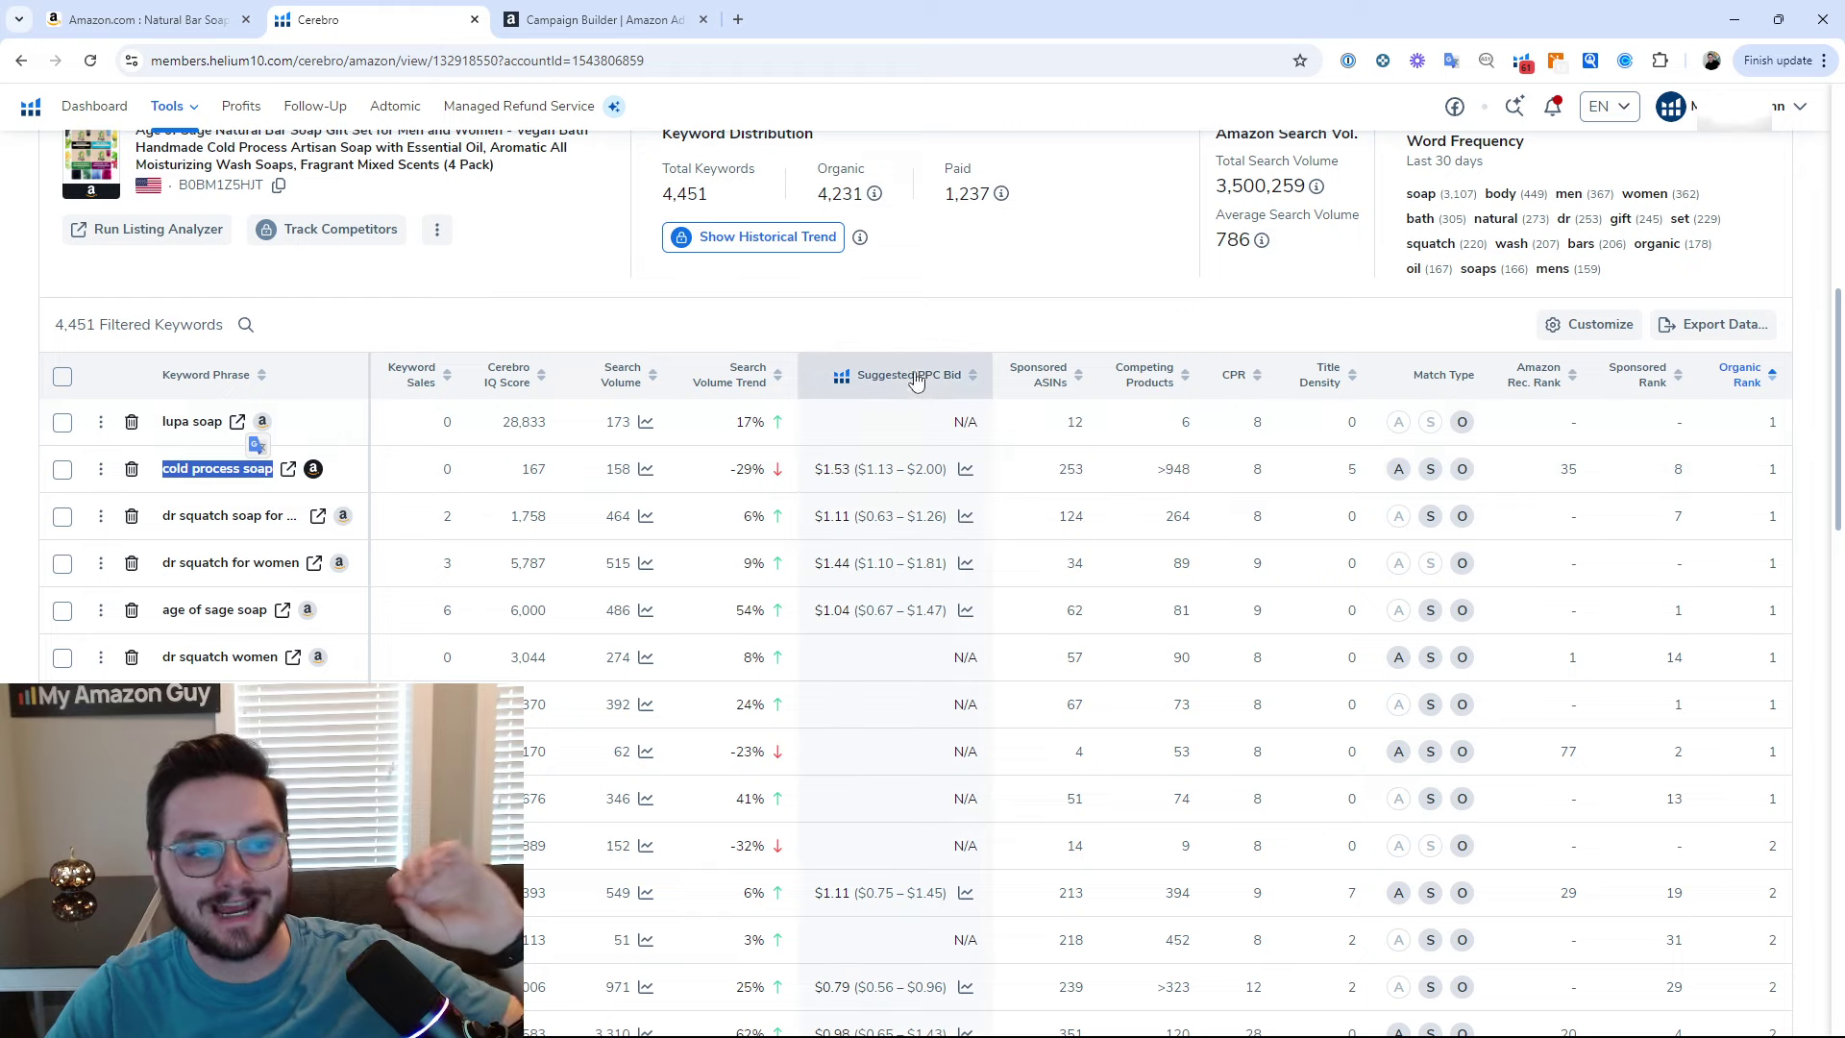
{"action": "mouse_move", "coordinate": [812, 486]}
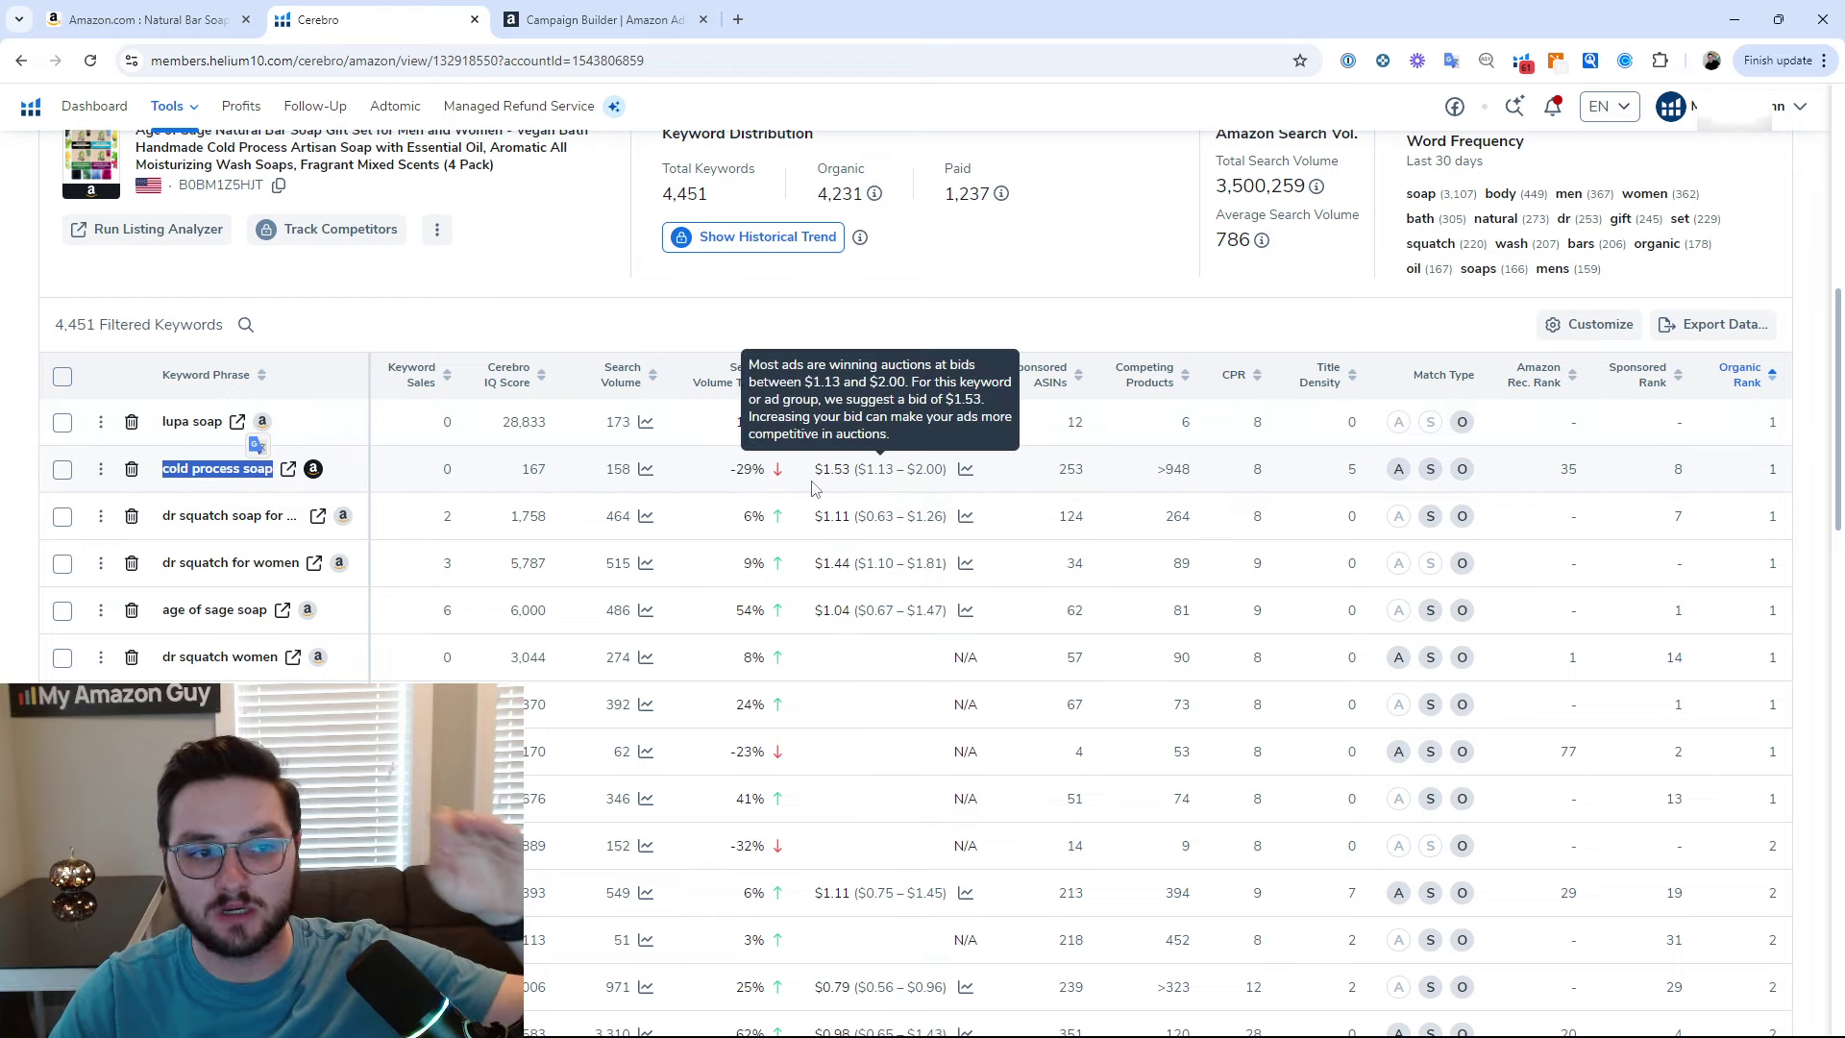
{"action": "key", "text": "ctrl+Tab"}
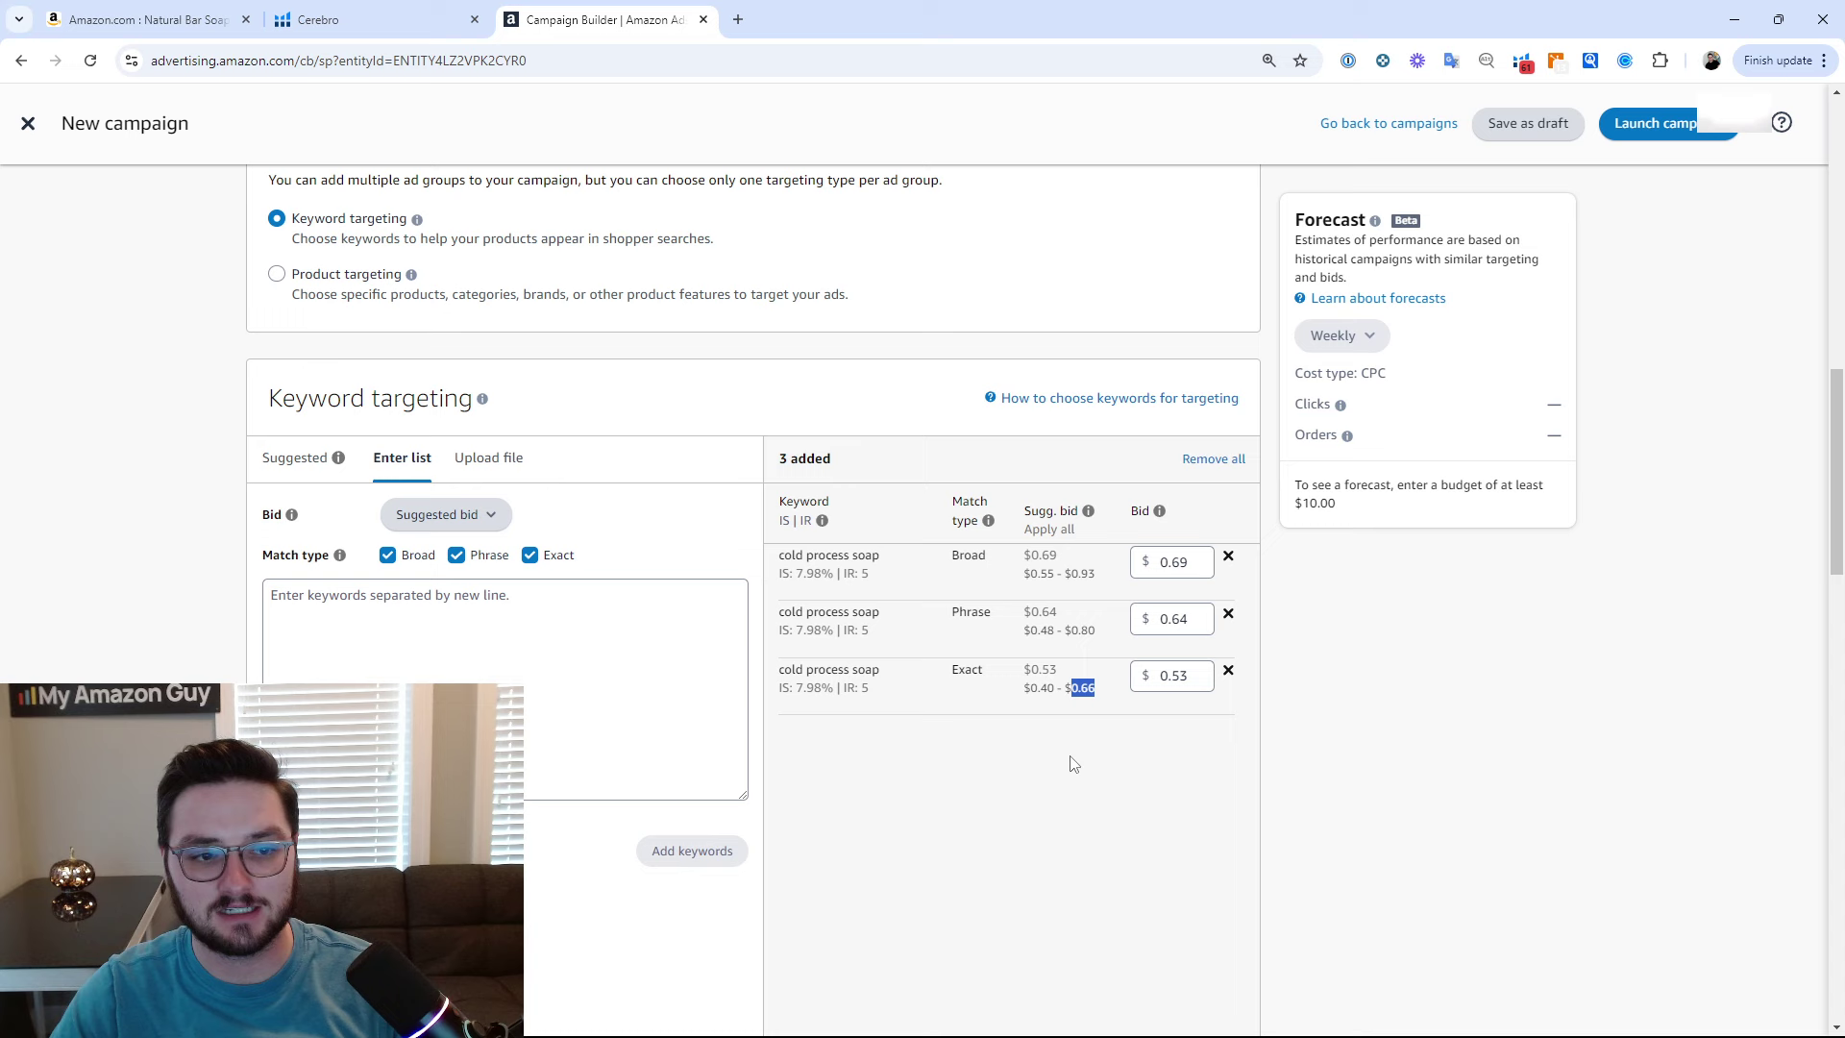
{"action": "left_click", "coordinate": [442, 19]}
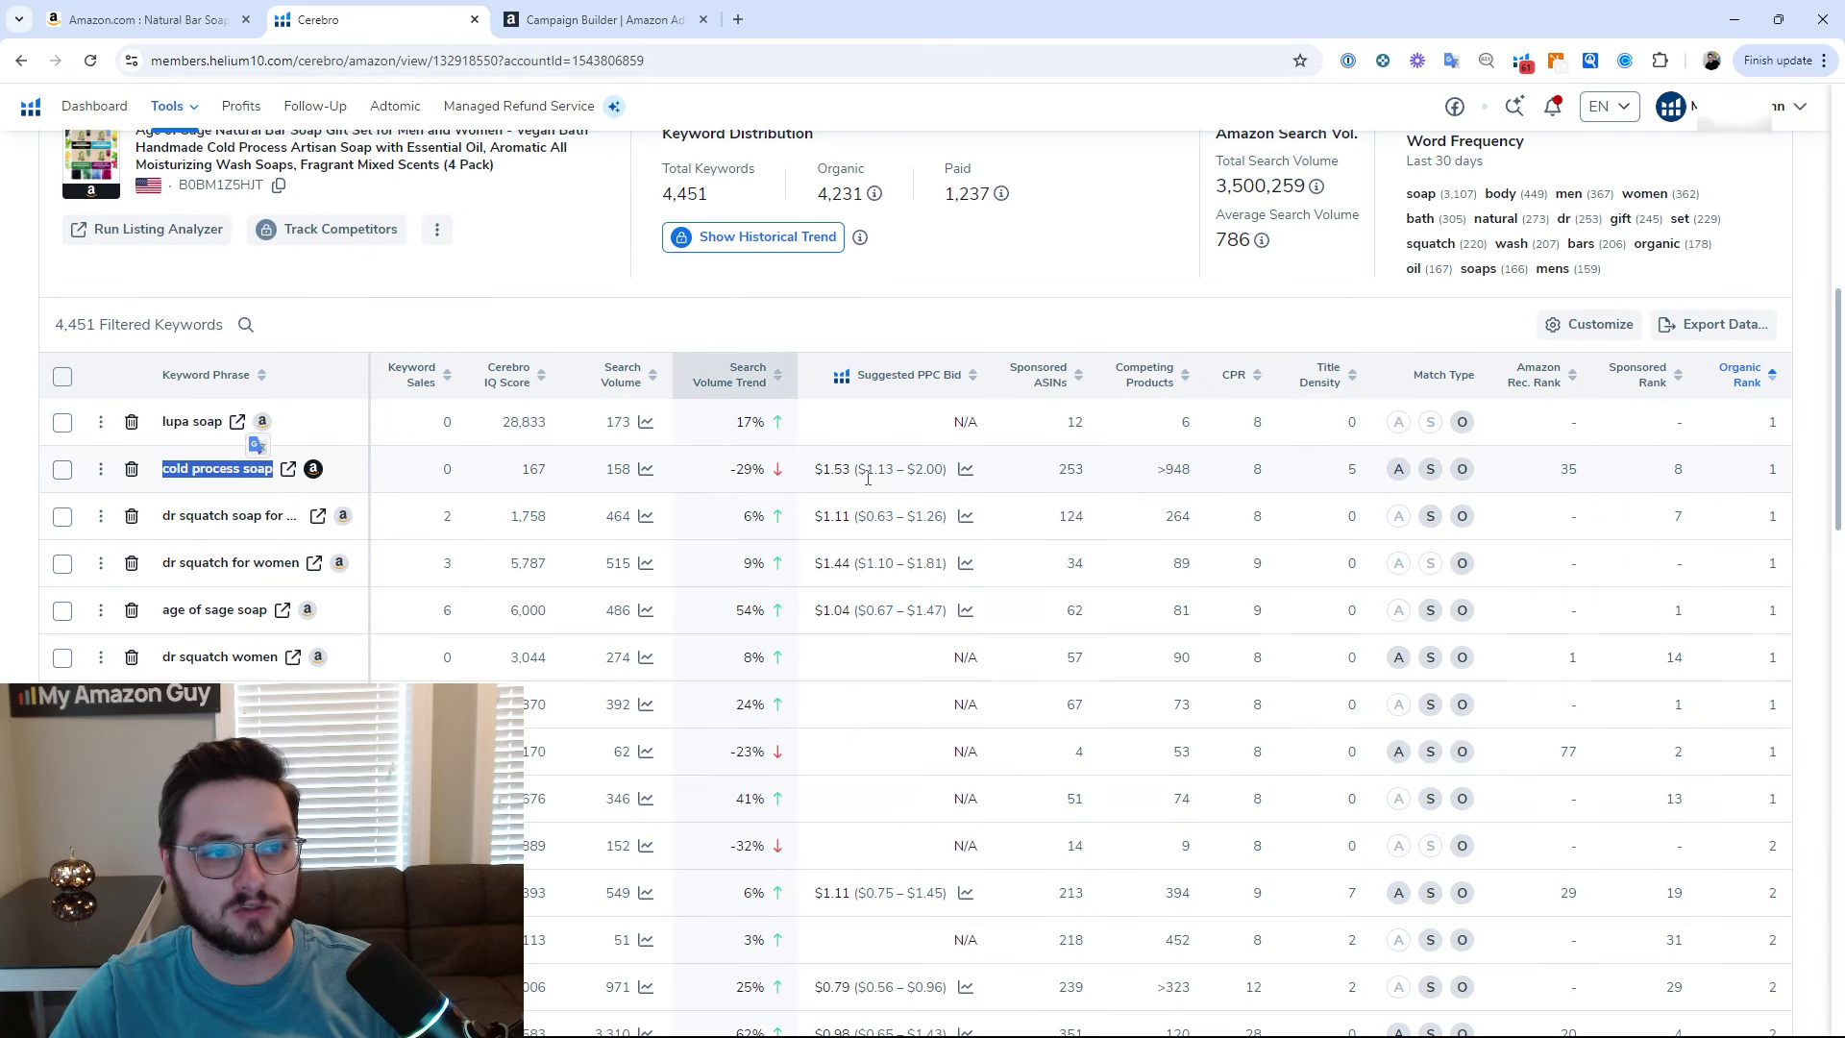
{"action": "double_click", "coordinate": [879, 469]}
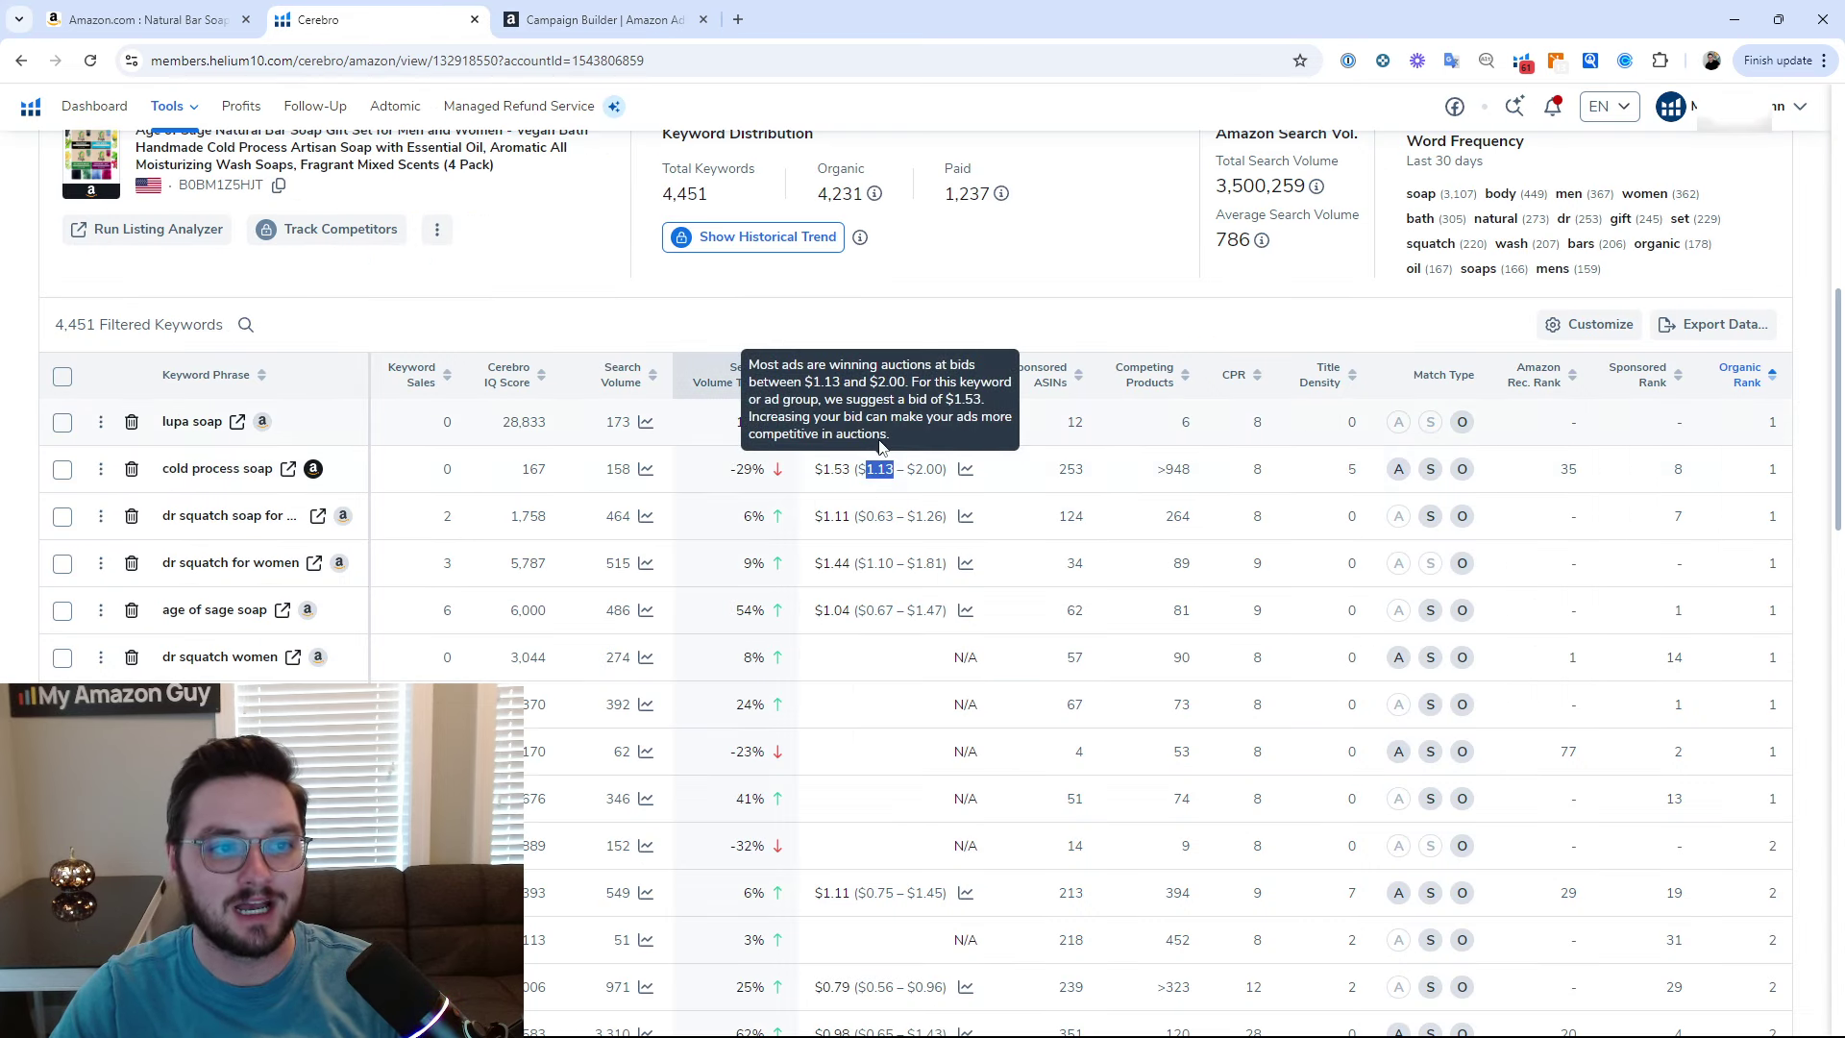
{"action": "left_click", "coordinate": [595, 19]}
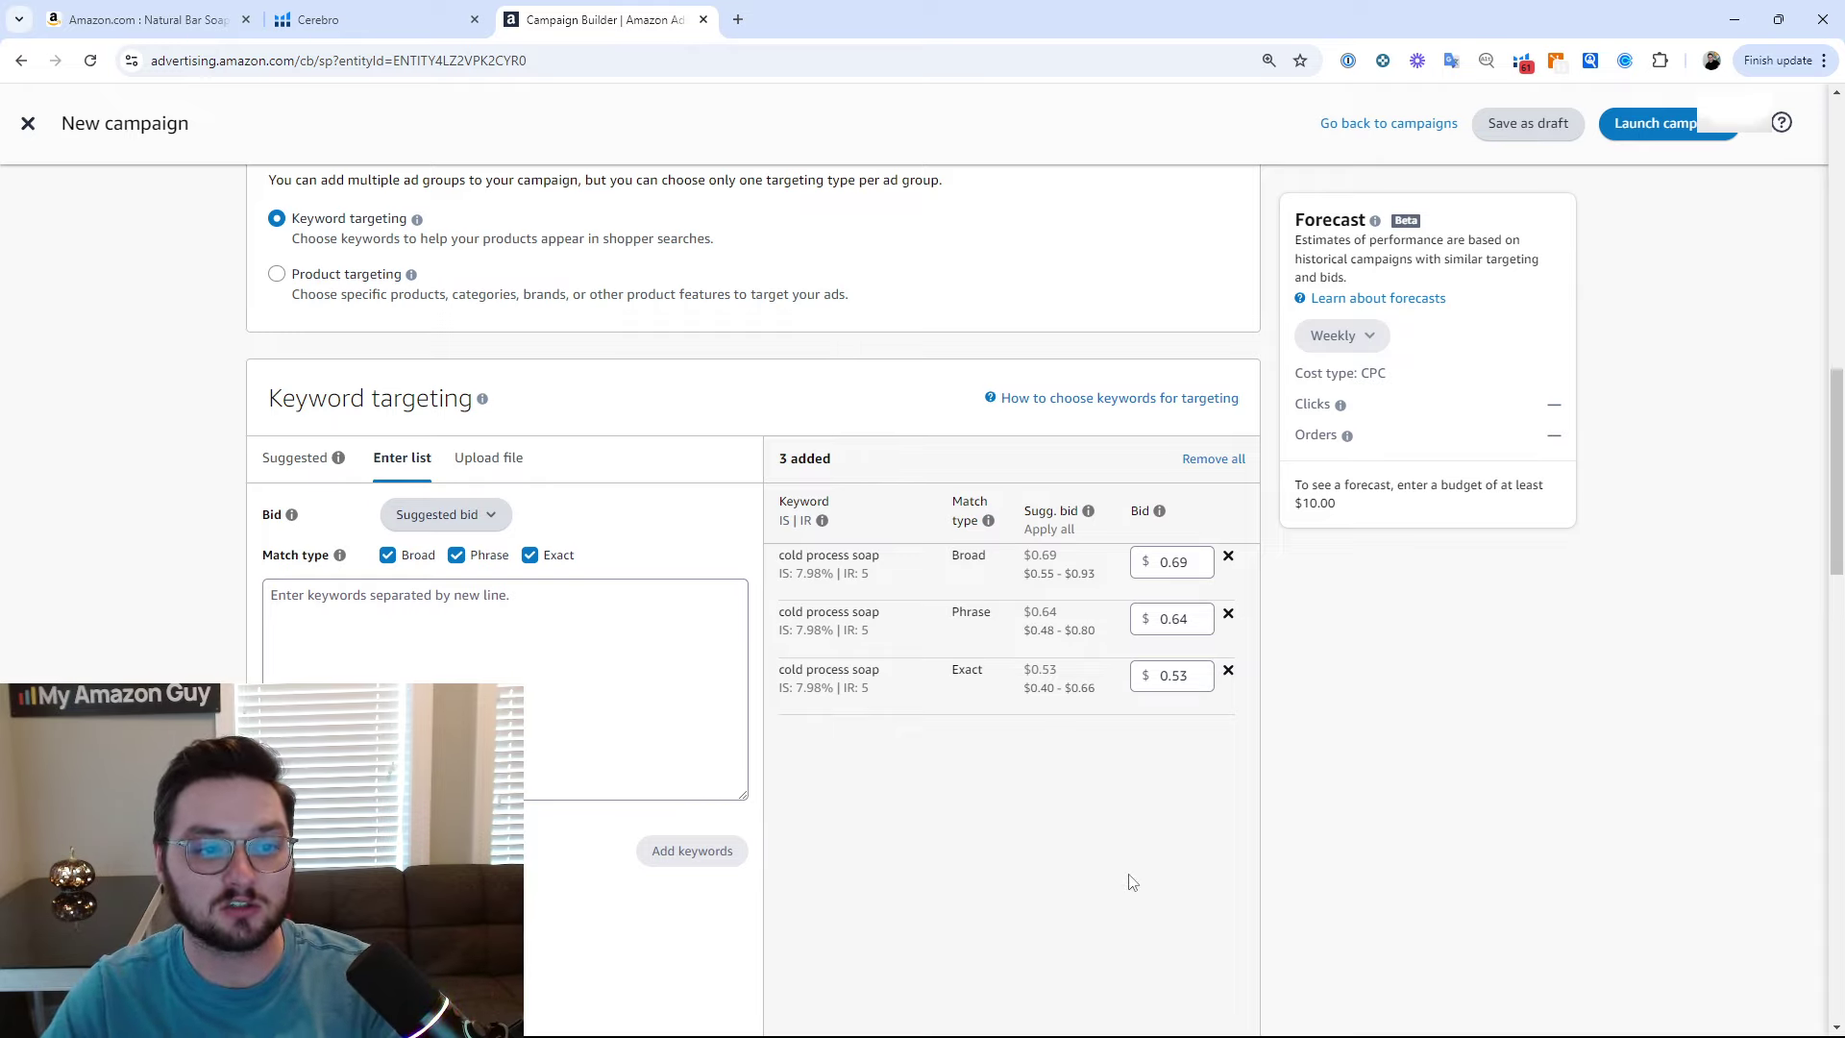
Check the cold process soap rows and the Exact row's $0.53 bid, then return to Cerebro.
{"action": "left_click_drag", "start_coordinate": [899, 555], "coordinate": [770, 527]}
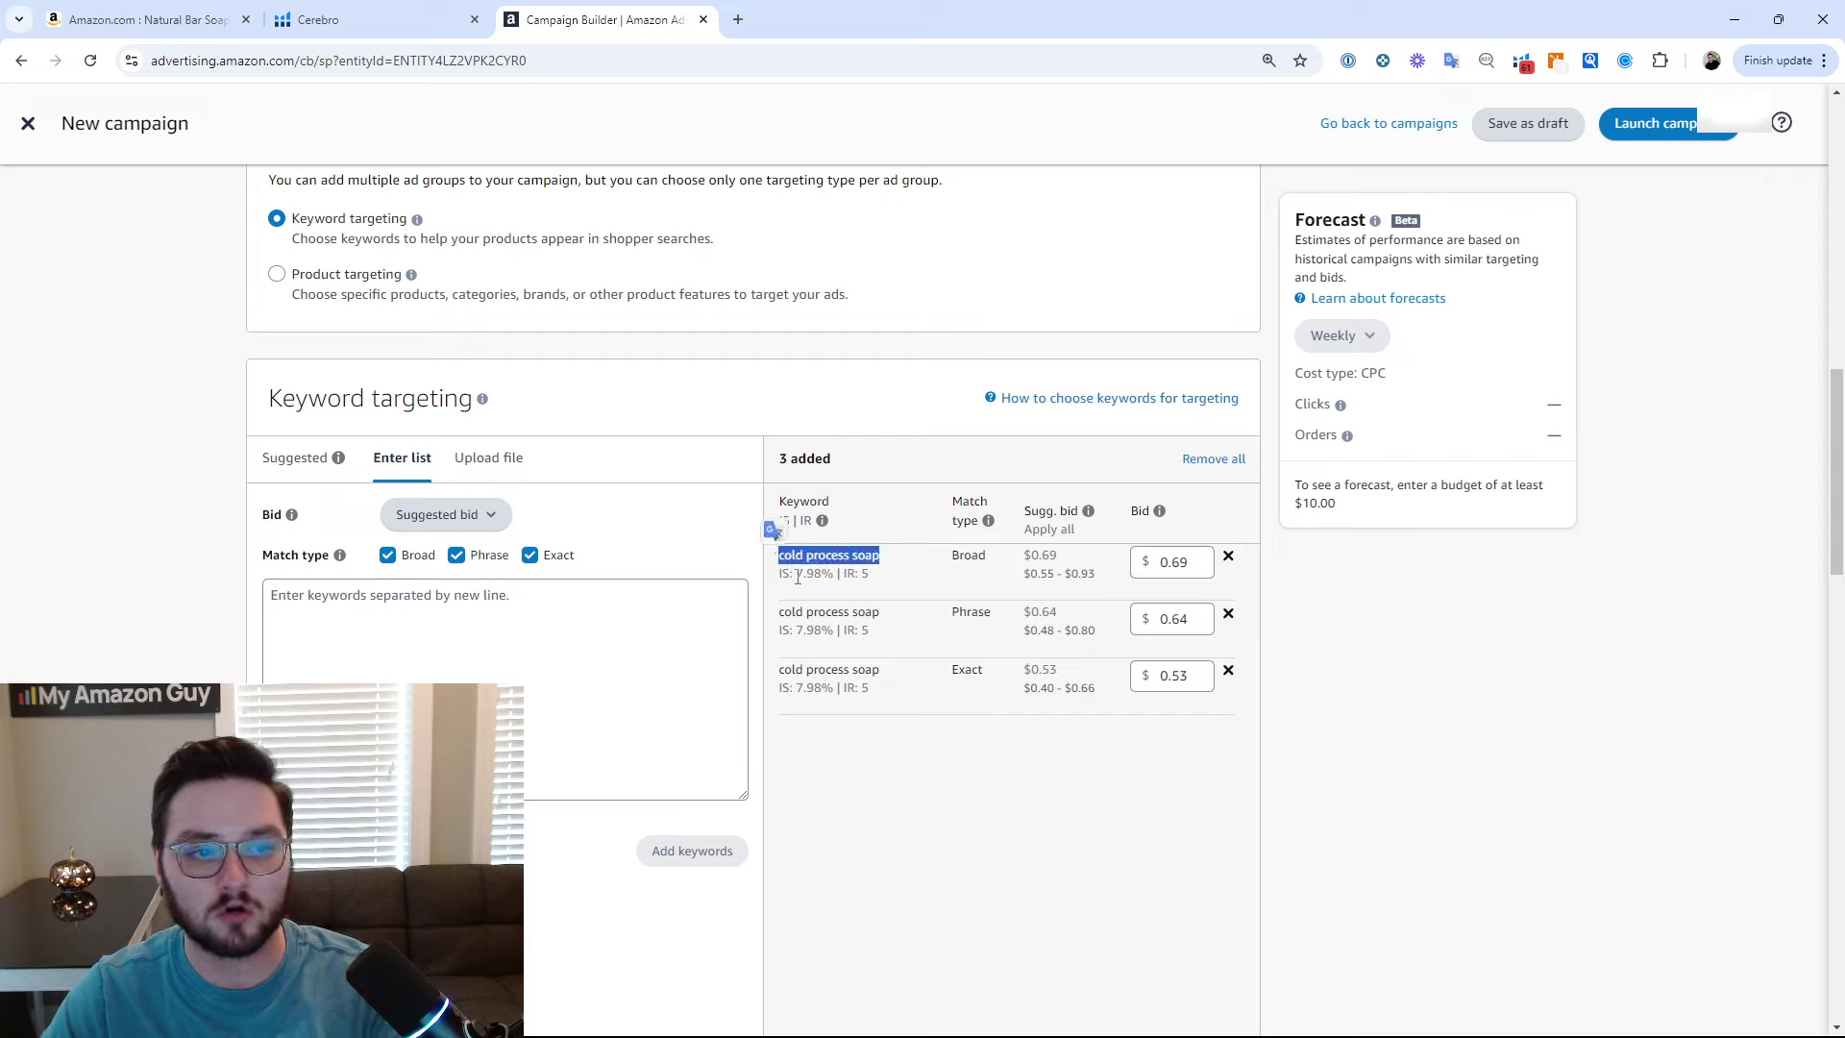
{"action": "left_click", "coordinate": [864, 649]}
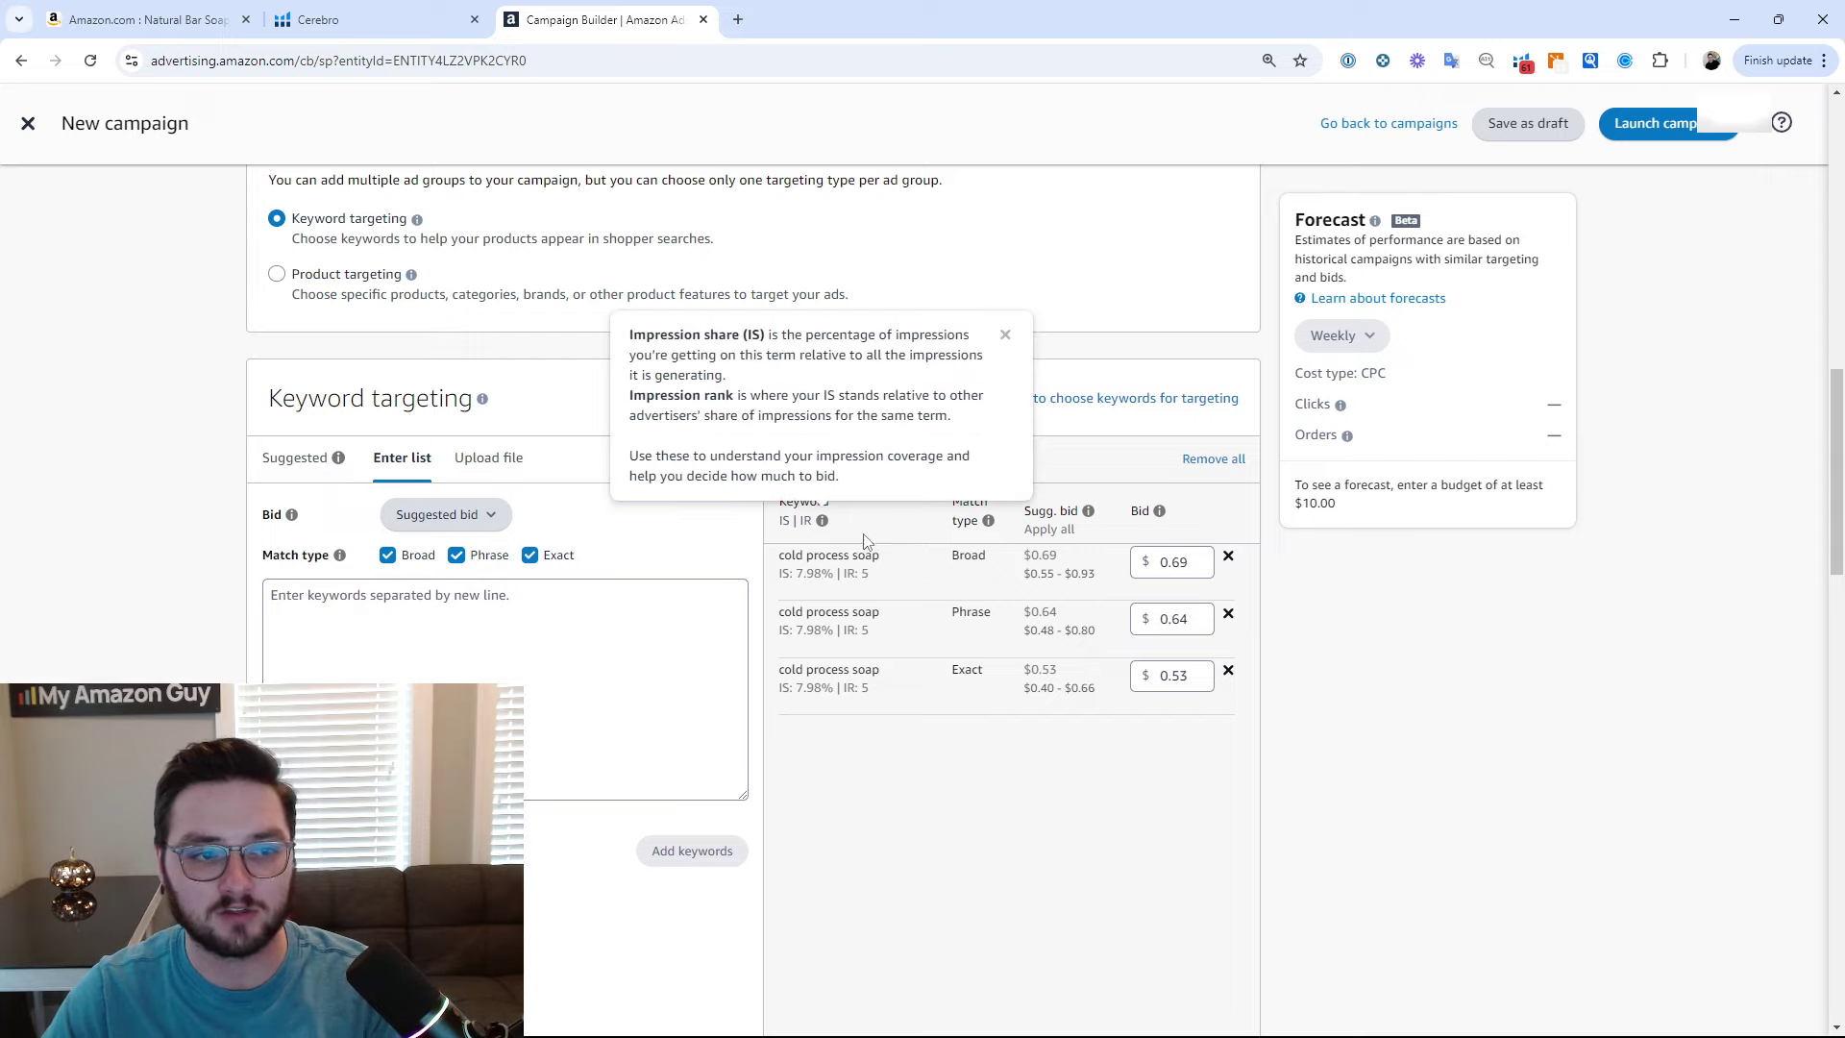
{"action": "left_click", "coordinate": [1197, 688]}
{"action": "left_click_drag", "start_coordinate": [1197, 688], "coordinate": [1160, 693]}
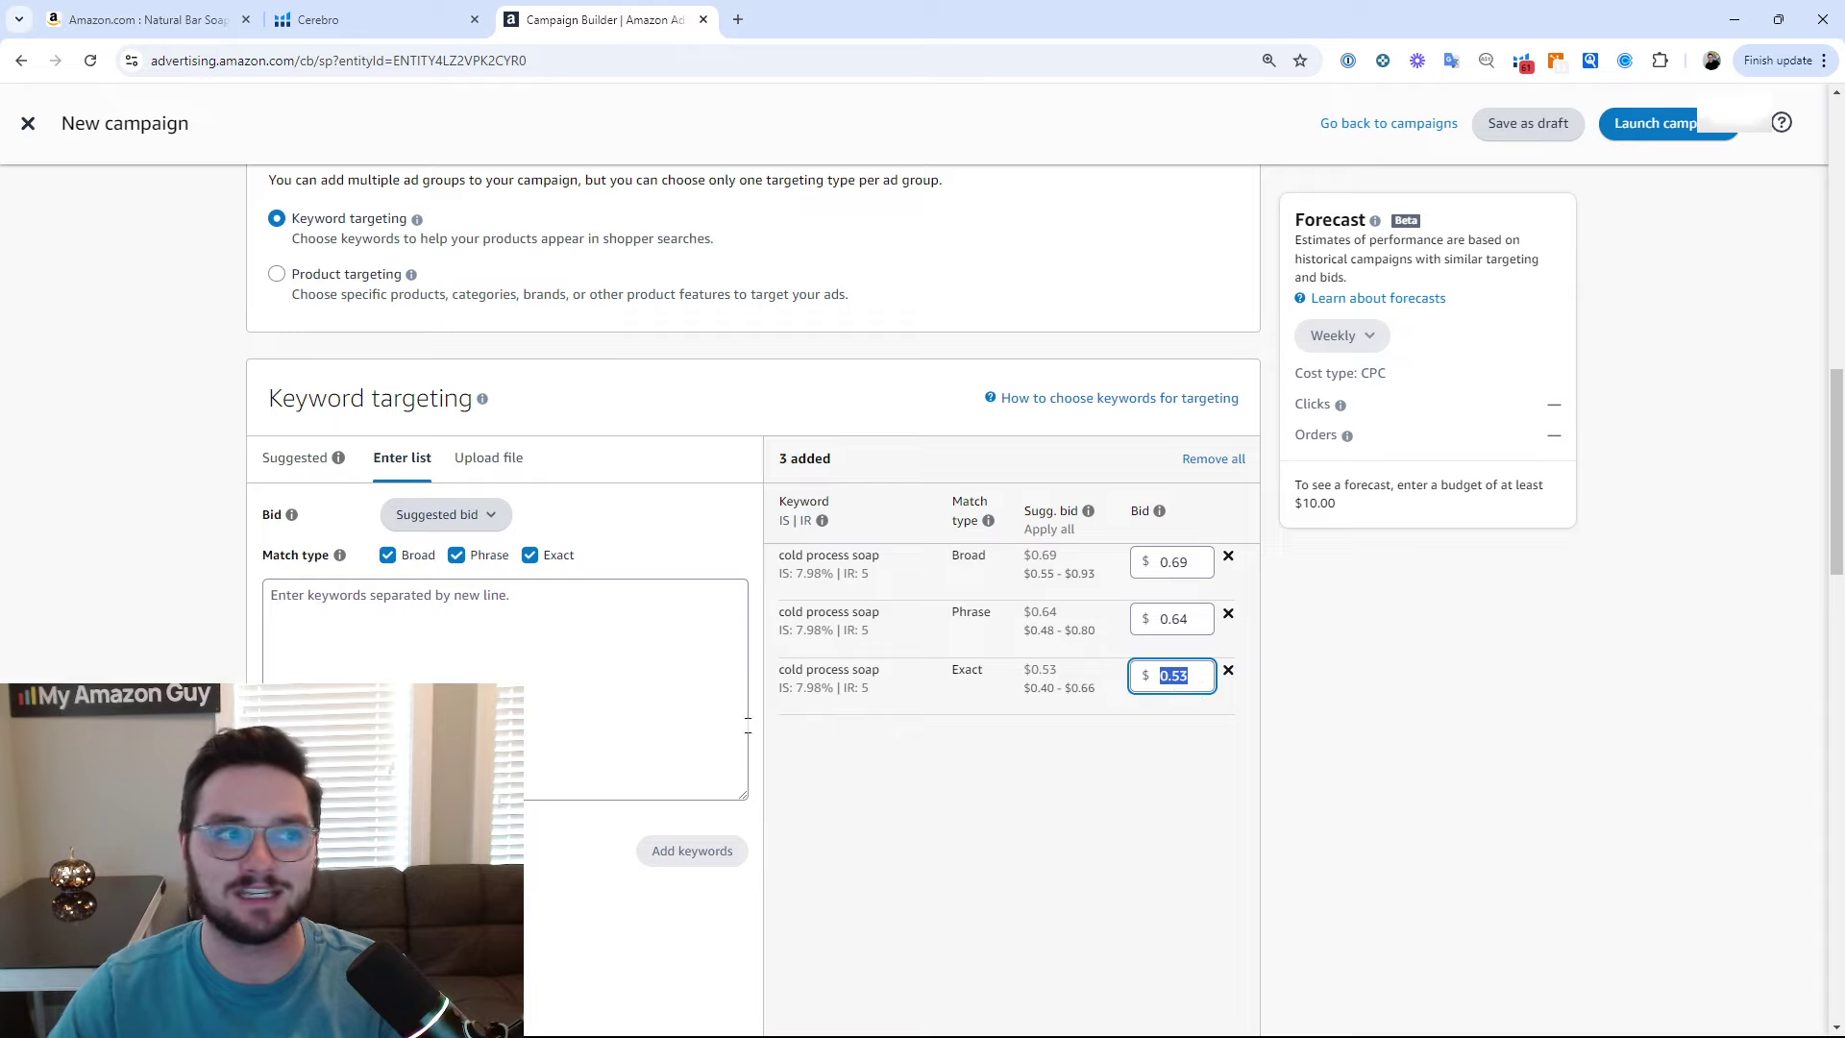
{"action": "left_click", "coordinate": [330, 7]}
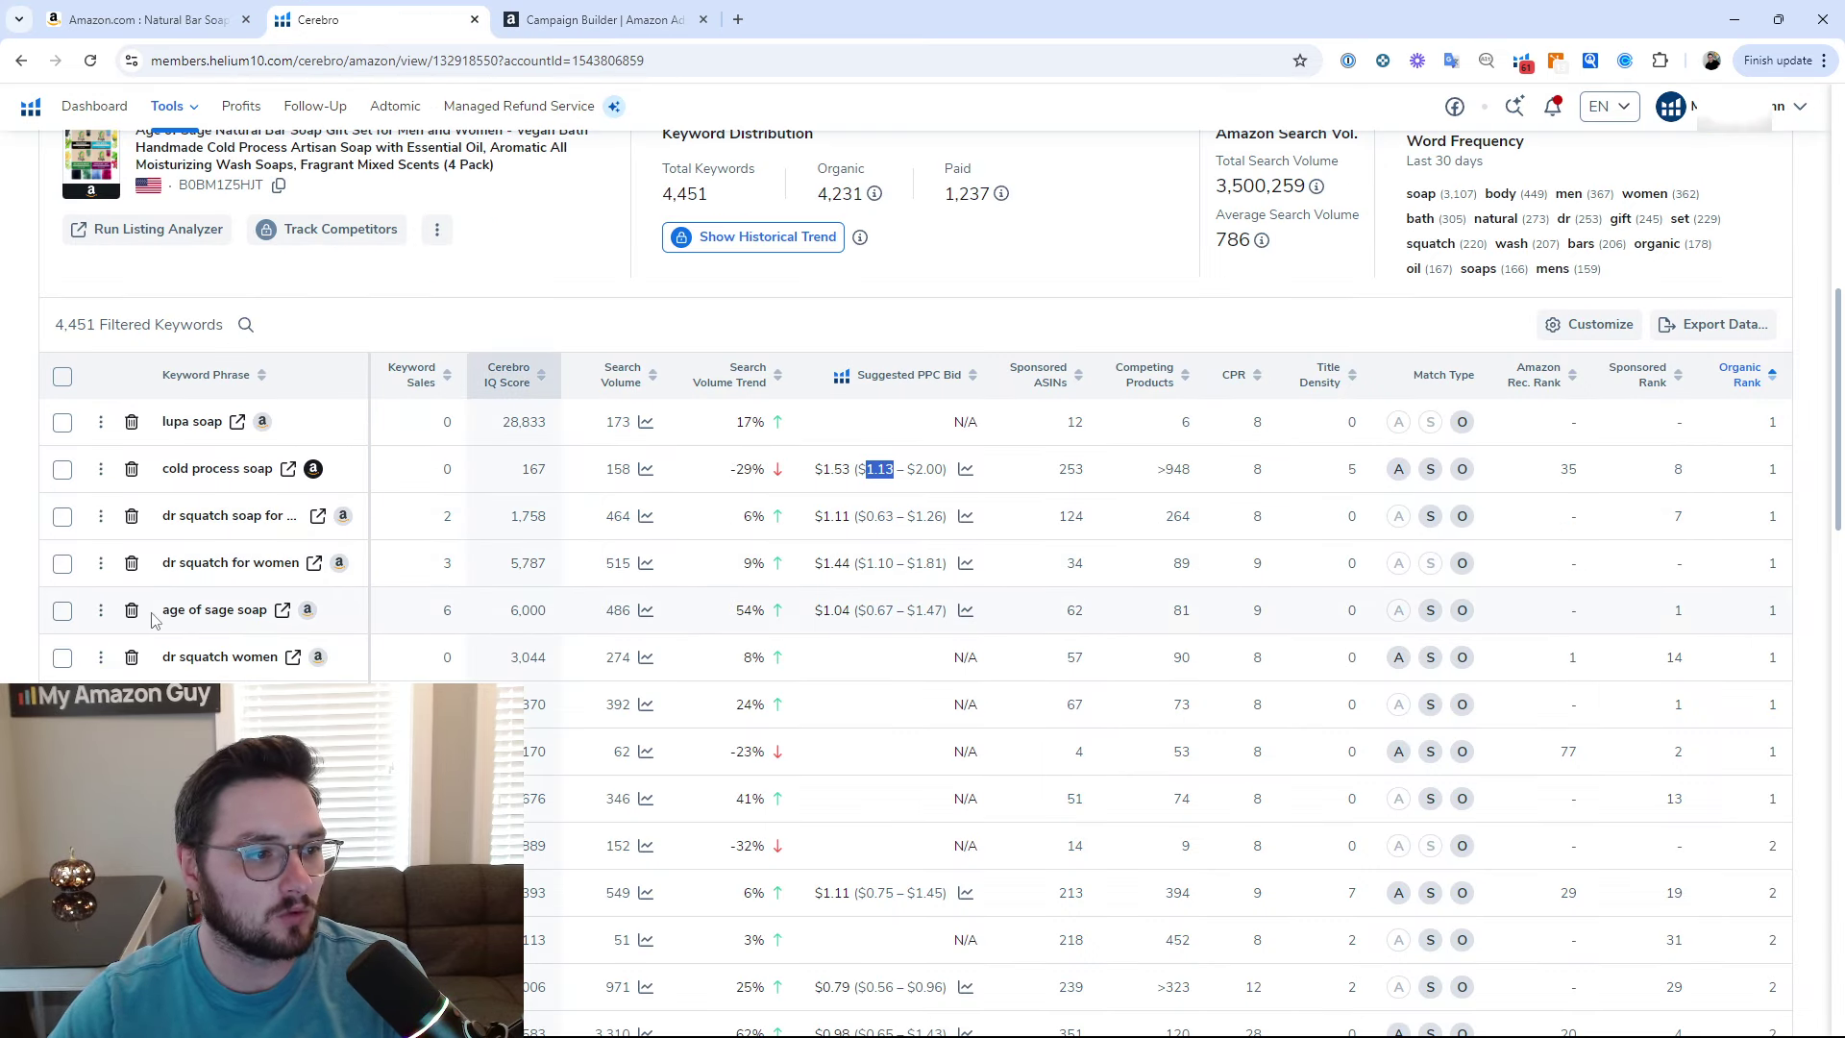
Copy 'age of sage soap' from Cerebro and add it to the campaign in all match types.
{"action": "left_click_drag", "start_coordinate": [153, 620], "coordinate": [266, 620]}
{"action": "key", "text": "ctrl+c"}
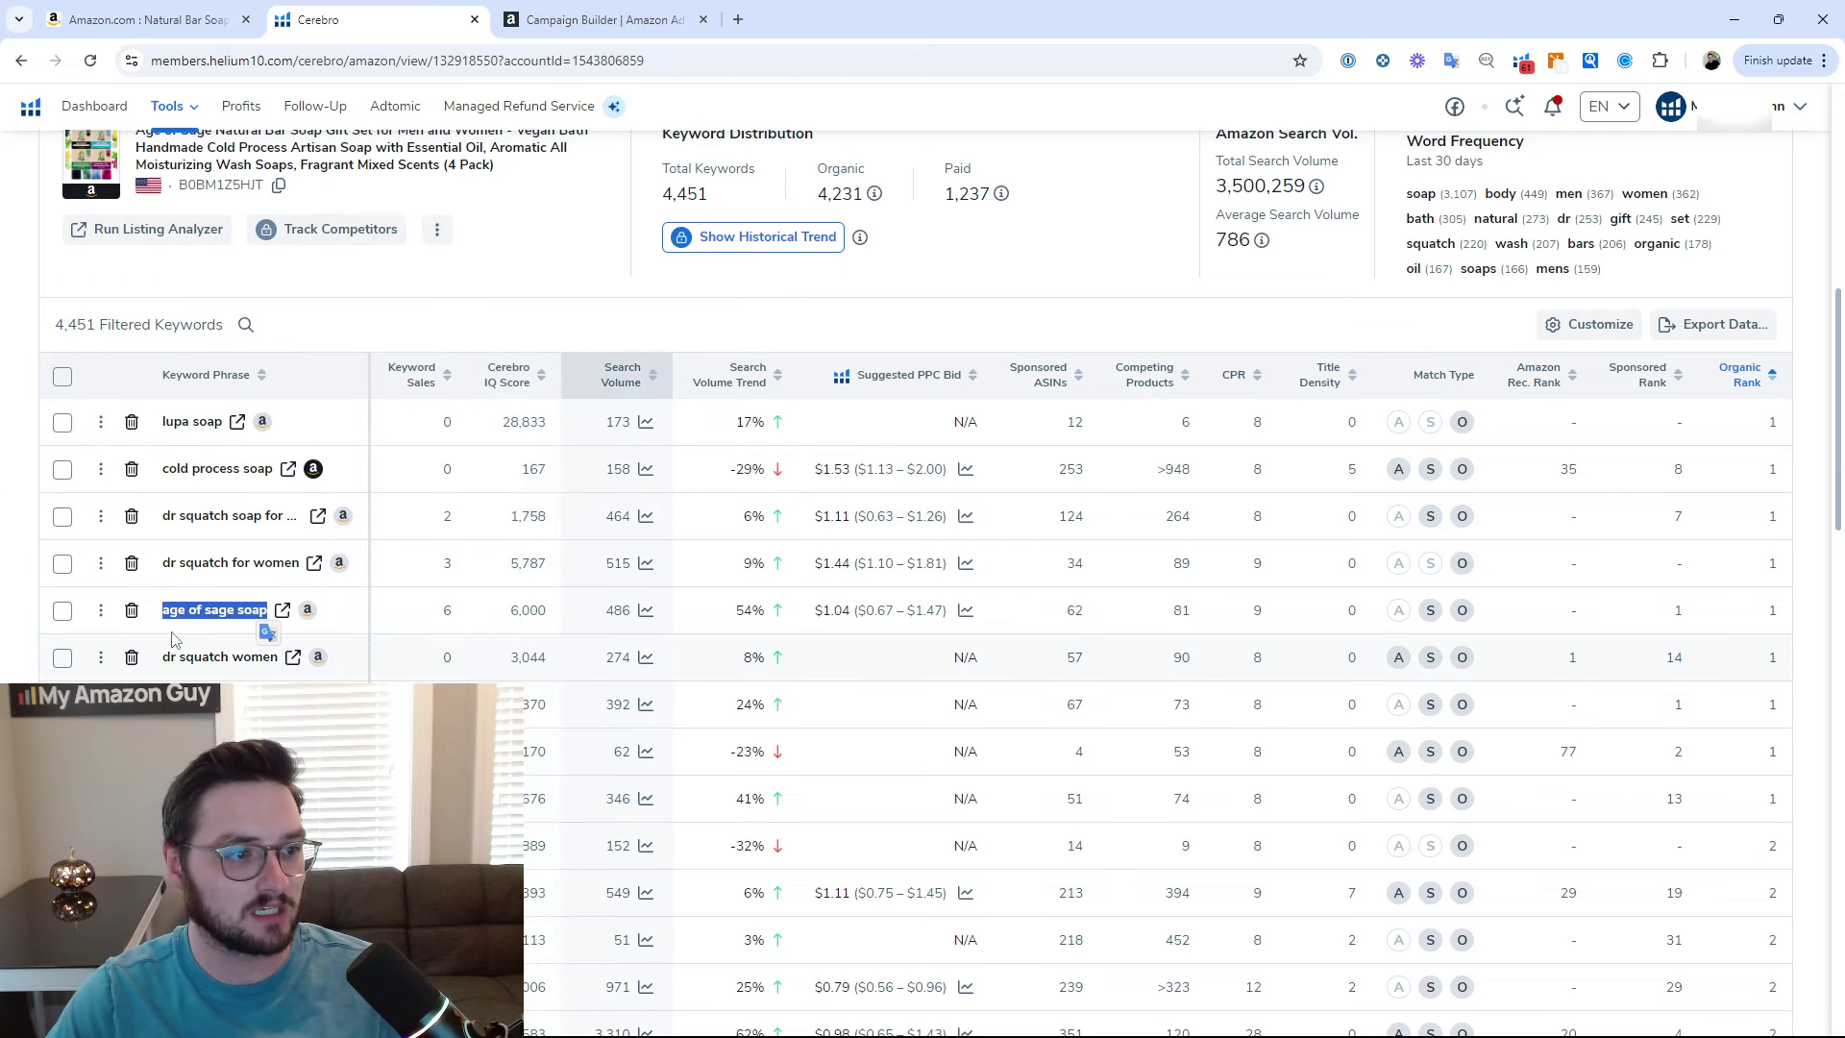
{"action": "left_click", "coordinate": [630, 19]}
{"action": "left_click", "coordinate": [476, 646]}
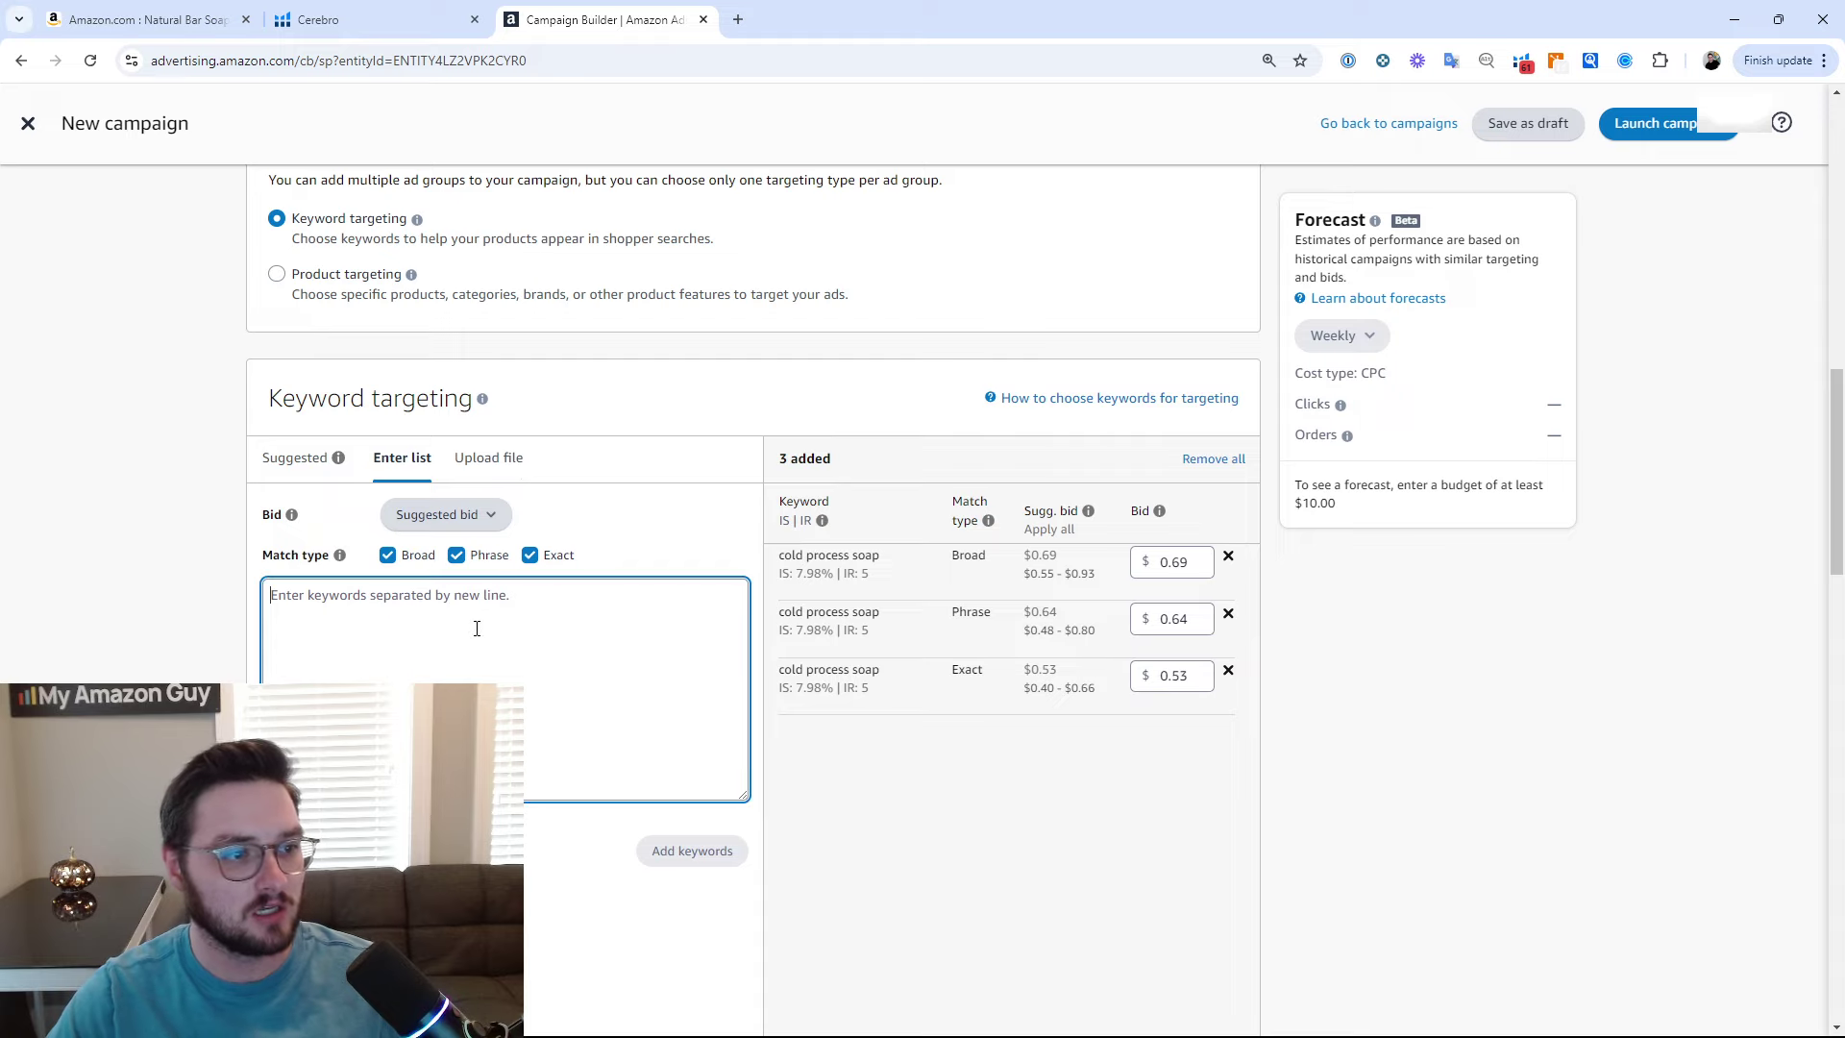
{"action": "key", "text": "ctrl+v"}
{"action": "left_click", "coordinate": [694, 855]}
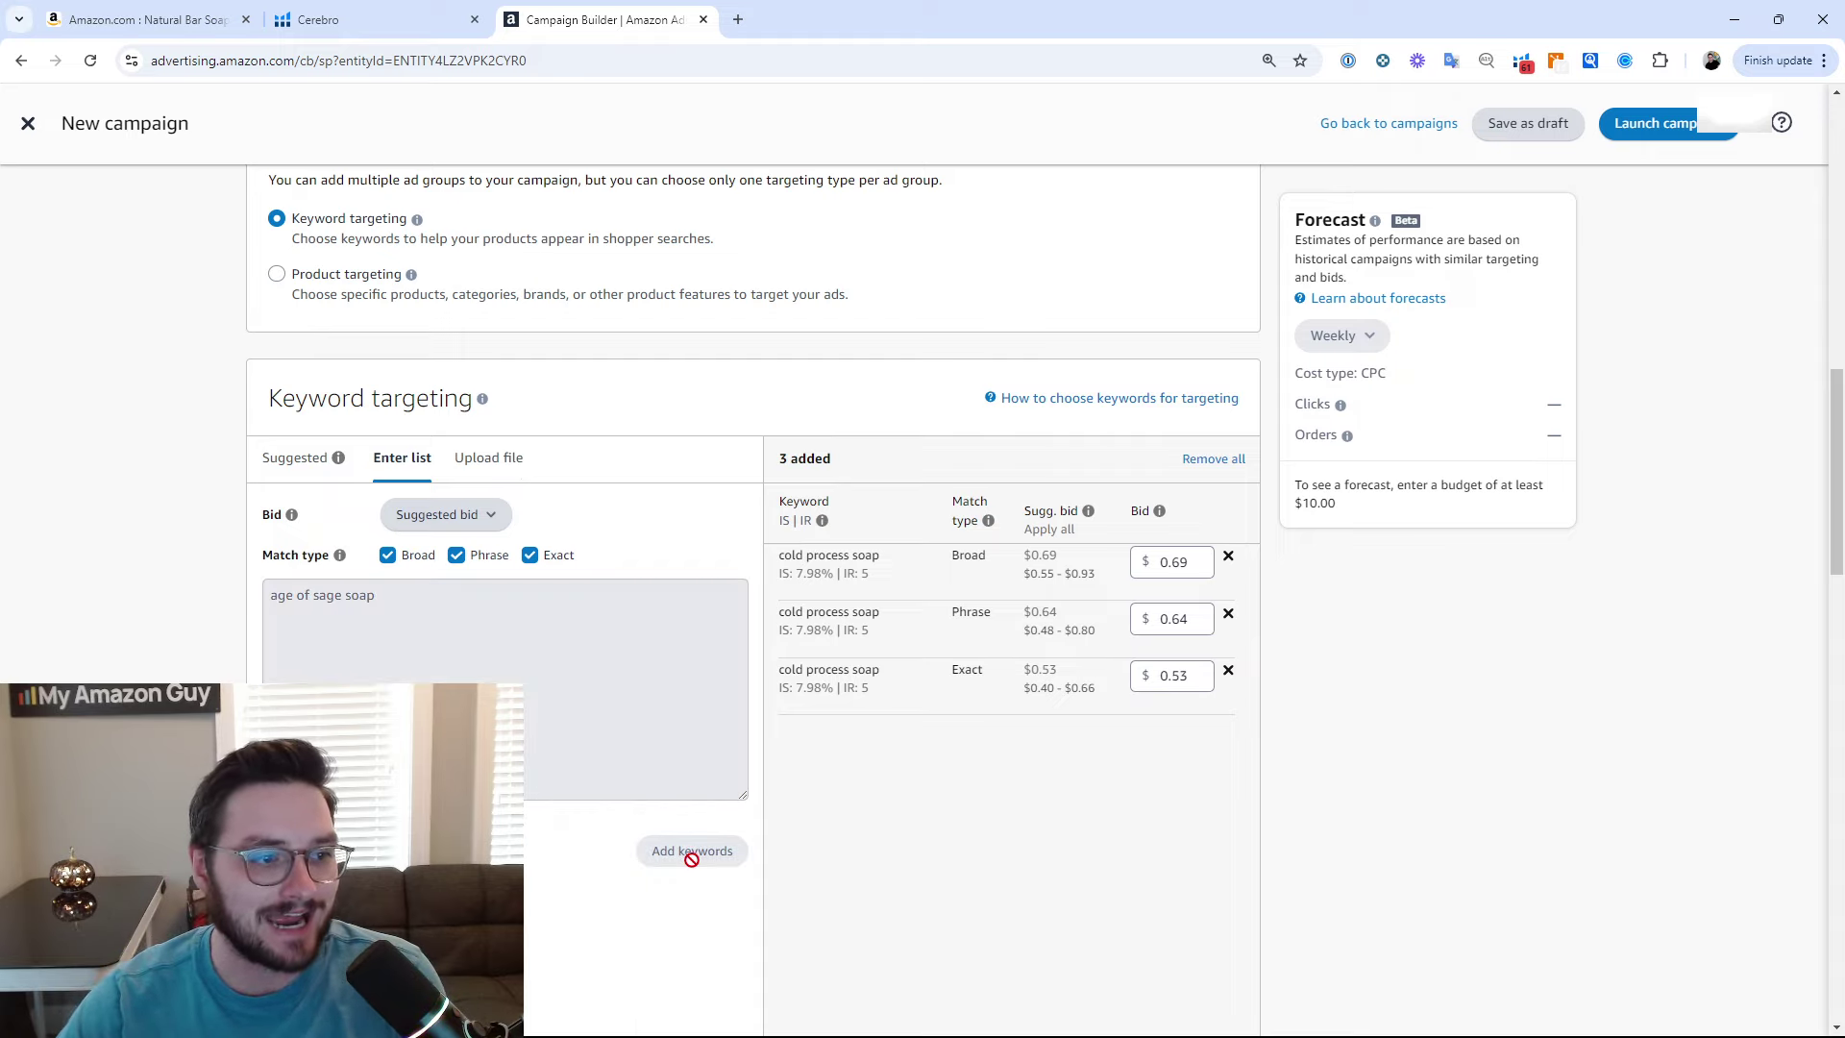